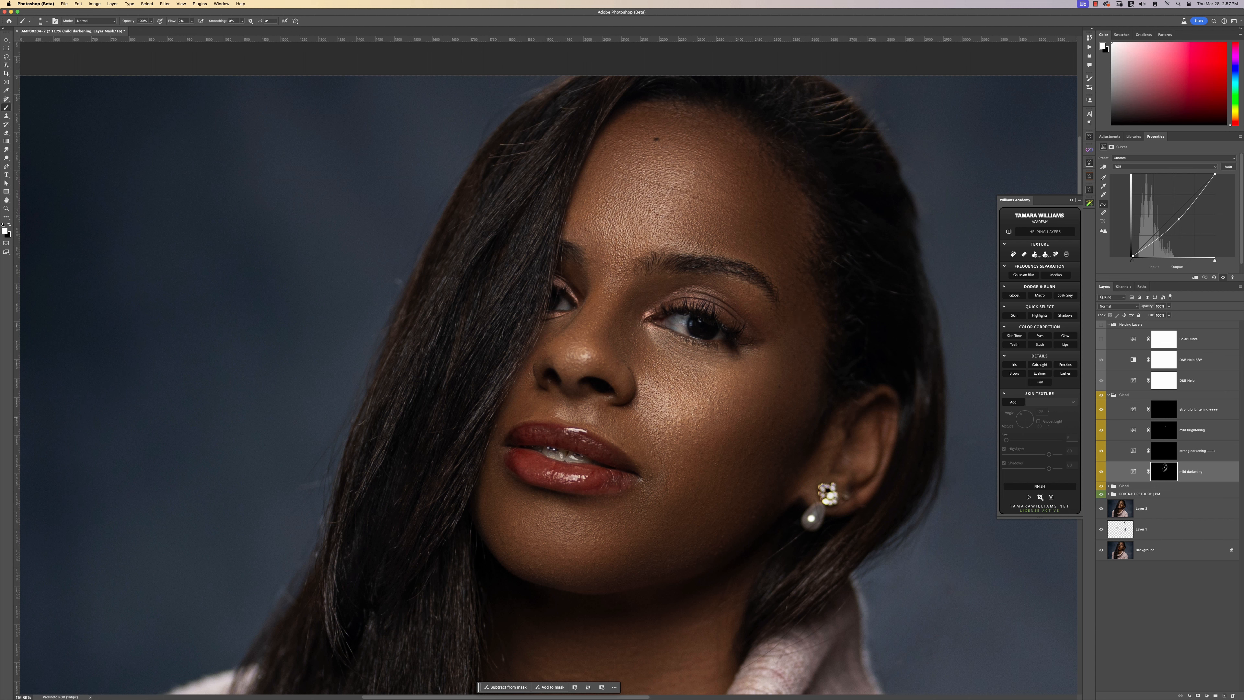
- Brush over the bright highlight on the cheek beside the nose on the mild darkening layer mask
left_click(1176, 429)
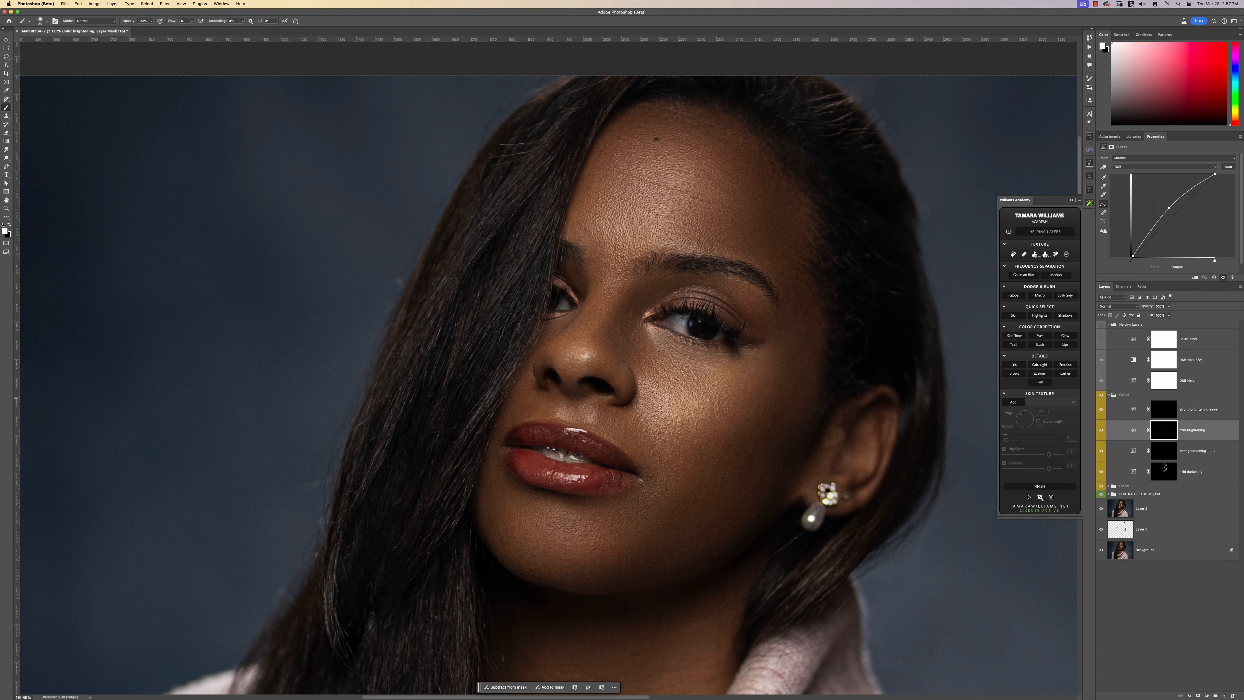
left_click(1206, 473)
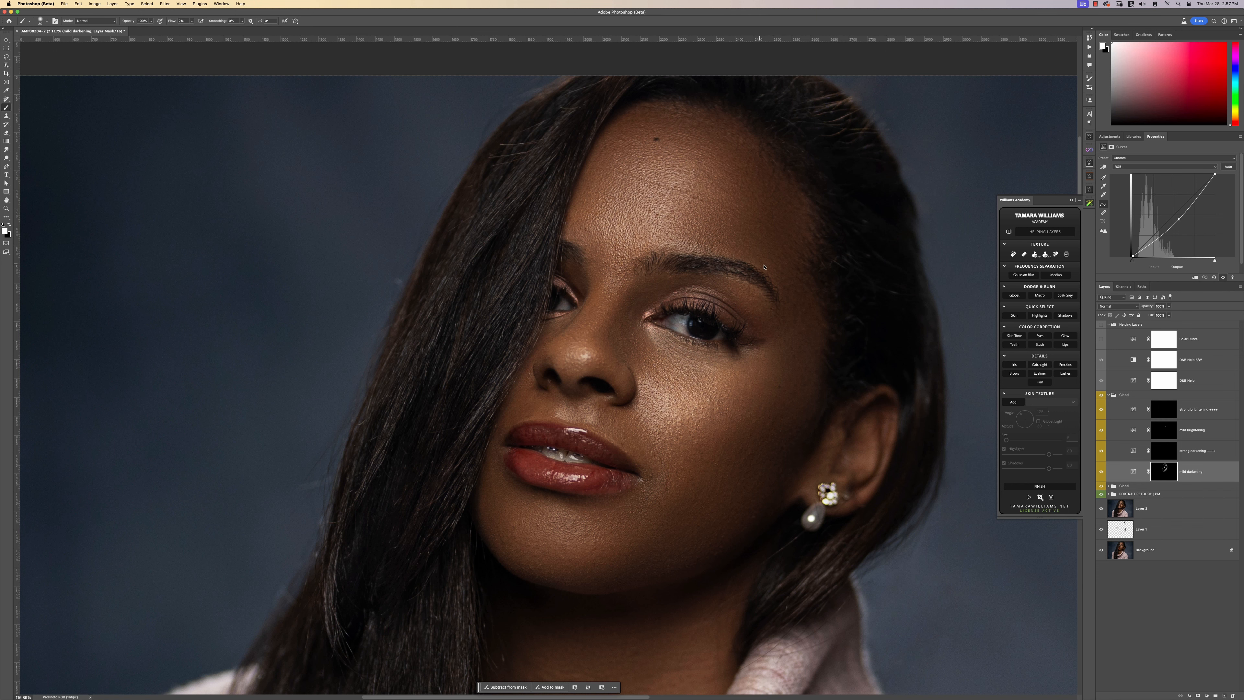
left_click_drag(687, 389, 650, 400)
- Even out the darker patches on the face by painting on the mild brightening layer mask
left_click(1192, 430)
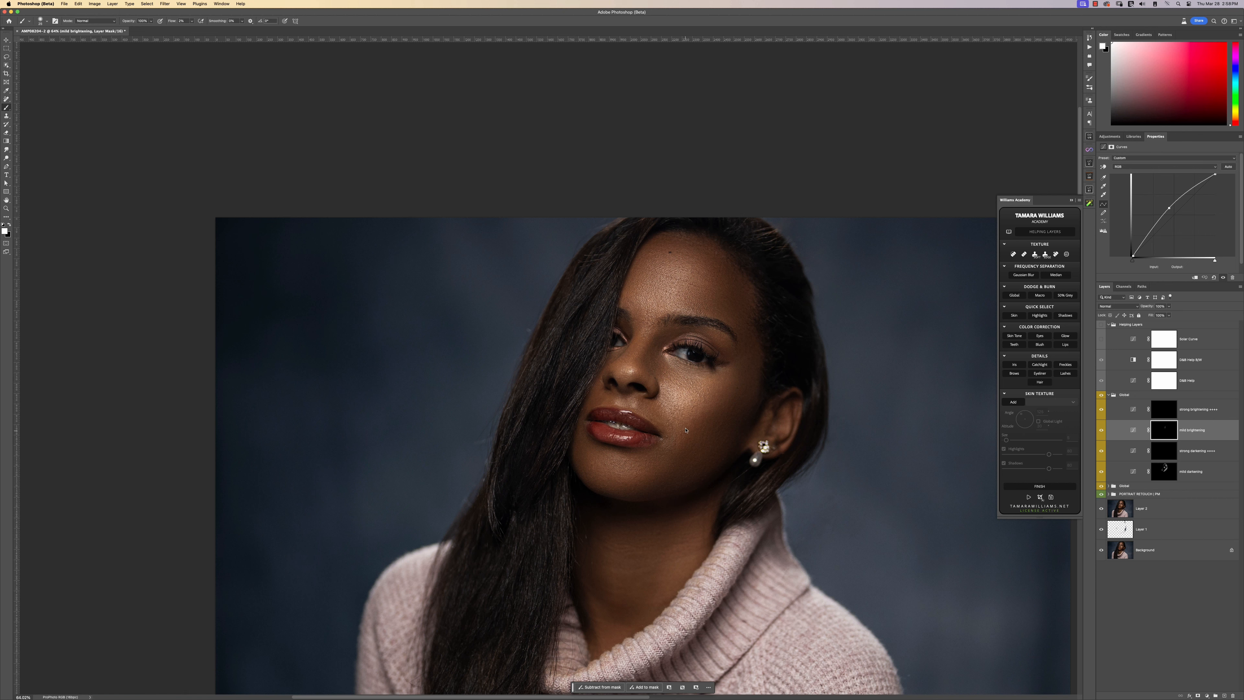
scroll(686, 430, "up", 2)
scroll(689, 422, "down", 3)
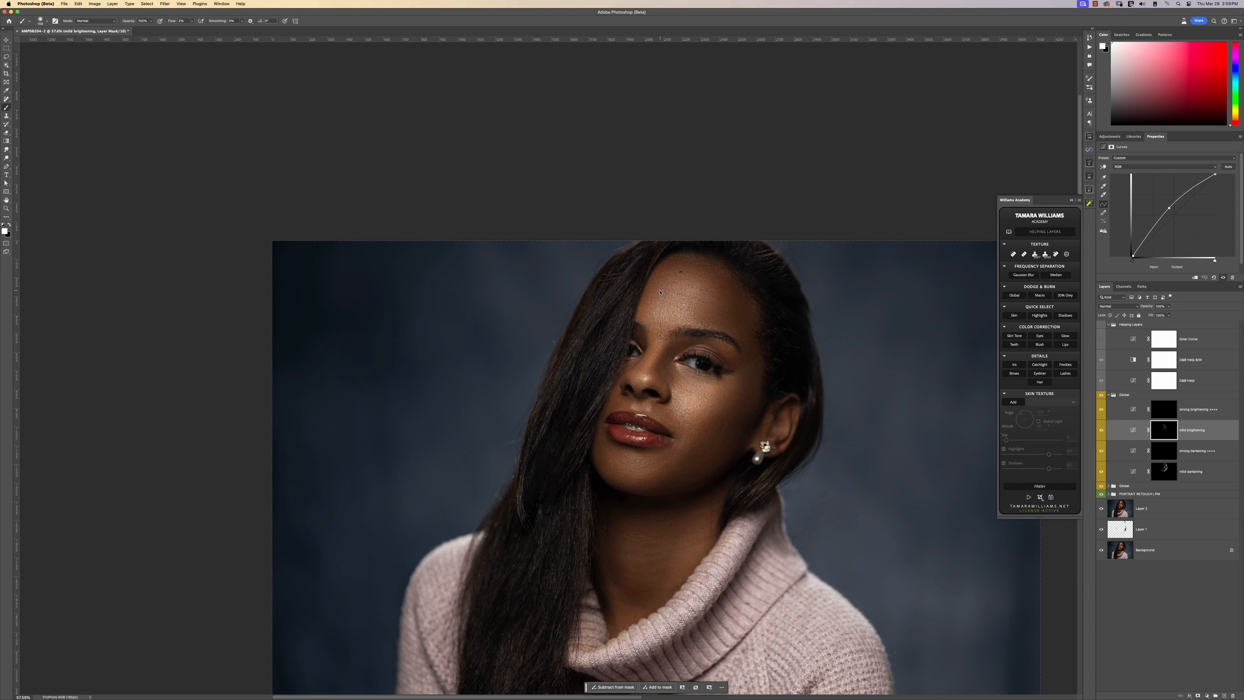
- Return to the mild darkening mask and compare the whole portrait before and after by toggling every layer except Background
key("alt+bracketleft")
key("alt+bracketleft")
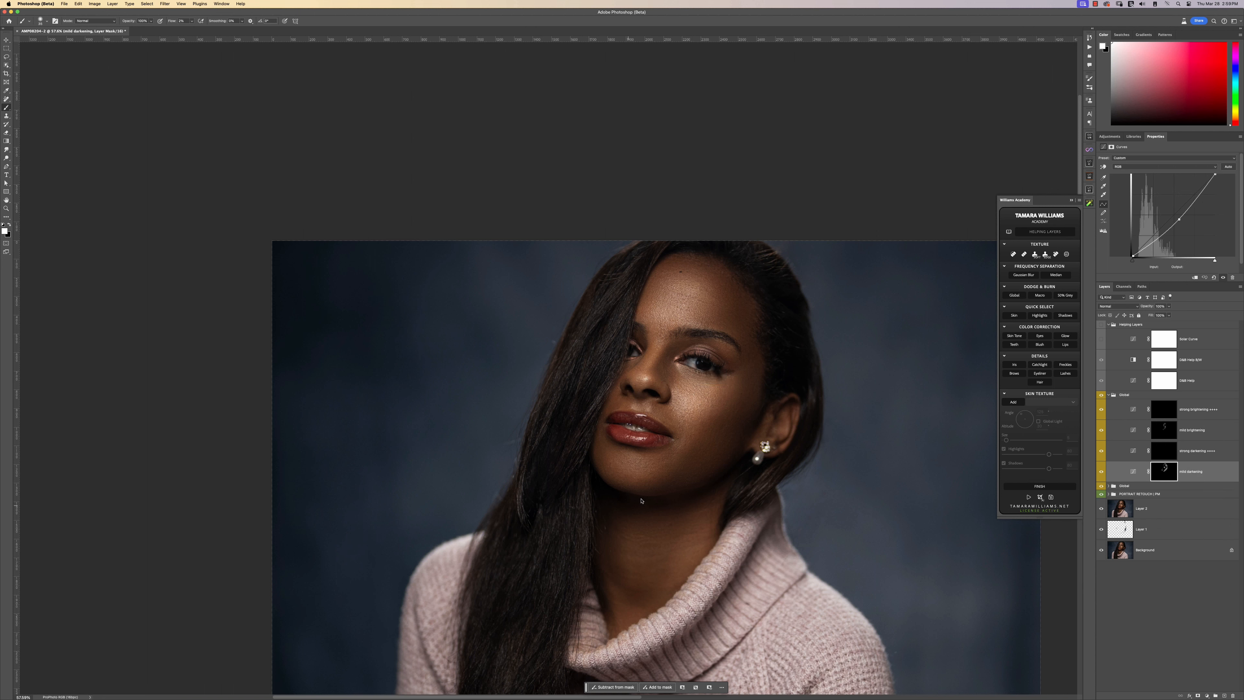
scroll(720, 446, "down", 6)
scroll(720, 446, "up", 2)
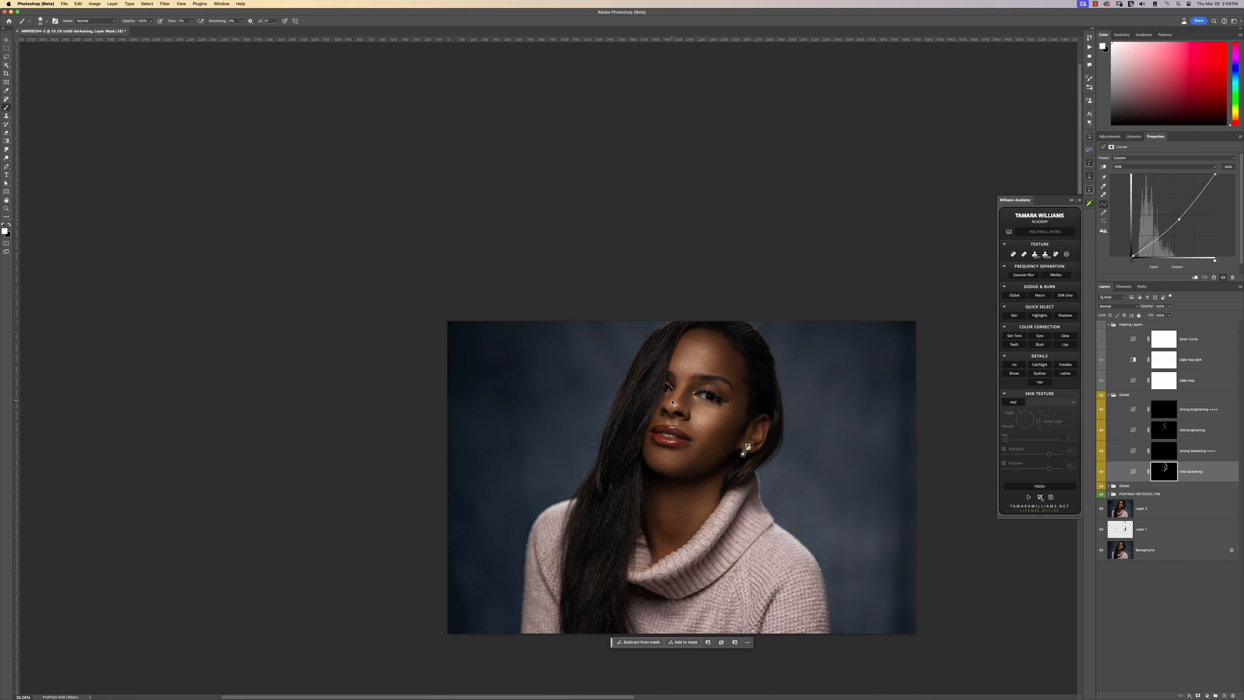
left_click(1100, 549, "alt")
left_click(1099, 550, "alt")
left_click(1099, 549, "alt")
left_click(1100, 549, "alt")
- Expand the lower Global group and inspect its mild darkening layer against the one in the upper Global group
scroll(709, 432, "up", 5)
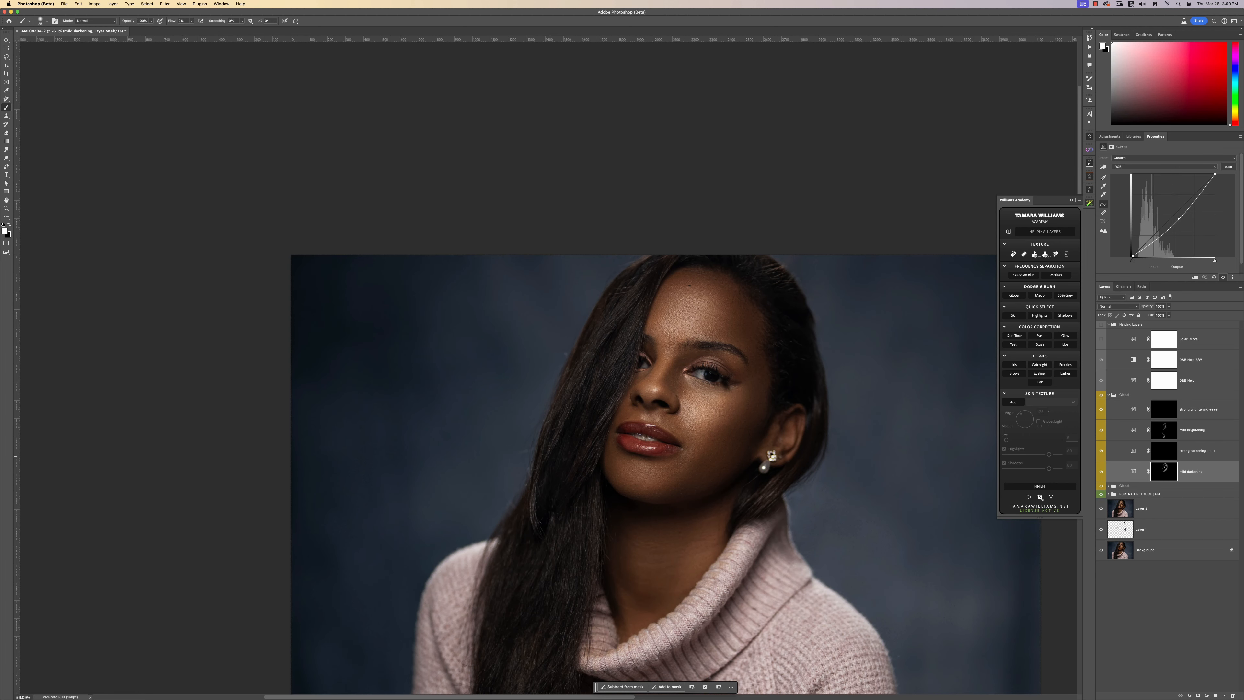
left_click(1157, 485)
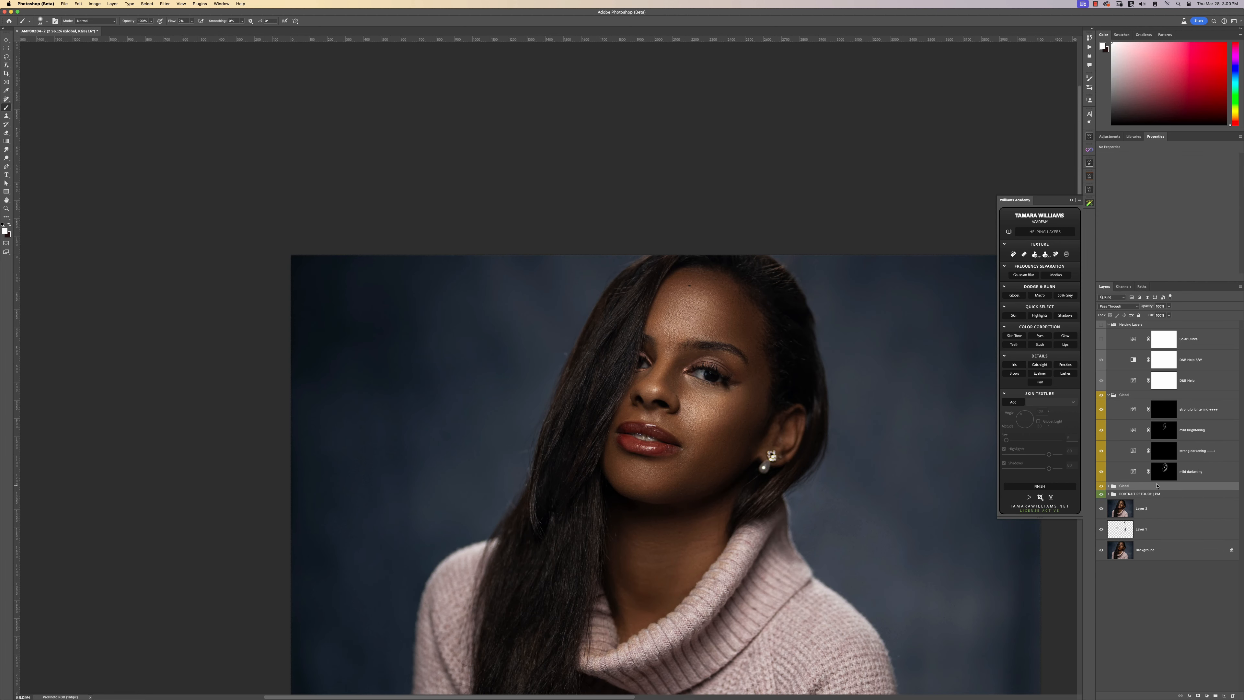
left_click(1108, 486)
left_click(1208, 561)
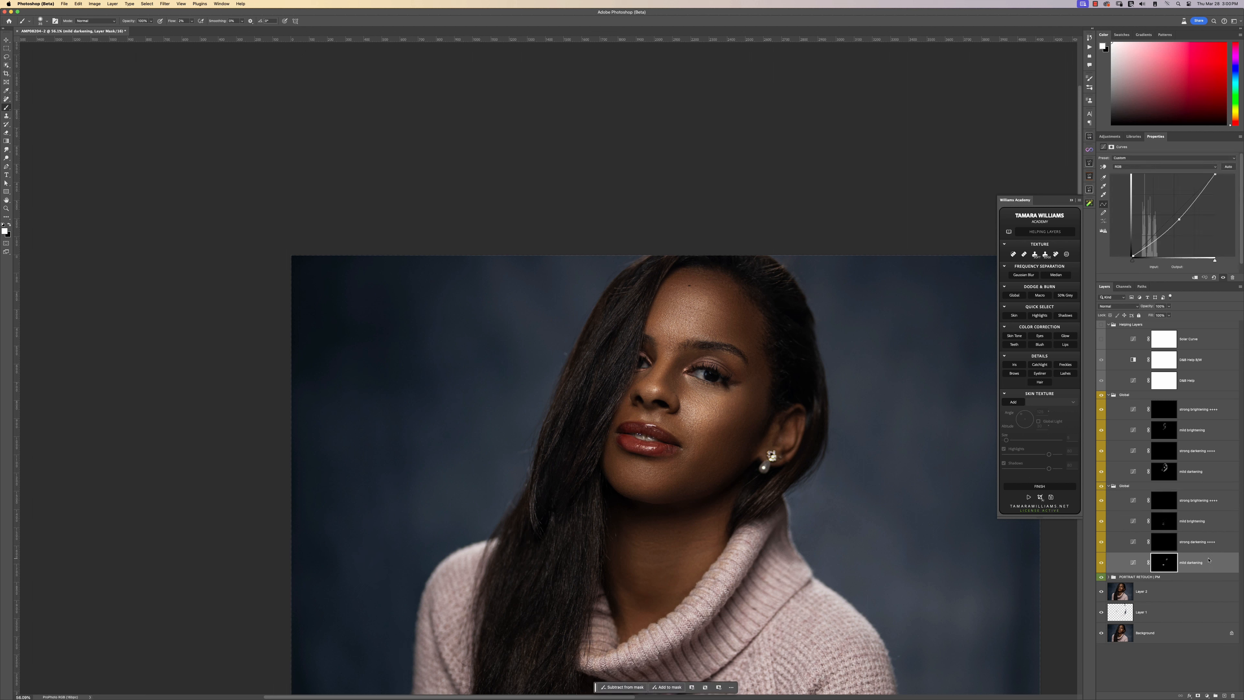
key("v")
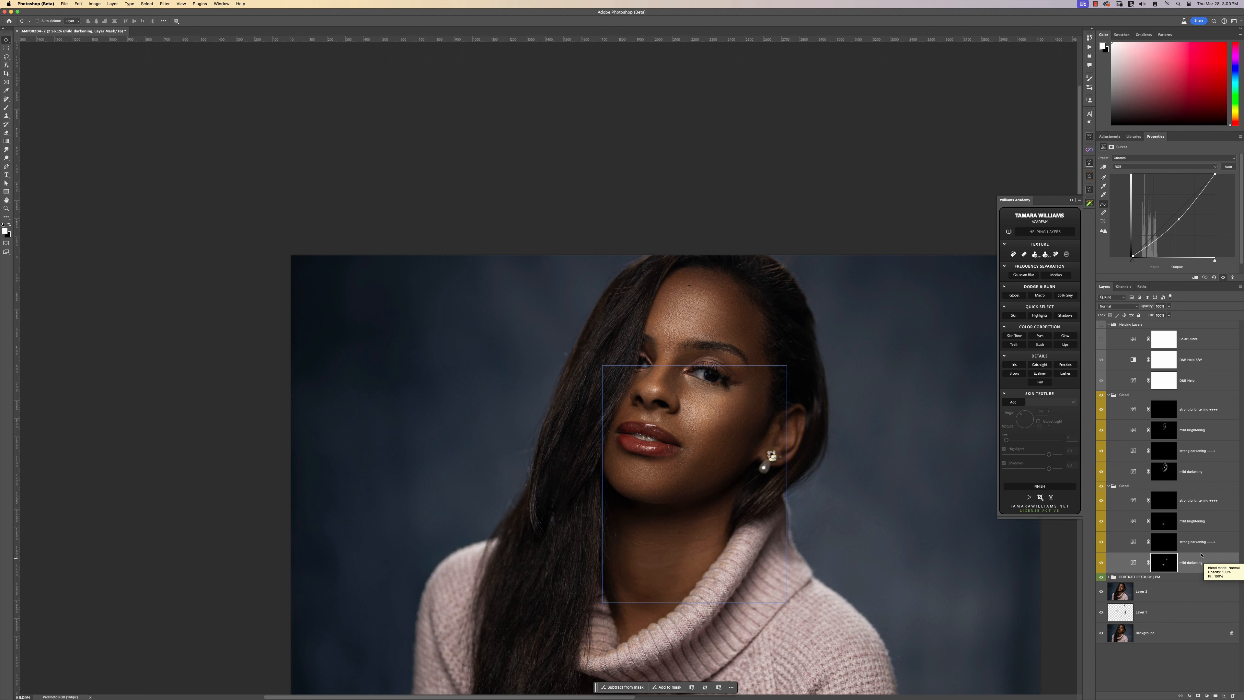
left_click(1208, 471)
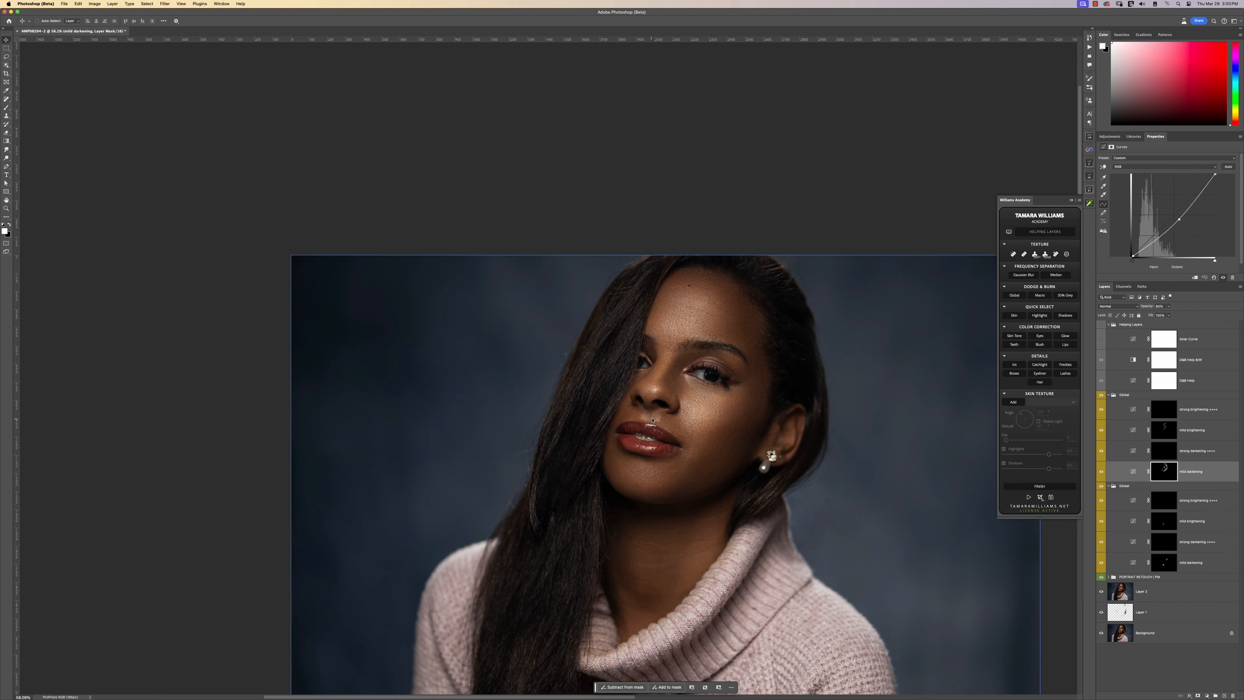
- Collapse both Global groups and check the retouched skin on the face up close
scroll(652, 420, "up", 6)
scroll(703, 414, "down", 3)
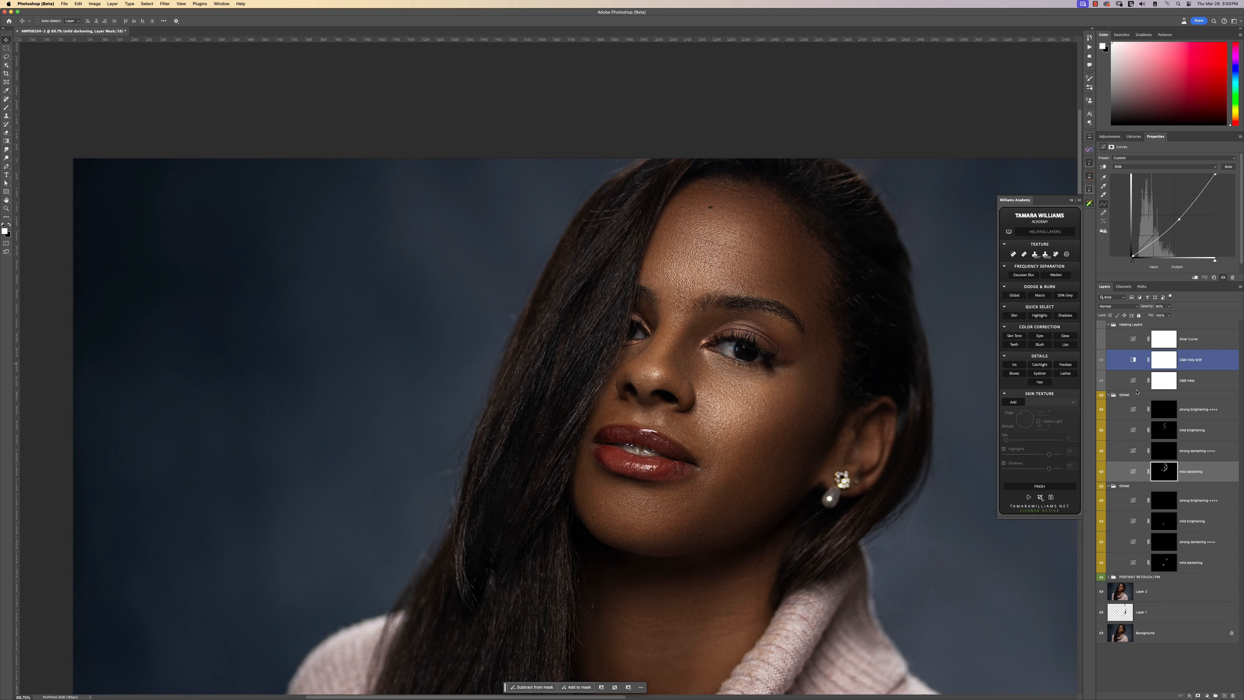
left_click(1108, 394)
left_click(1108, 402)
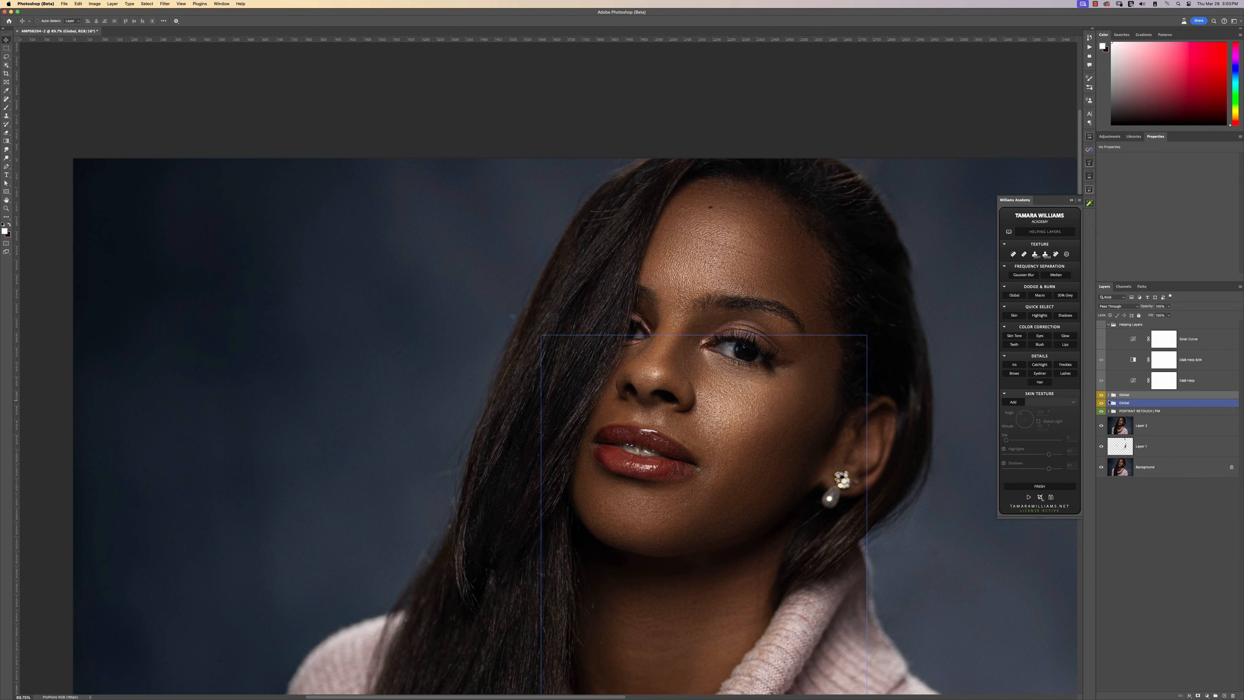
scroll(653, 440, "up", 3)
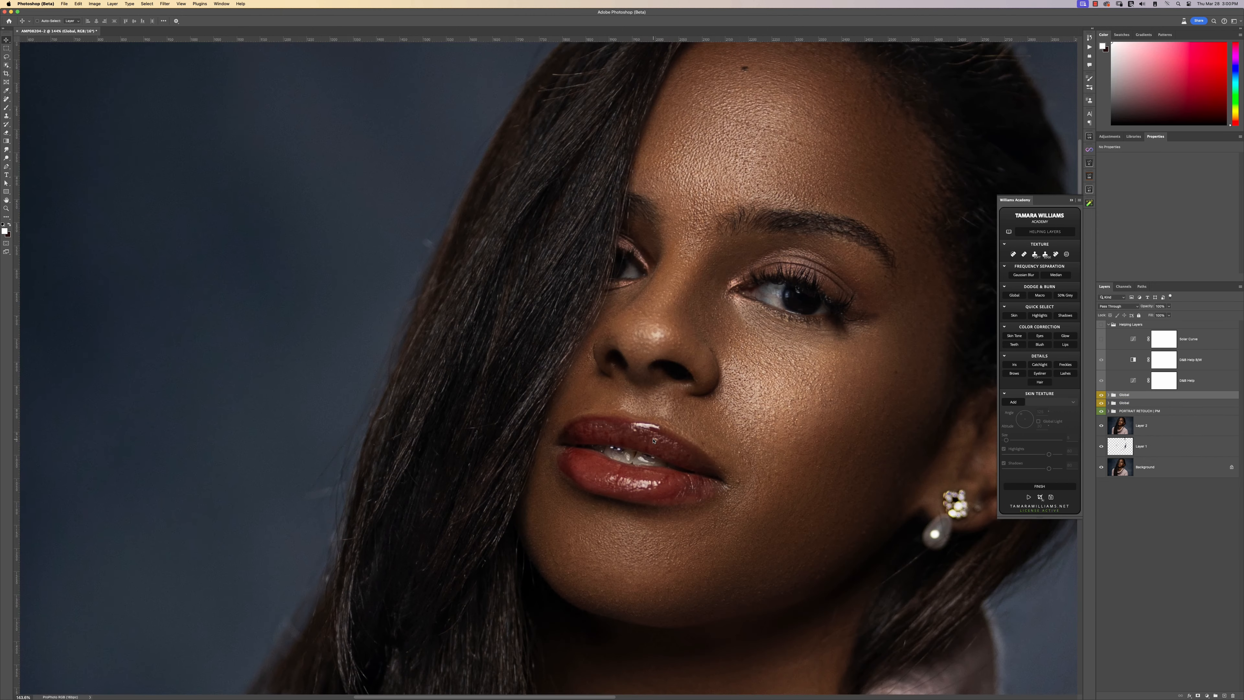
scroll(652, 439, "down", 3)
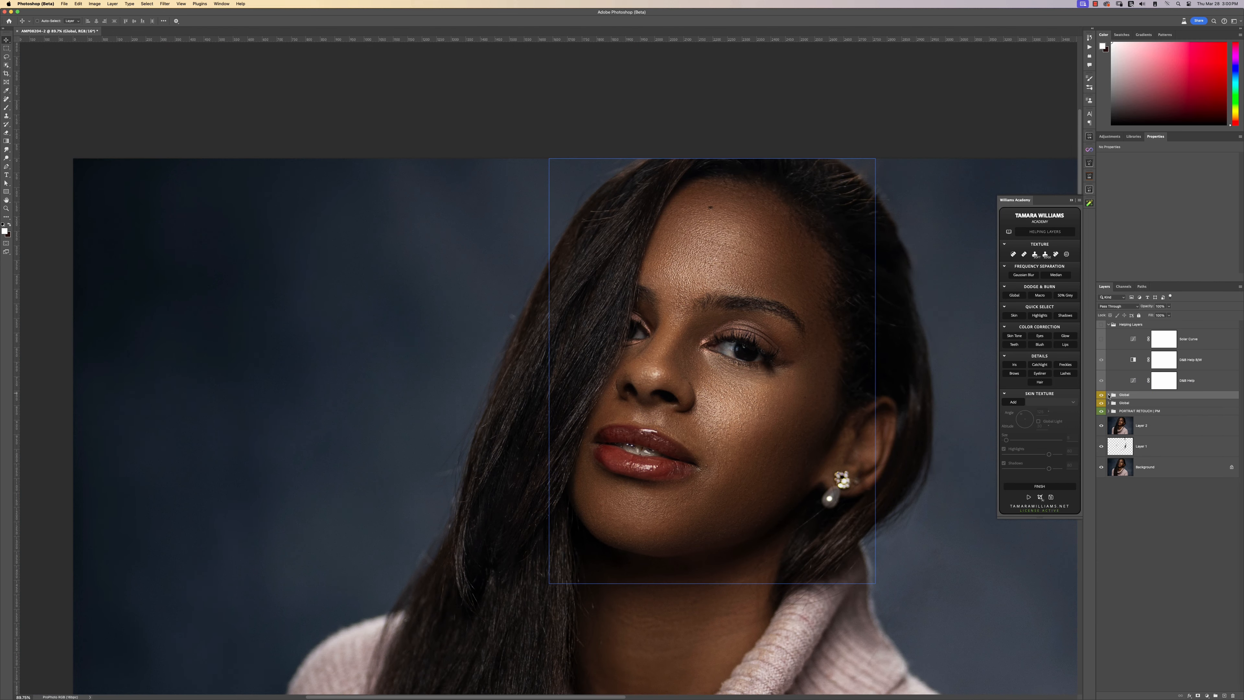
- Reopen the upper Global group and brush its mild brightening mask to lighten the shadow at the outer corner of the eye
left_click(1108, 395)
left_click(1215, 431)
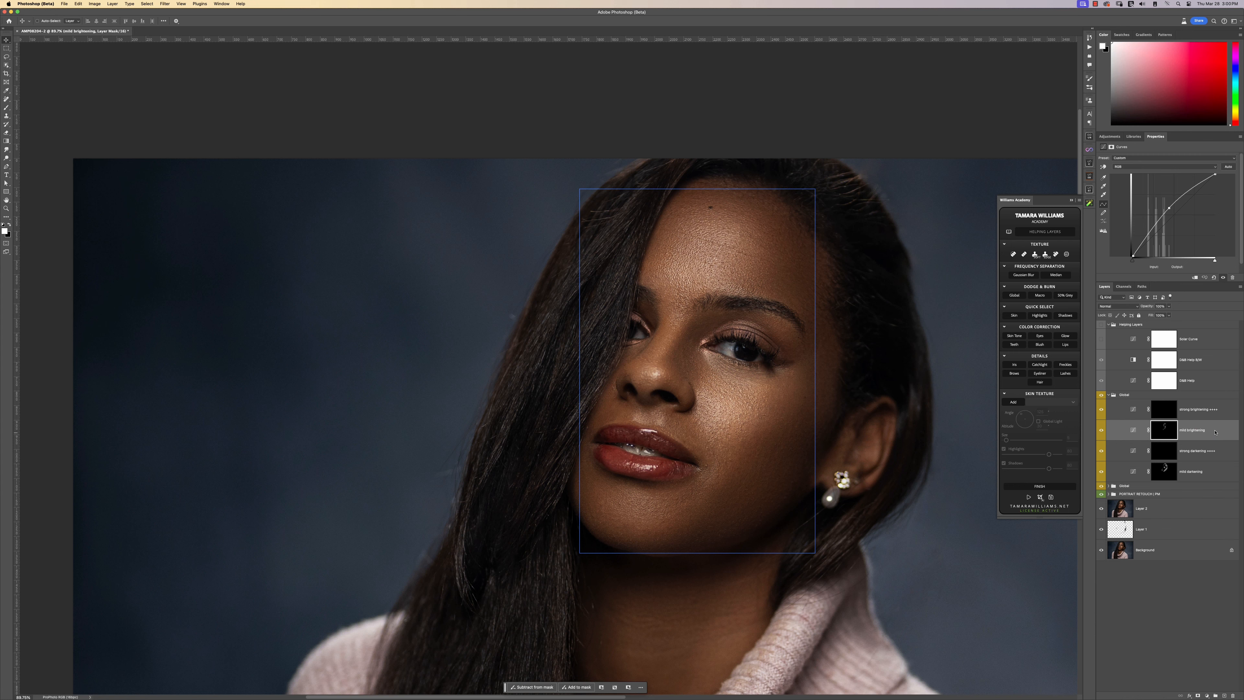
key("b")
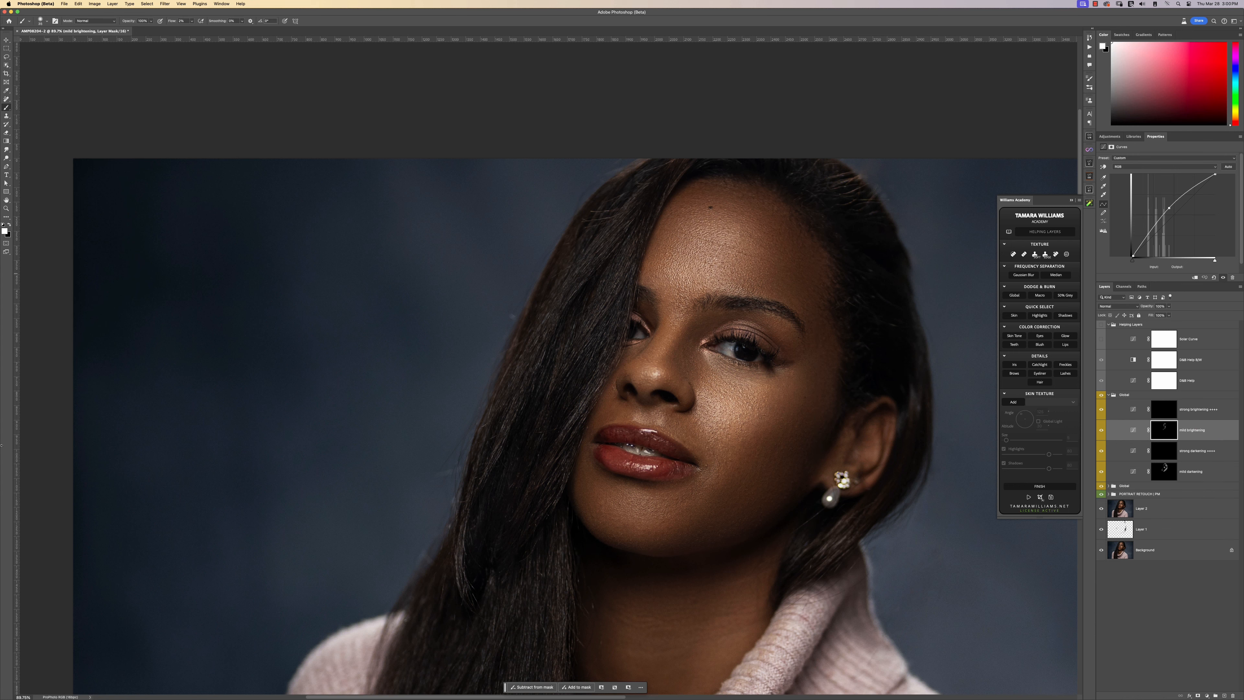
left_click_drag(776, 372, 800, 366)
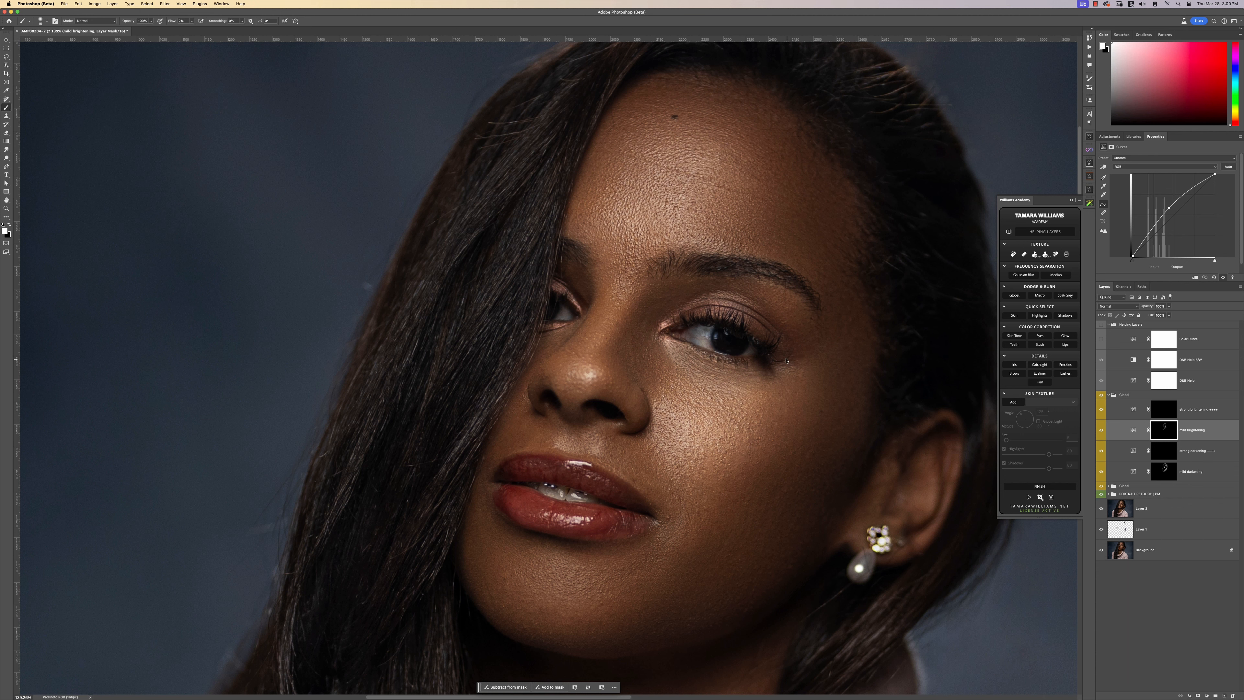
left_click(1195, 470)
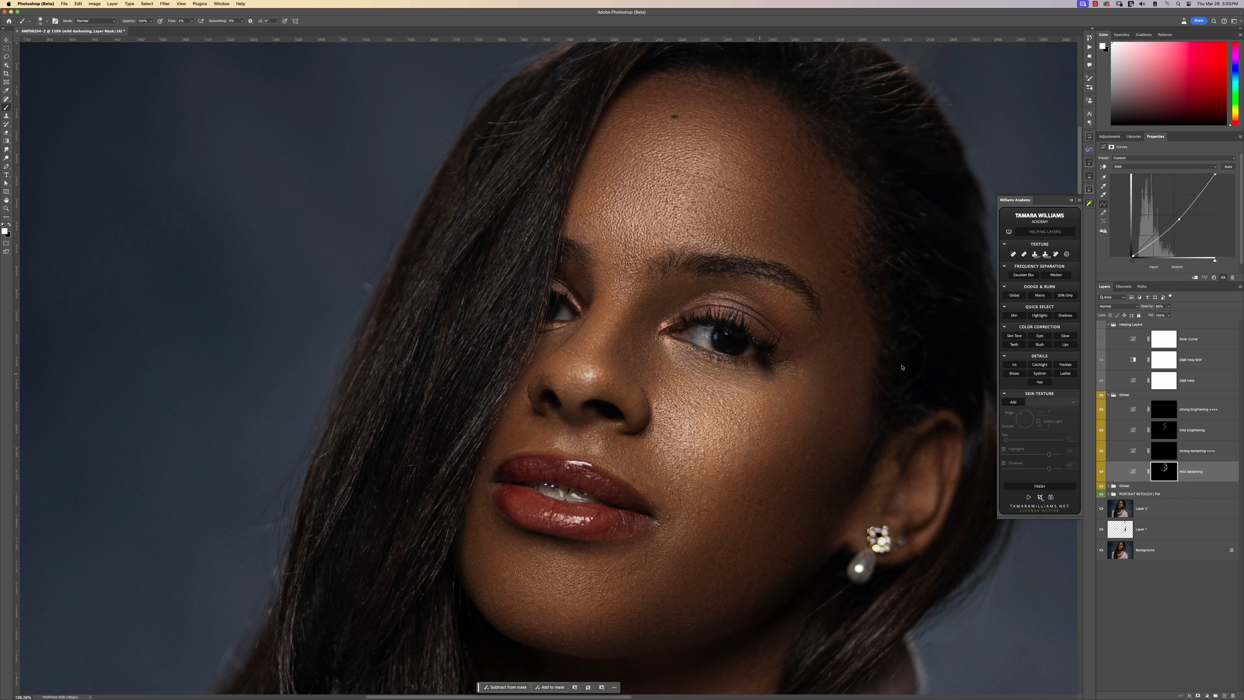
left_click(1203, 430)
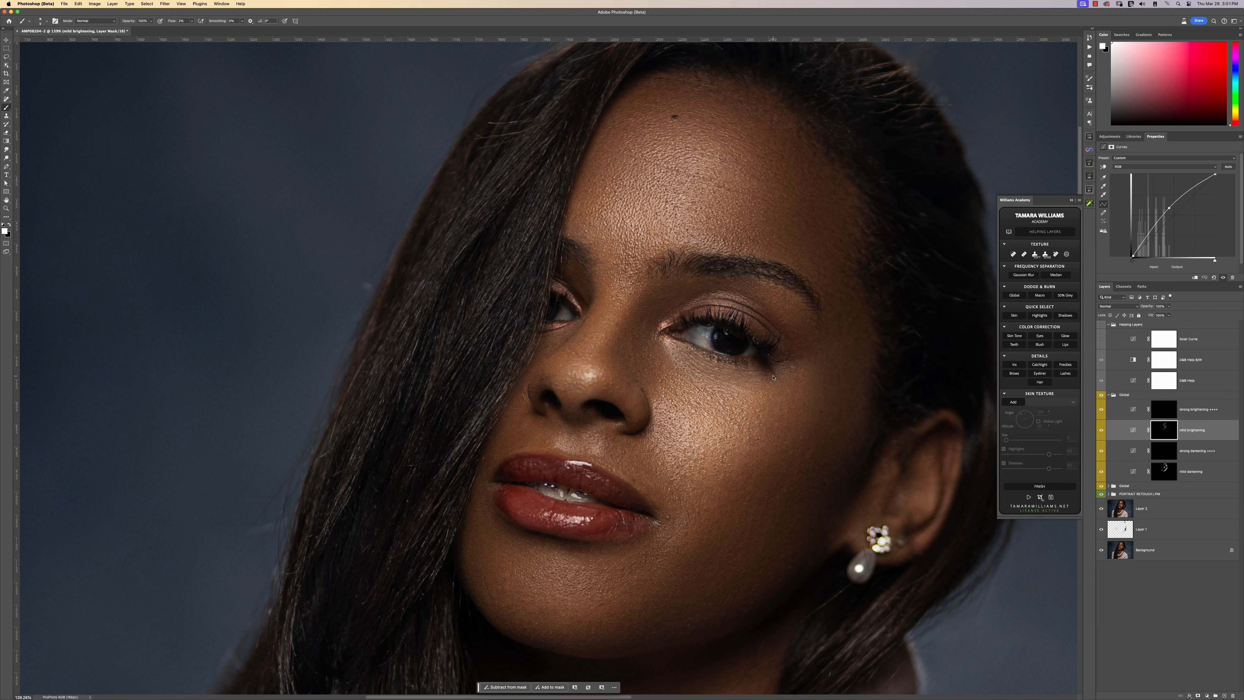
- Paint on the mild darkening mask over the bright areas of the neck
scroll(816, 413, "down", 5)
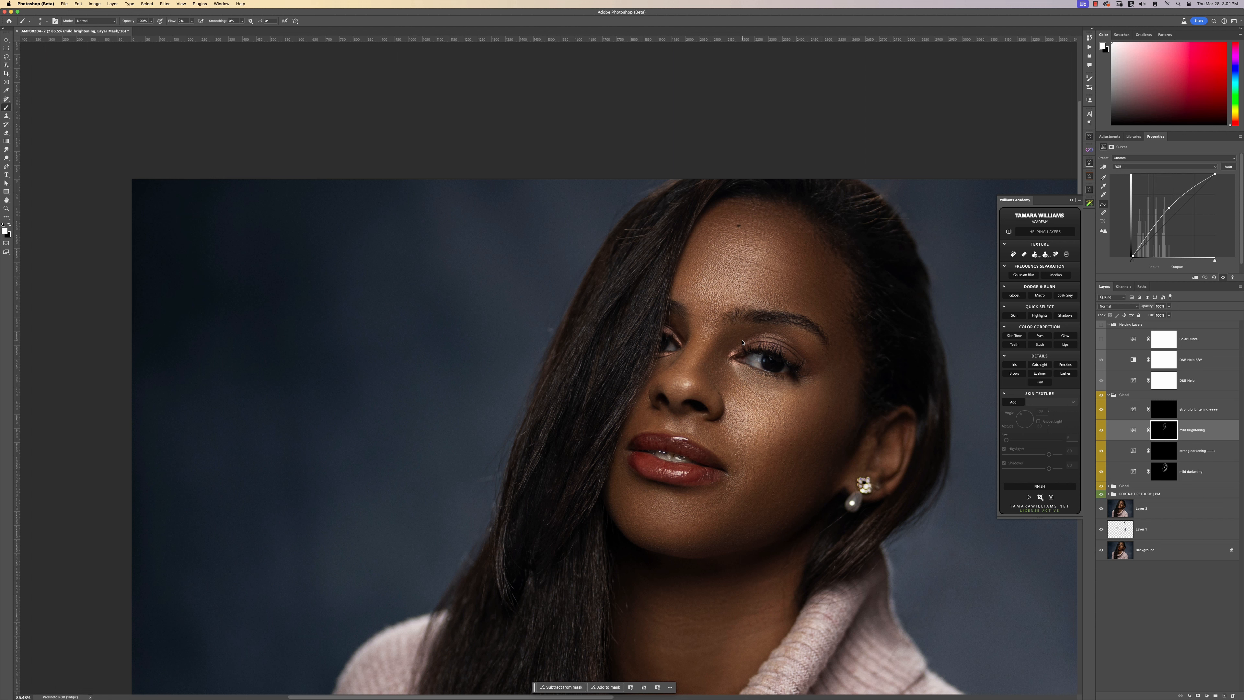
scroll(693, 406, "up", 3)
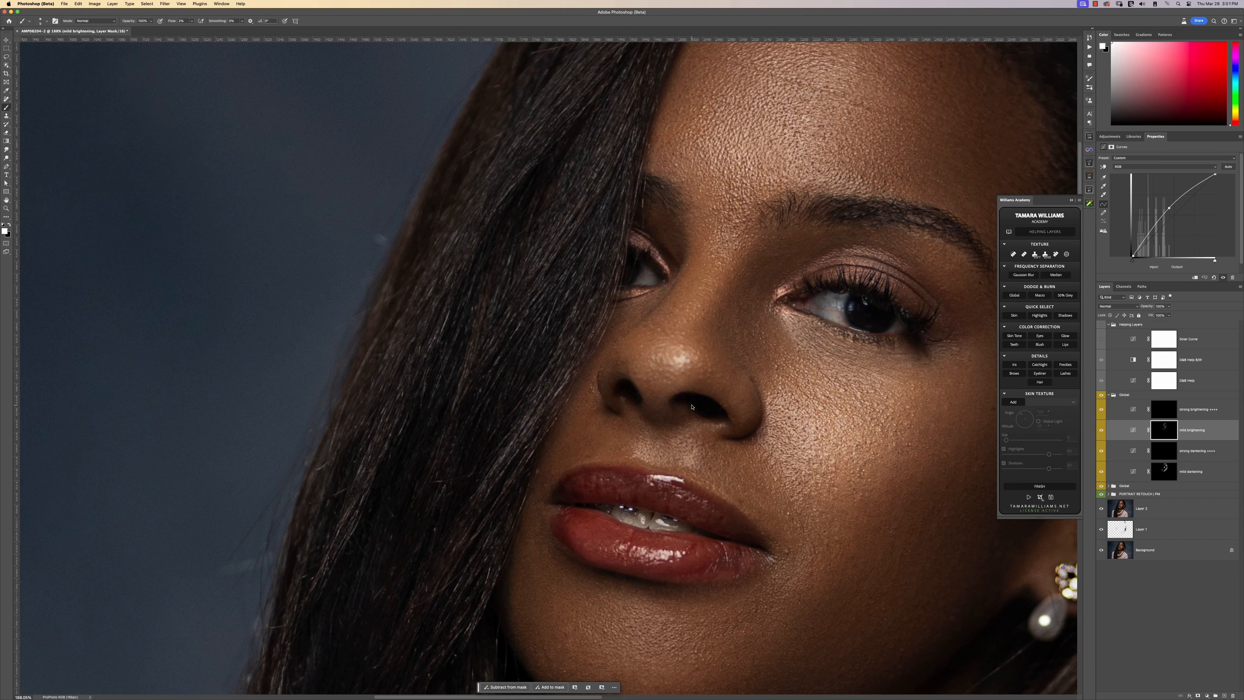
left_click_drag(735, 495, 709, 256)
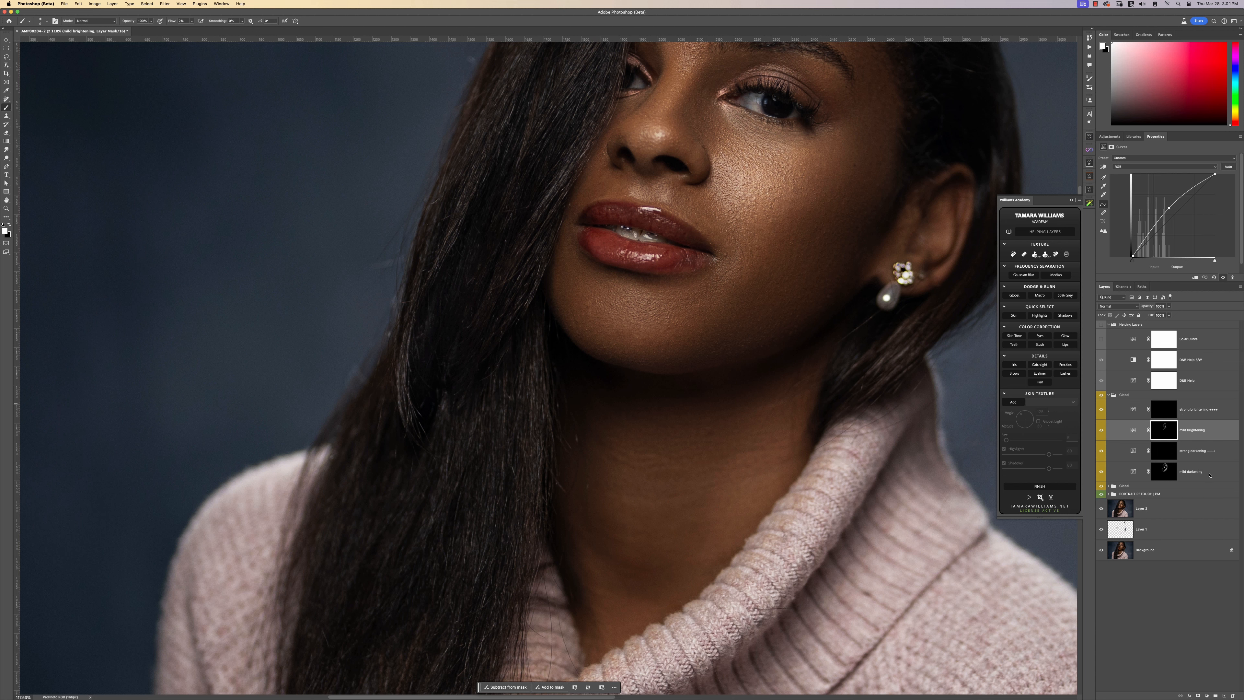
left_click(1210, 474)
left_click_drag(638, 502, 651, 502)
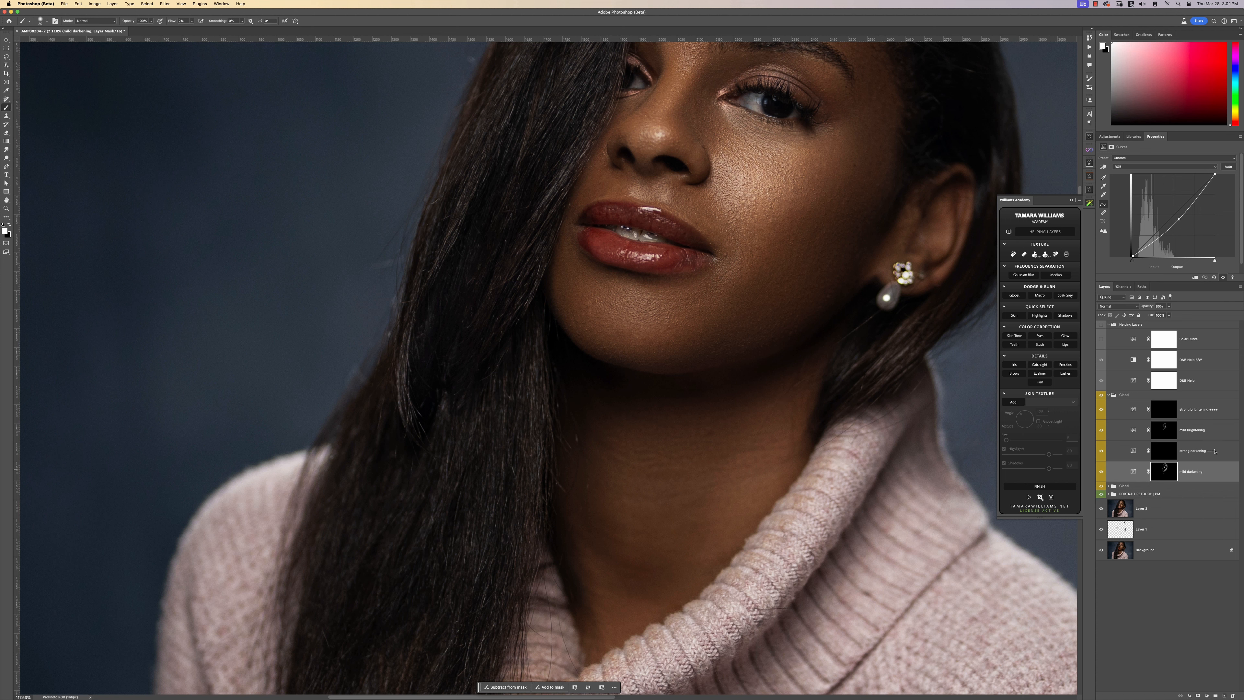
- Lighten the dark areas of the neck on the mild brightening mask and check the result on the full portrait
left_click(1210, 432)
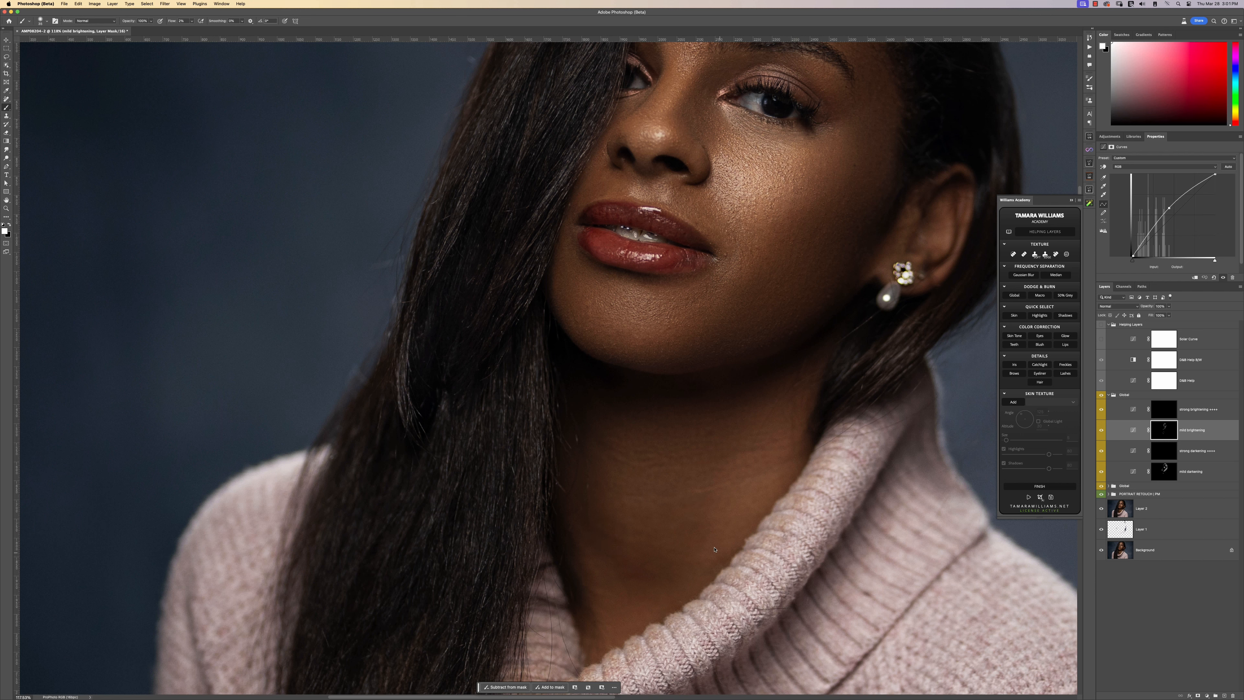
scroll(714, 548, "down", 6)
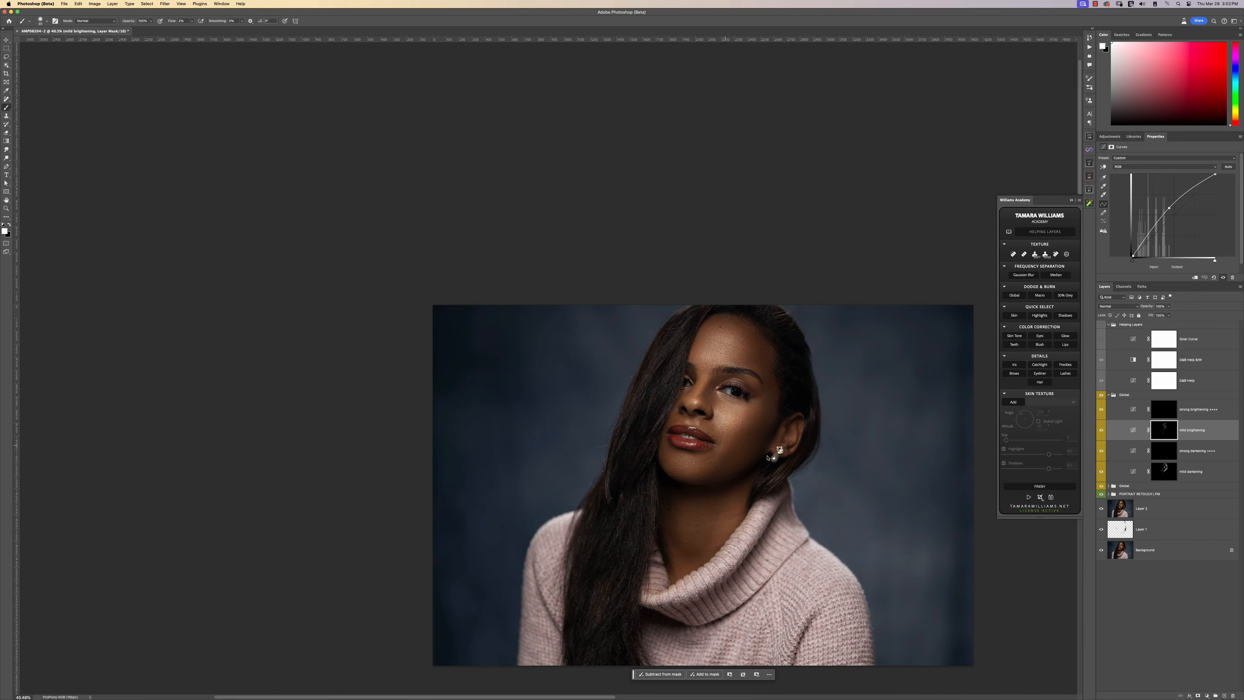
scroll(768, 458, "up", 3)
scroll(762, 429, "up", 2)
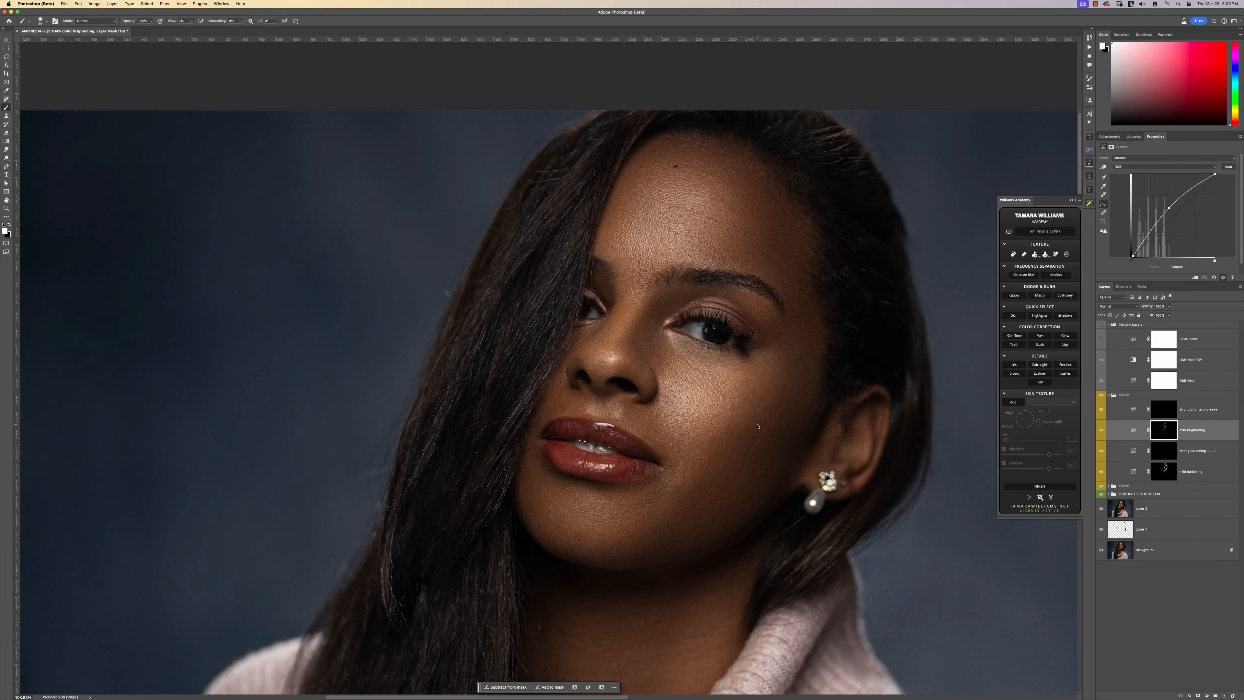
- Stamp all visible layers into a new layer and run Generative Fill without a prompt on a lasso selection at the eye's outer lashes
key("super+alt+shift+e")
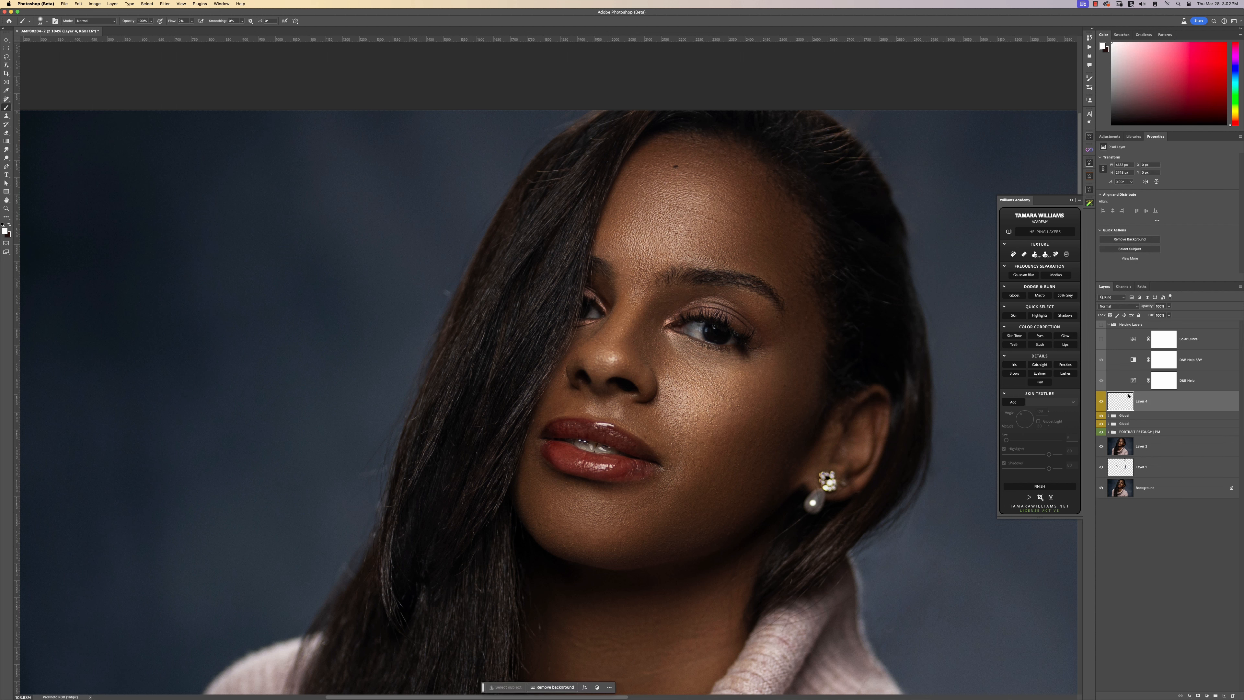
scroll(716, 397, "up", 2)
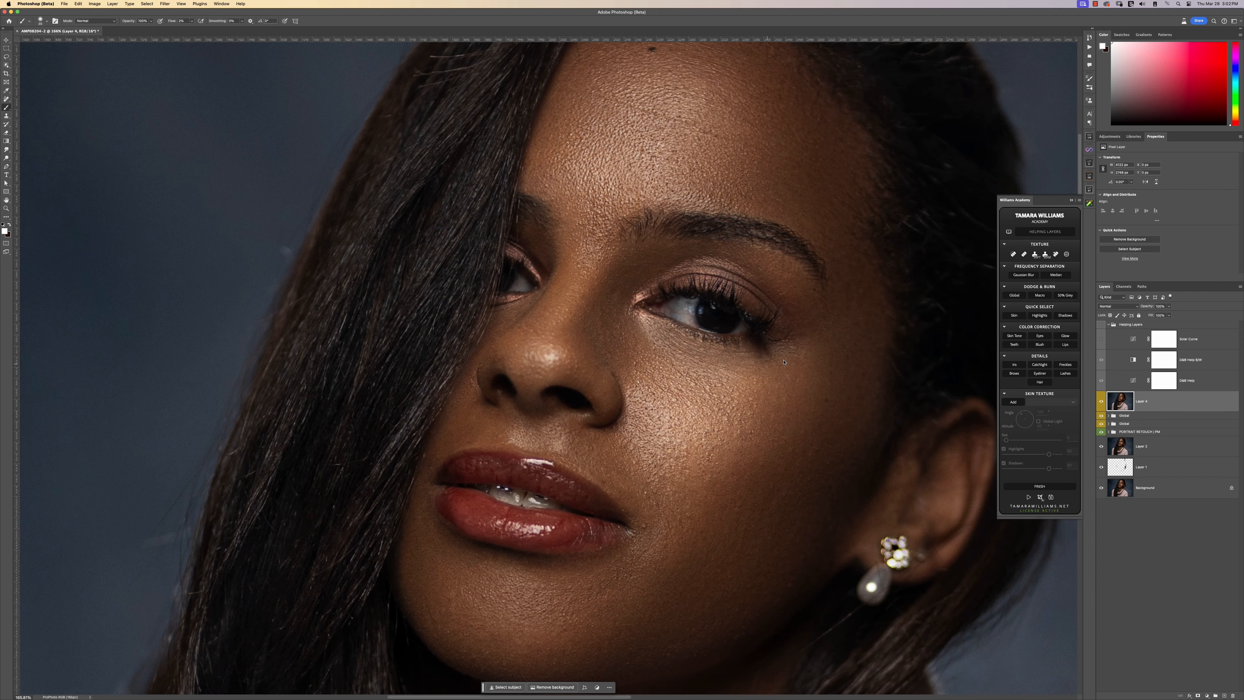
key("l")
mouse_move(757, 334)
left_mouse_down()
mouse_move(745, 341)
mouse_move(751, 355)
mouse_move(770, 357)
mouse_move(758, 334)
left_mouse_up()
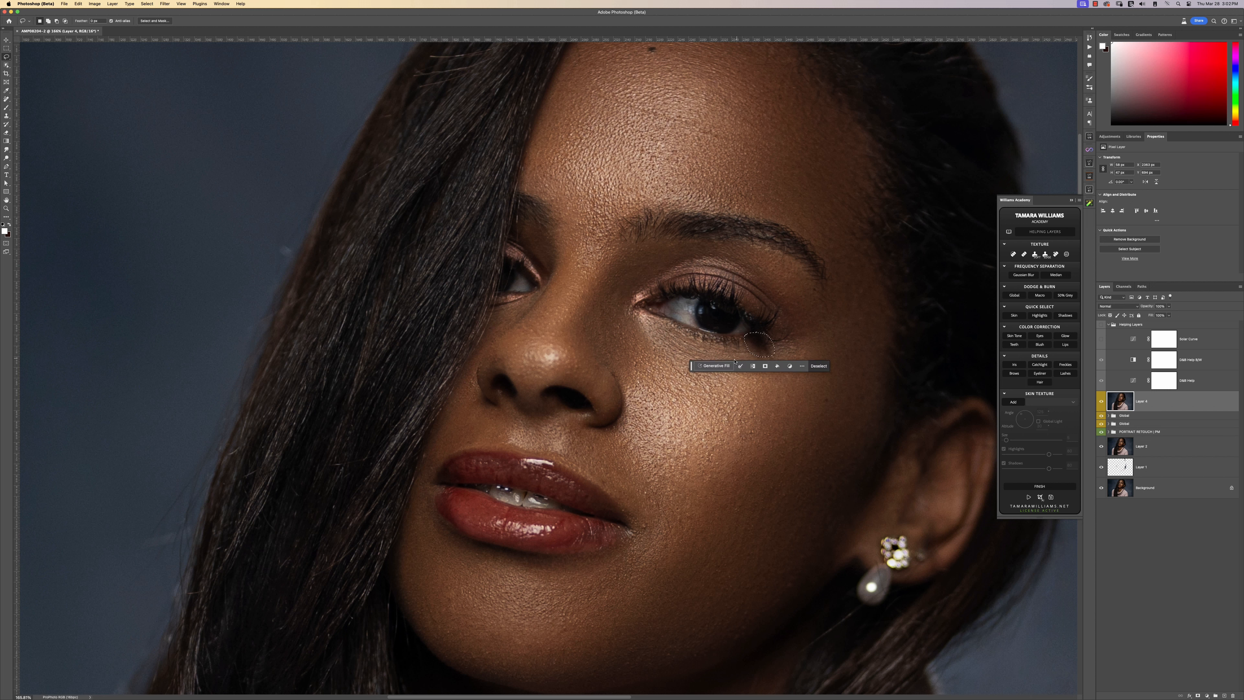
left_click(728, 365)
key("Return")
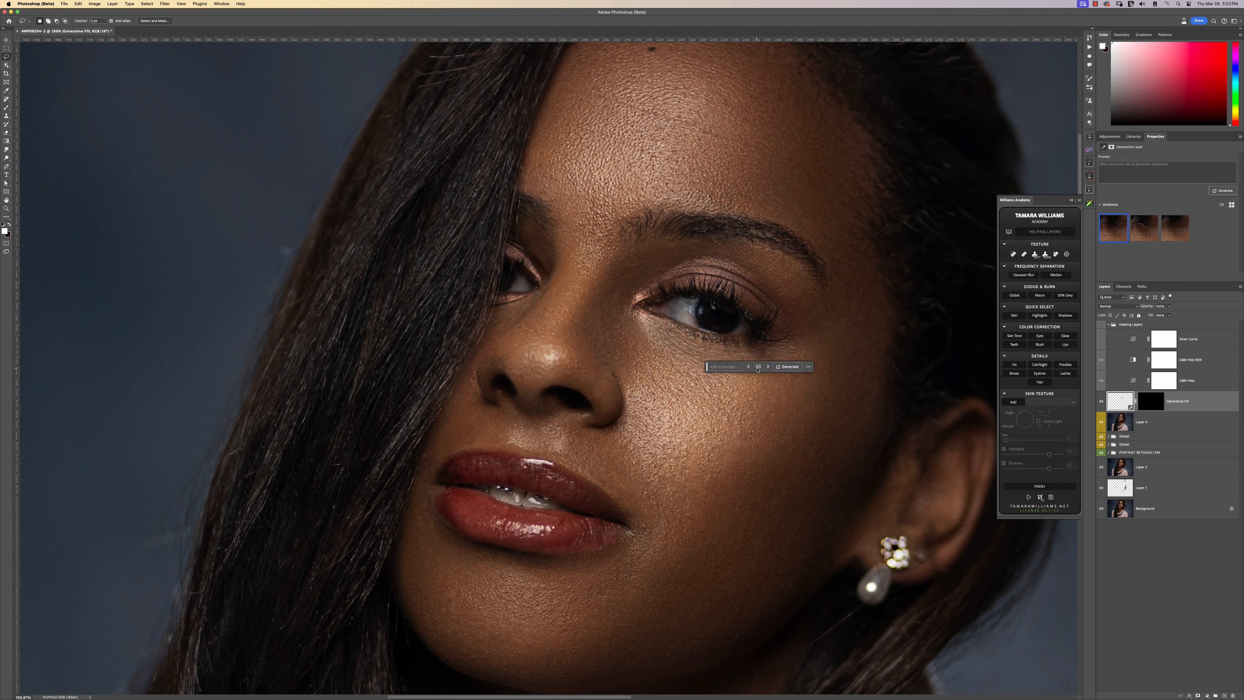
- Choose the third Generative Fill variation for the lashes and toggle its layer to compare
left_click(767, 367)
left_click(767, 367)
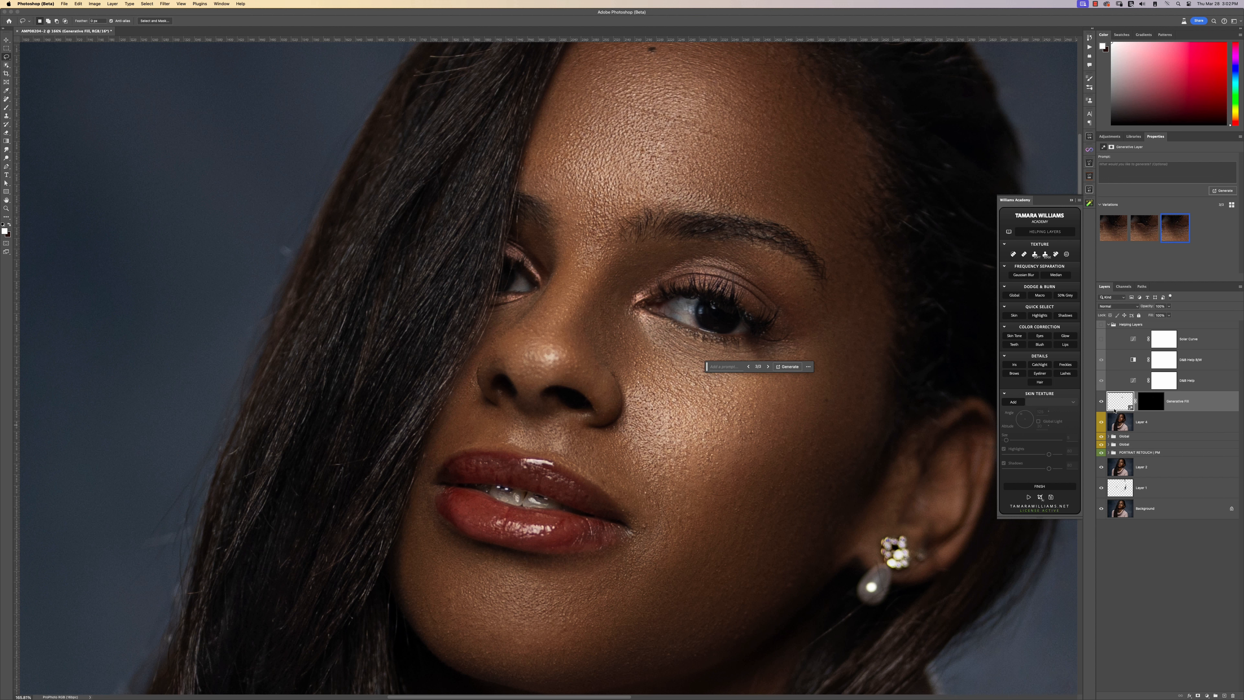
left_click(1101, 402)
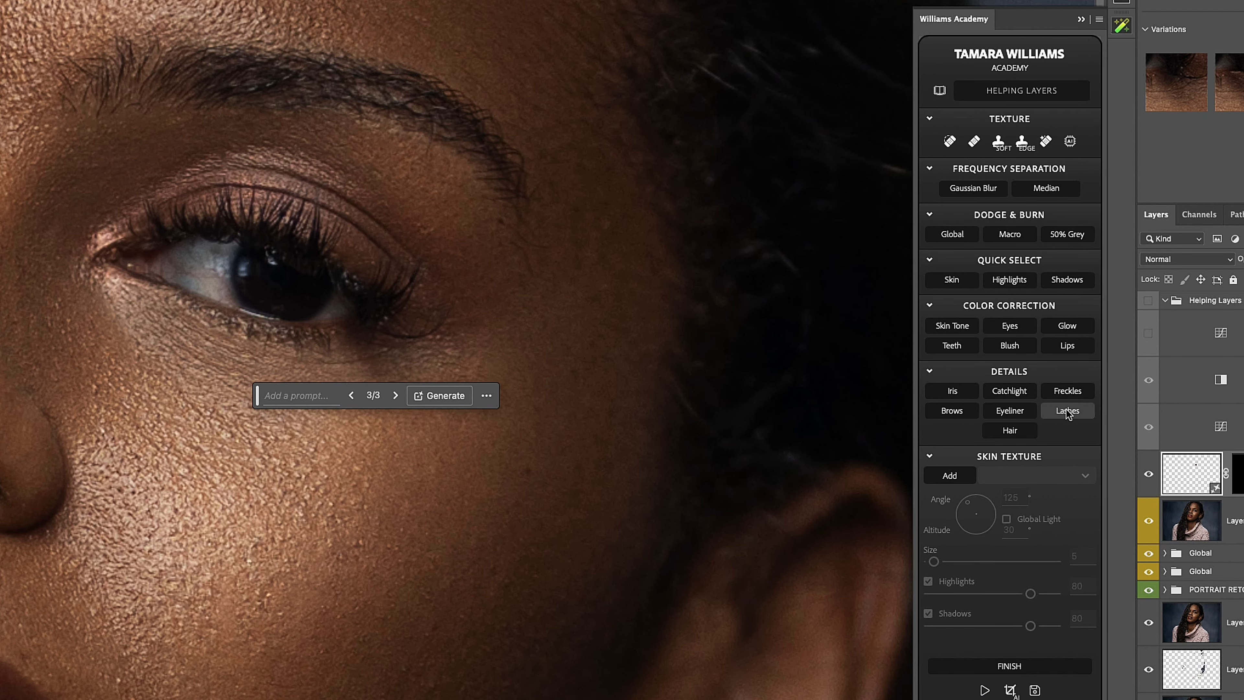
- Add a Lashes layer and fit the 4751 upper-lash brush tip to the uncovered eye's lid, scaled down and rotated
left_click(1066, 410)
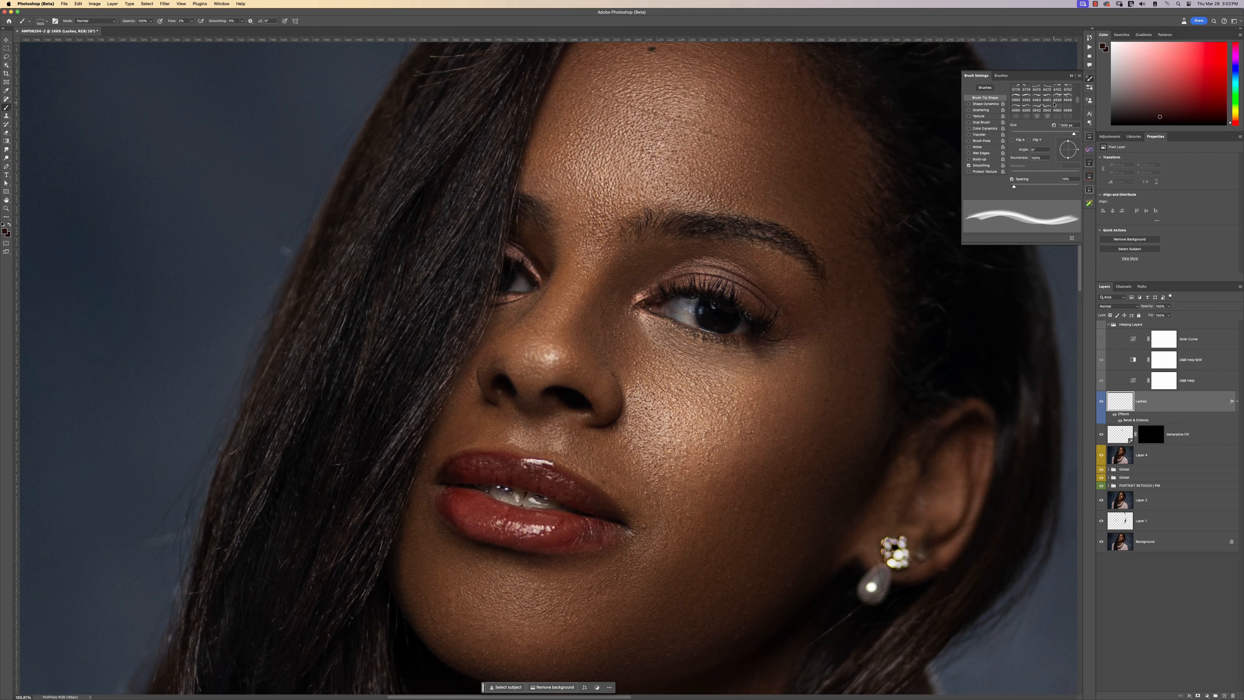
scroll(1053, 104, "down", 5)
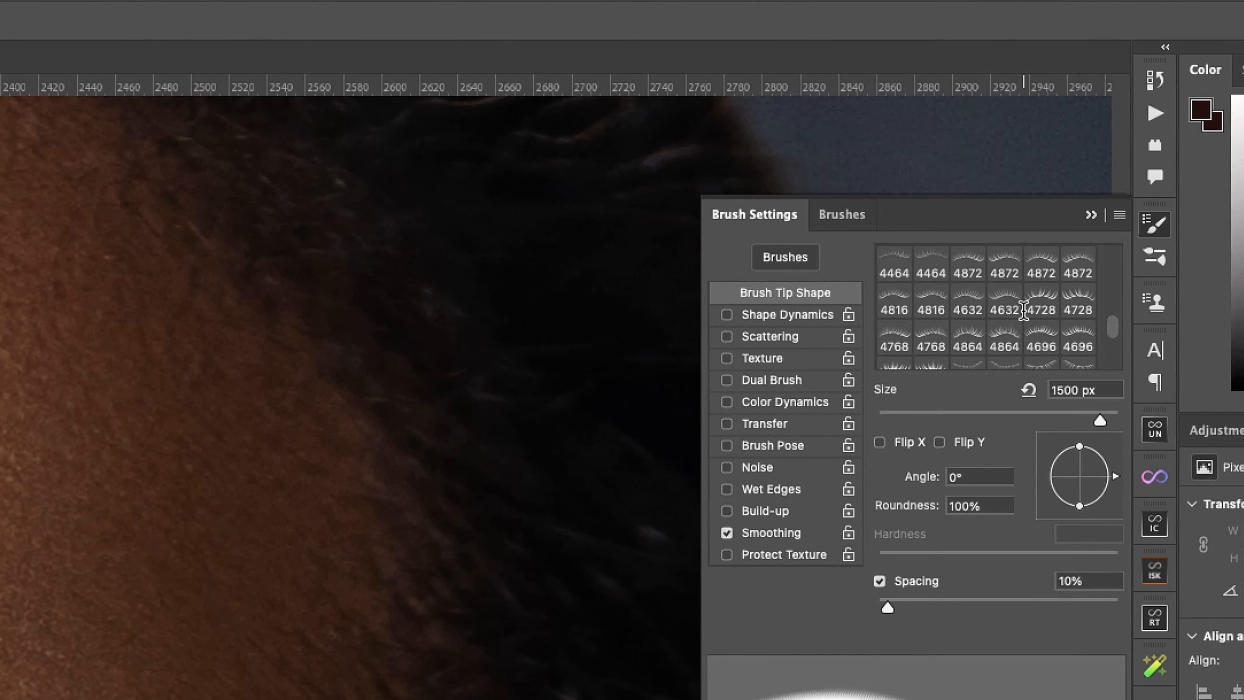
scroll(1042, 178, "down", 3)
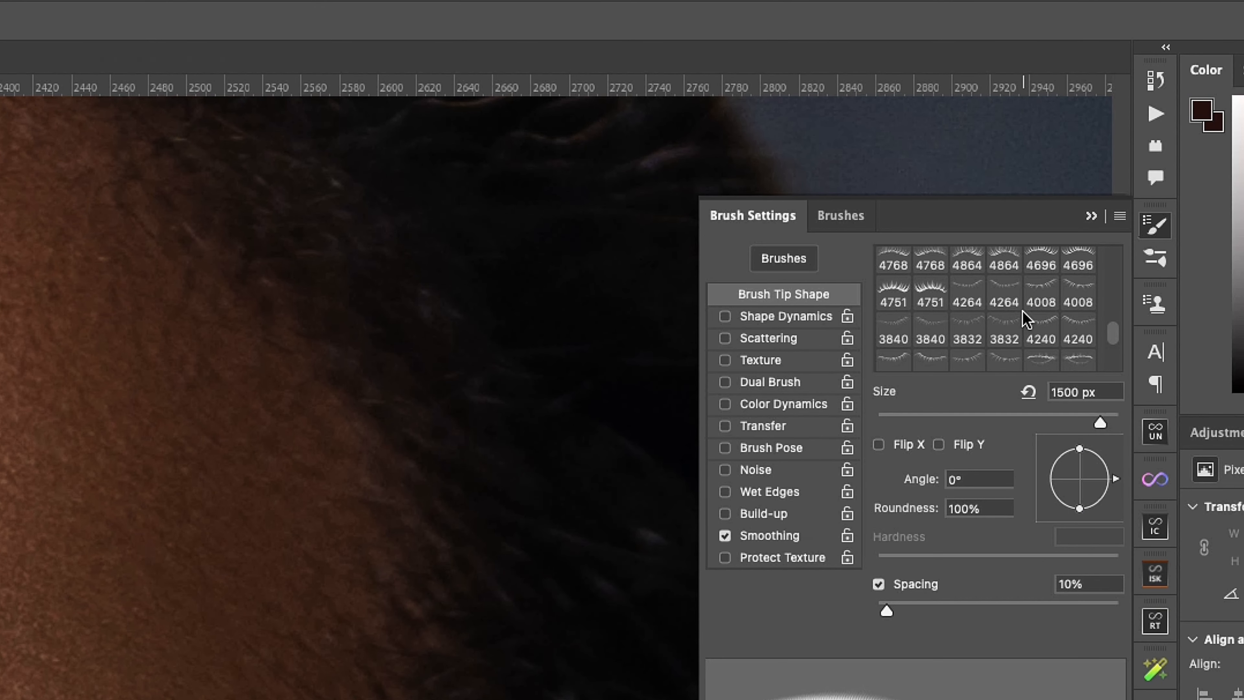
scroll(1022, 311, "up", 1)
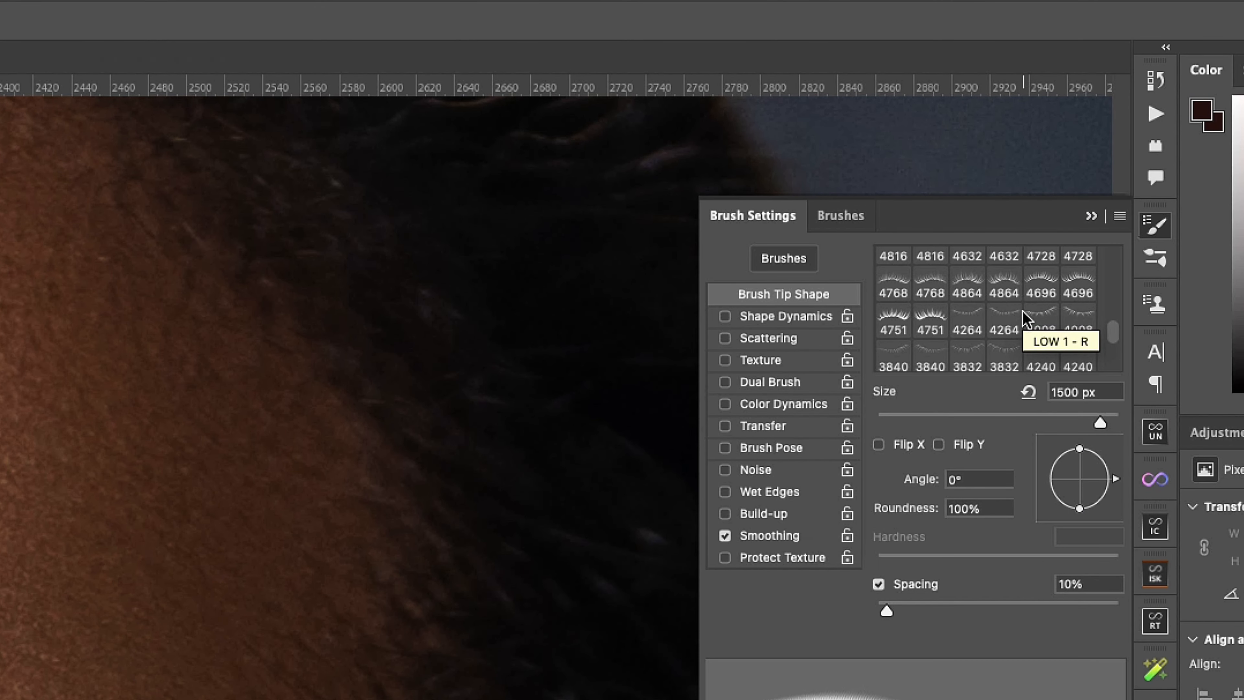
scroll(924, 322, "down", 1)
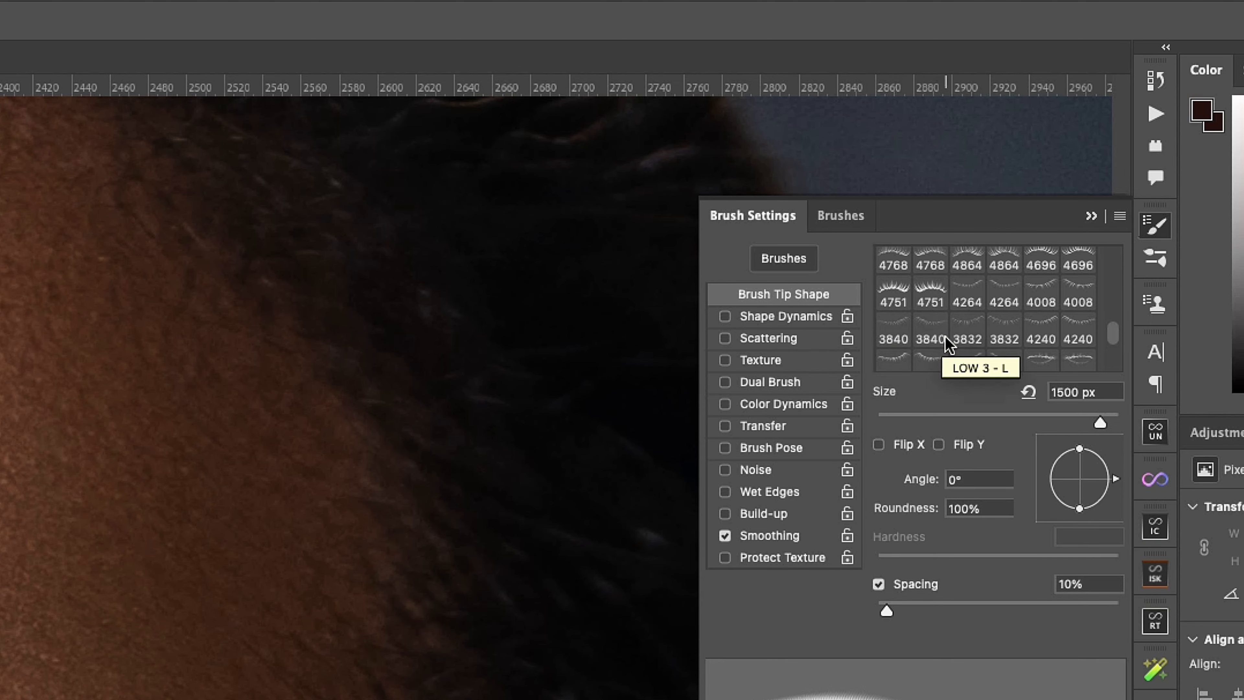
left_click(893, 307)
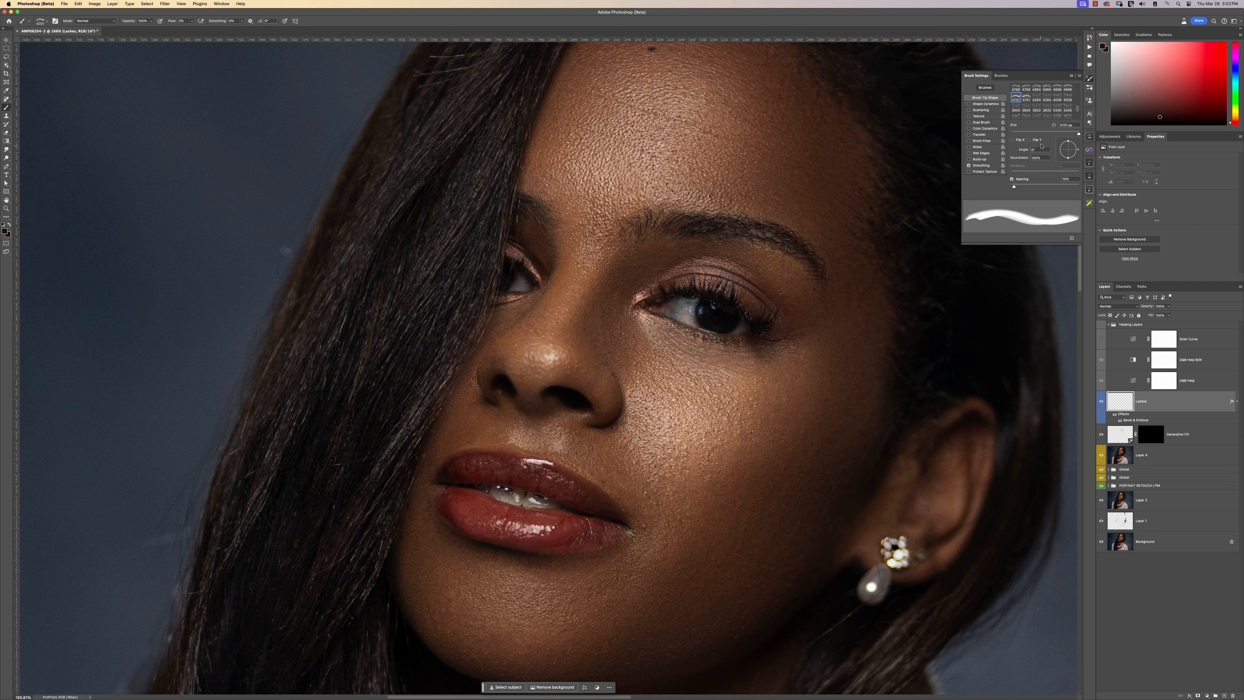
left_click_drag(1063, 133, 1061, 133)
left_click_drag(1078, 151, 1078, 153)
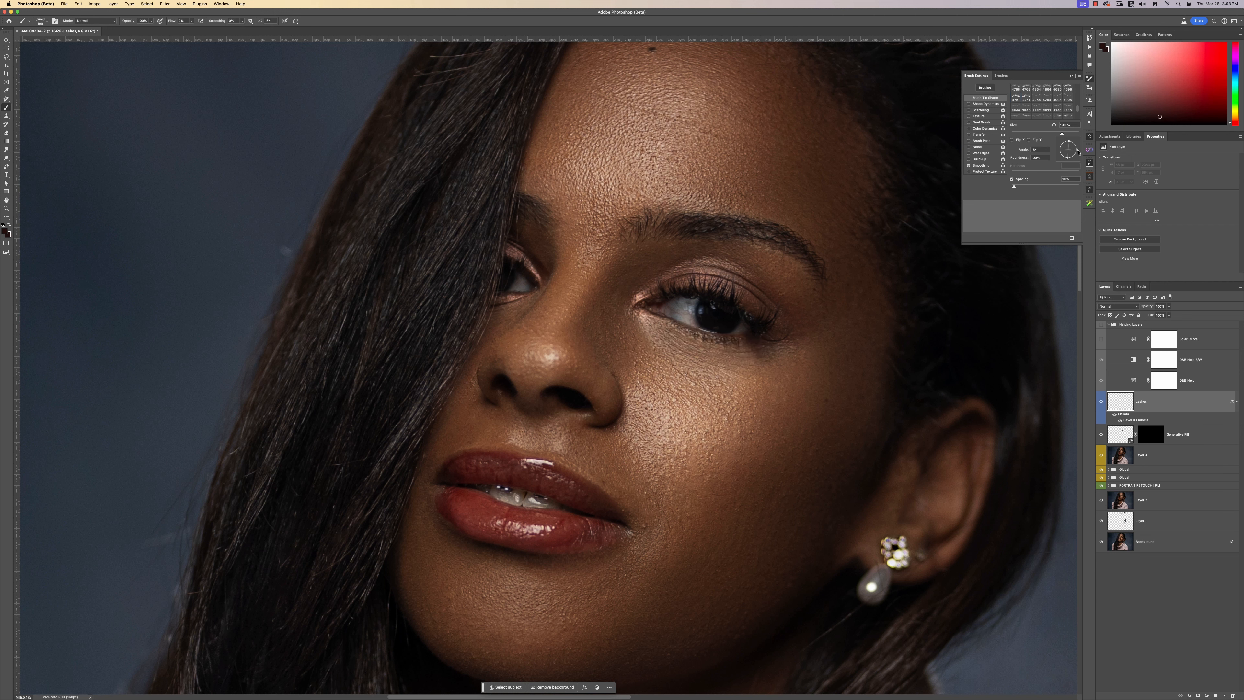
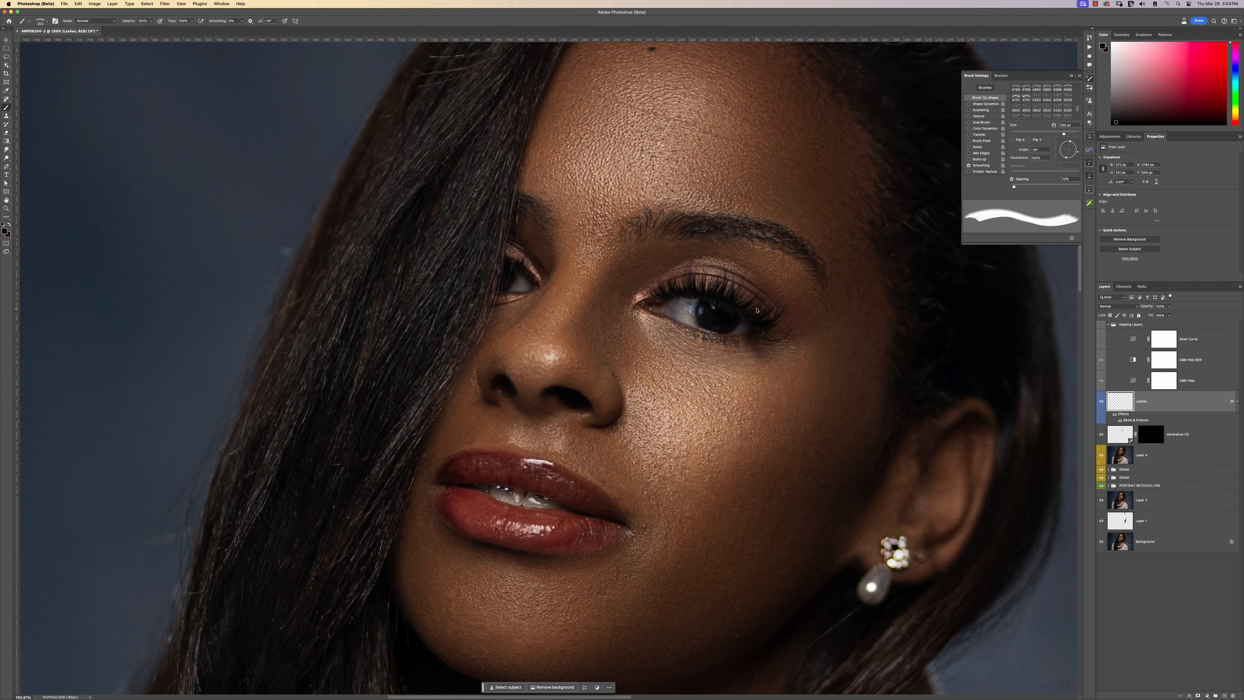
left_click_drag(758, 308, 786, 314)
- Give the Lashes layer a Color Overlay in a near-black tone sampled from the eye's natural lashes
double_click(1188, 401)
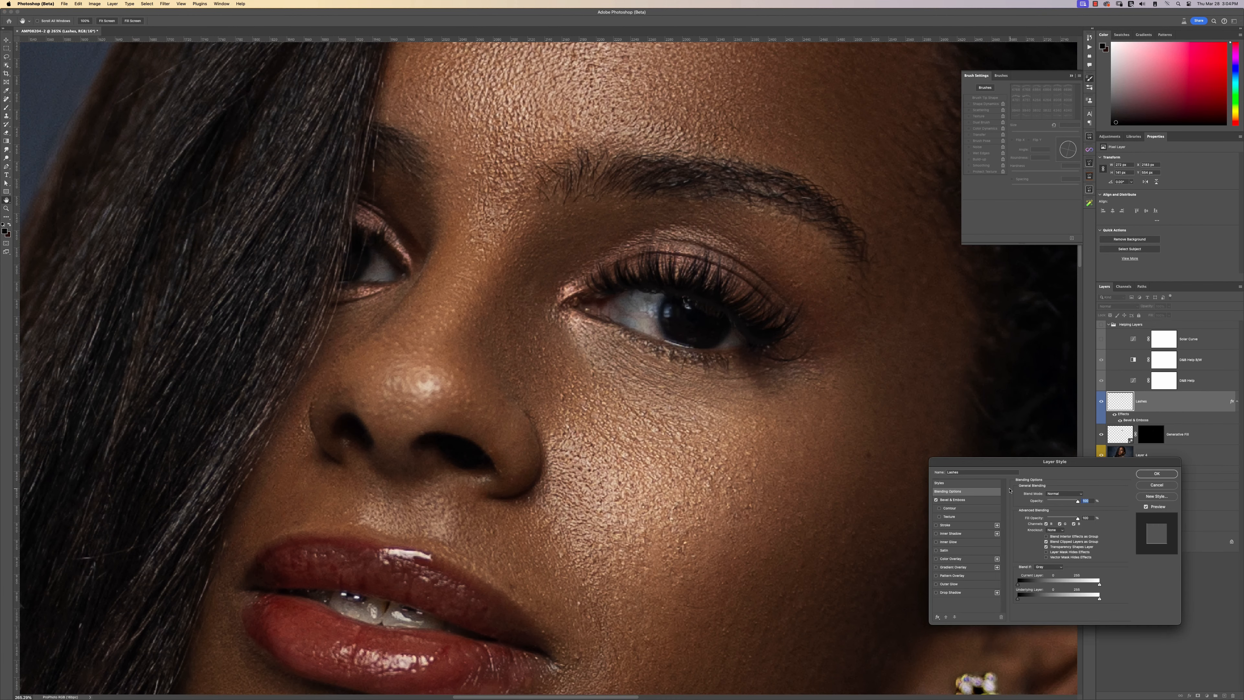
left_click(955, 558)
left_click(1081, 494)
left_click(719, 300)
left_click(711, 330)
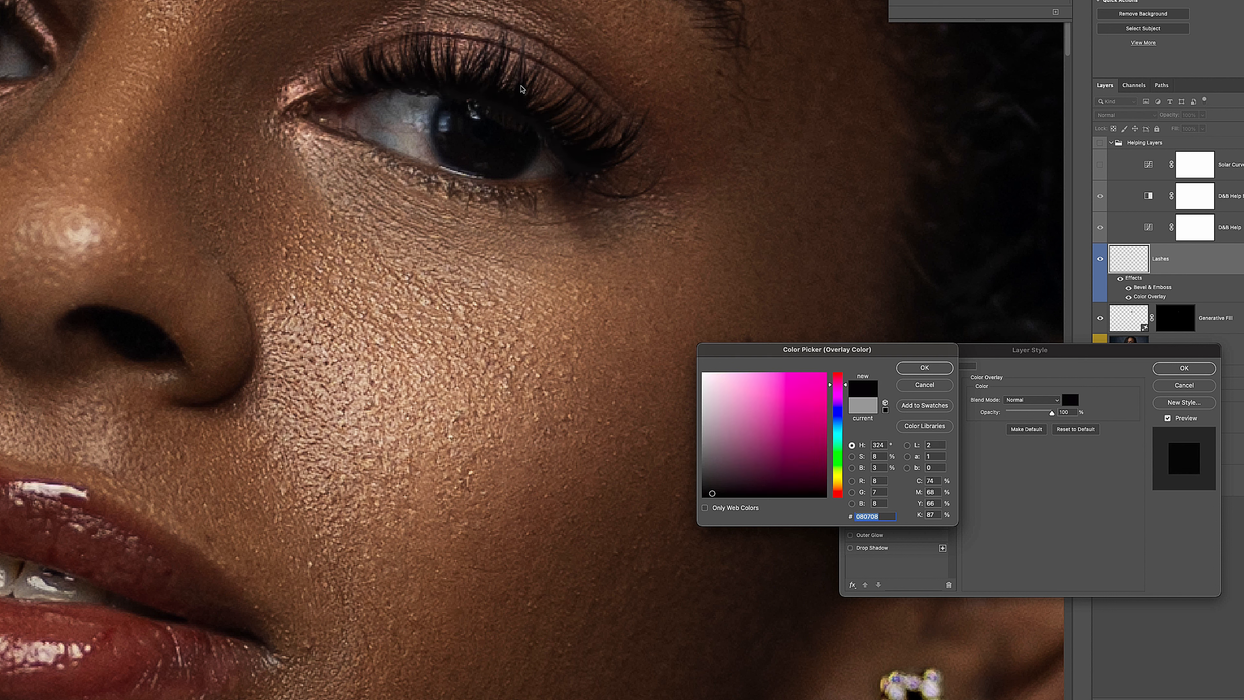
left_click(522, 90)
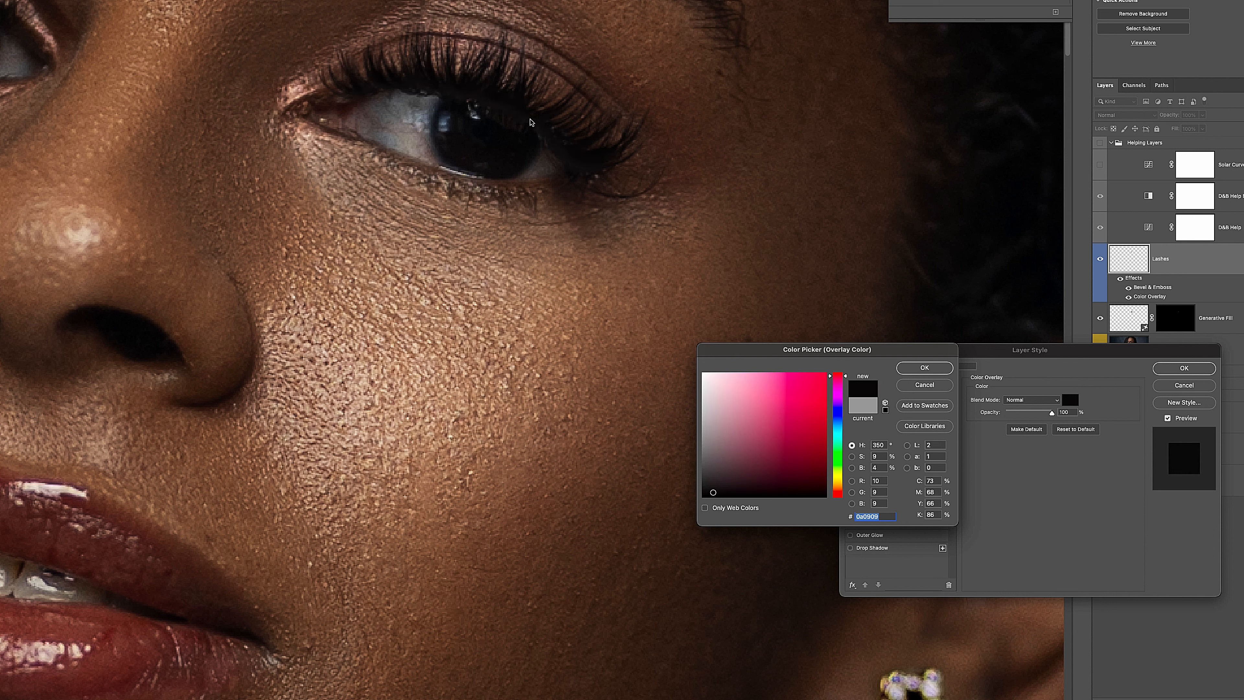
left_click(715, 495)
left_click(924, 368)
left_click(1184, 368)
- On a new layer, stamp the mirrored 4751 lash tip over the partly hidden eye, reduced in size and rotated
scroll(639, 270, "down", 3)
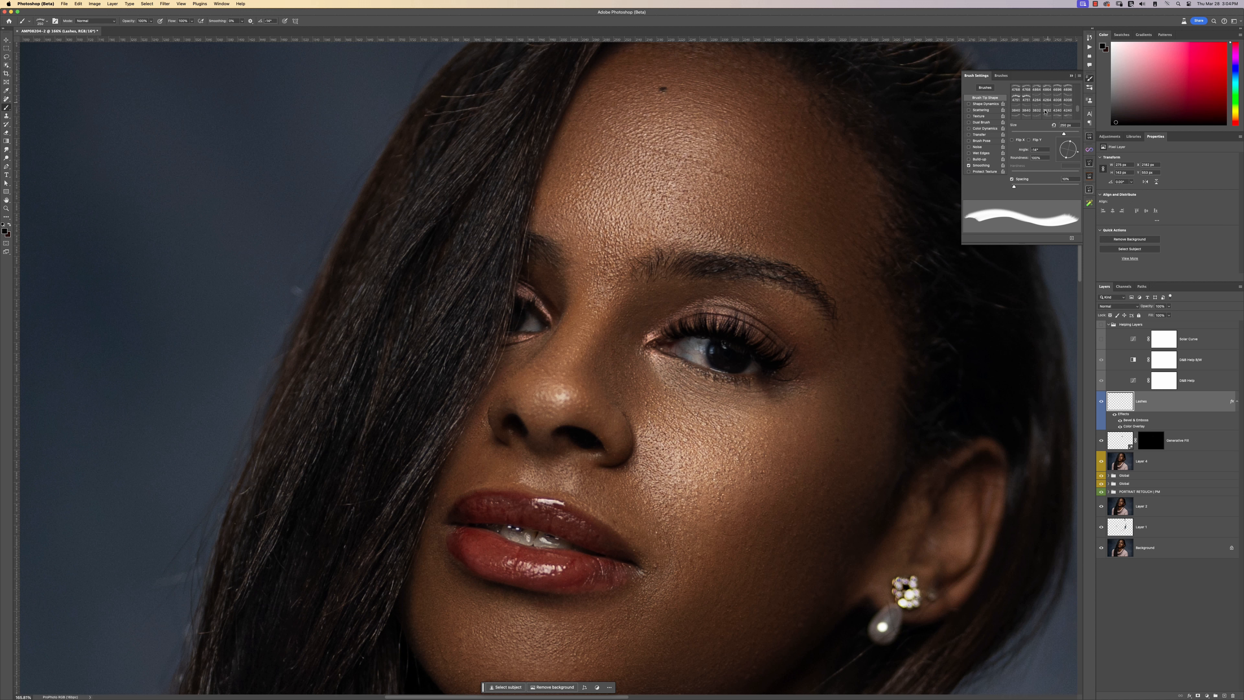
left_click(1026, 100)
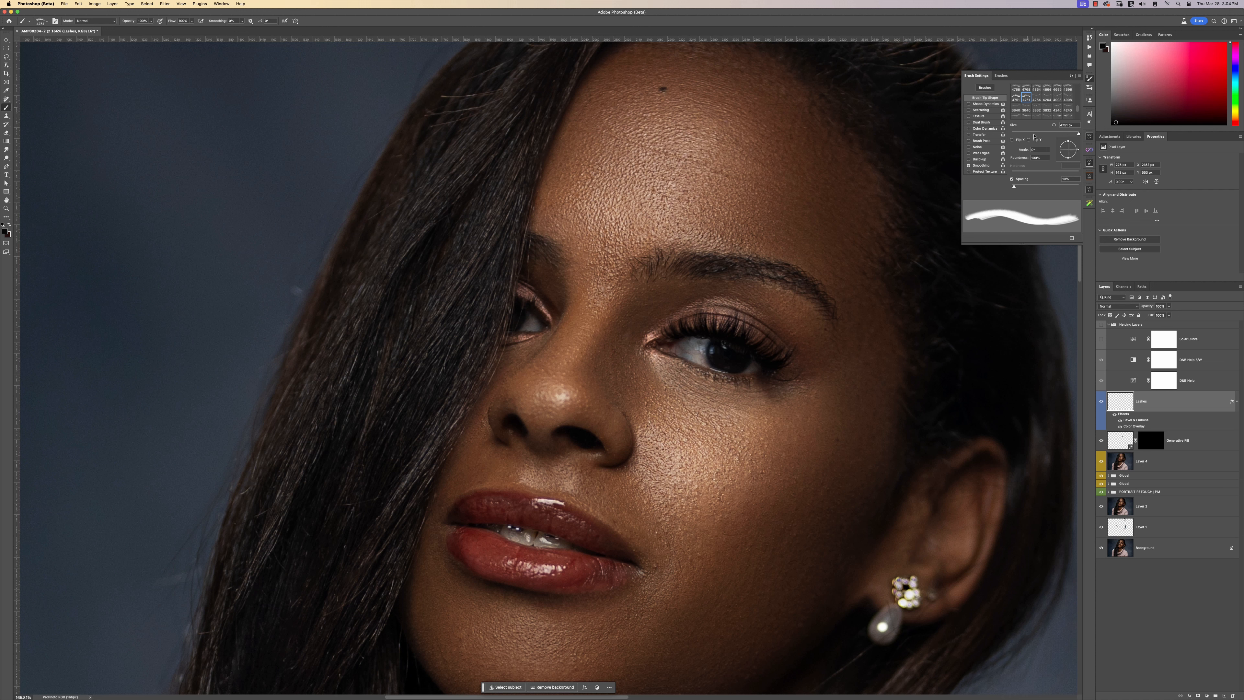
left_click(1223, 695)
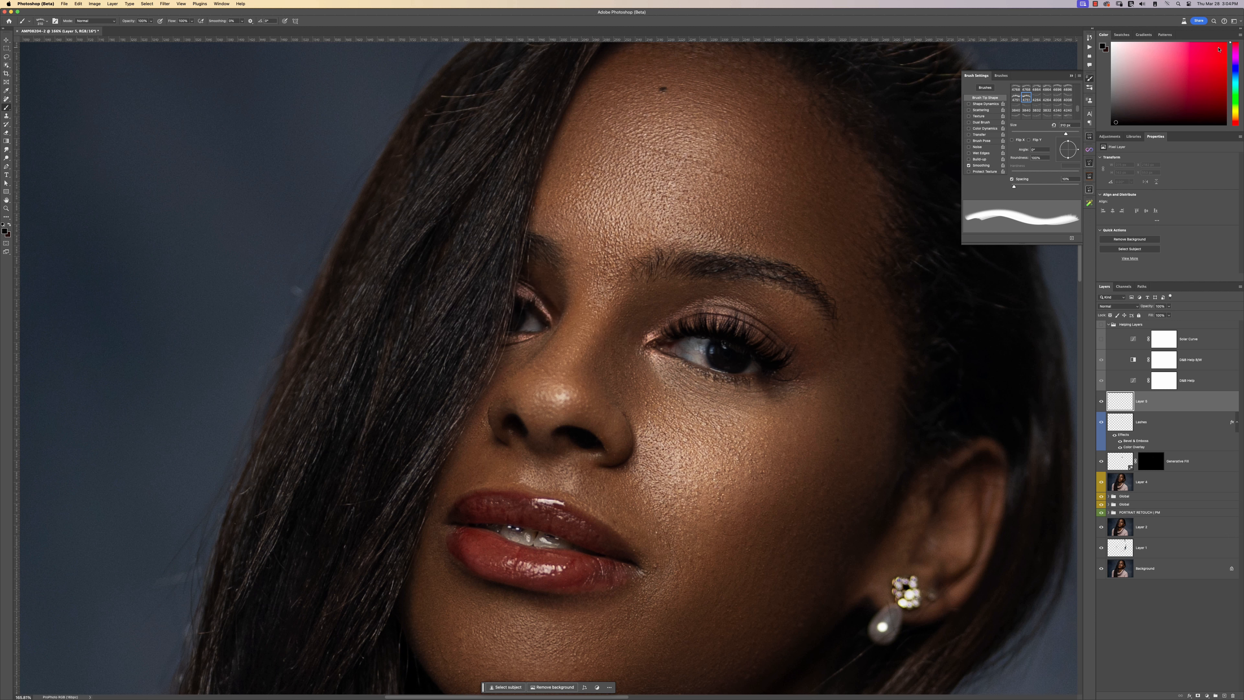
left_click(1081, 153)
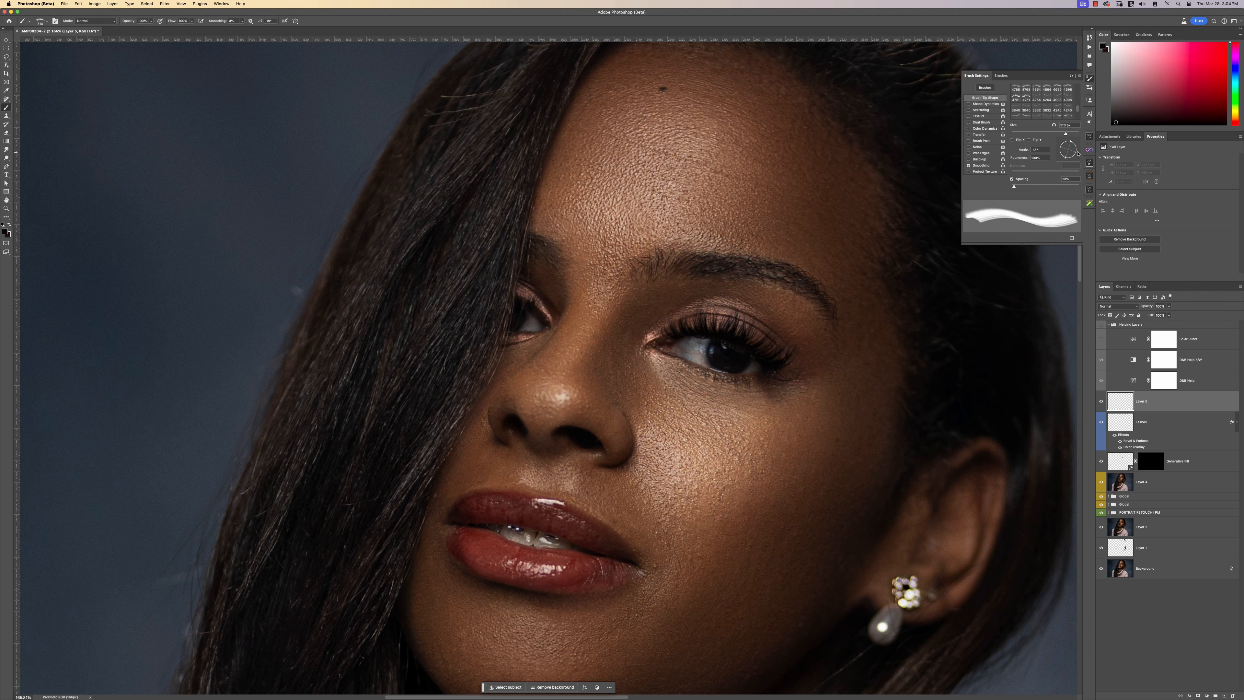
left_click(481, 260)
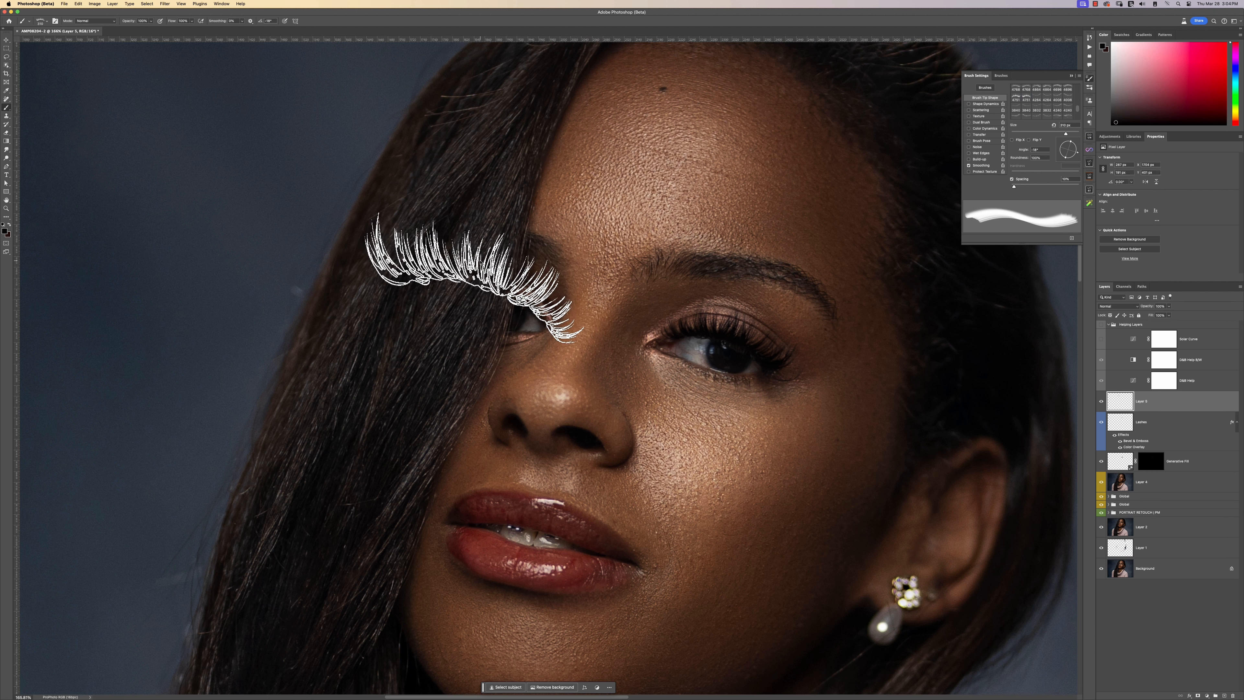
- Move the new lash stamp onto the partly hidden eye and transform it to fit the upper lid
key("v")
left_click_drag(482, 276, 489, 280)
key("super+t")
left_click_drag(410, 219, 460, 252)
left_click_drag(569, 248, 551, 268)
key("Return")
scroll(548, 265, "up", 3)
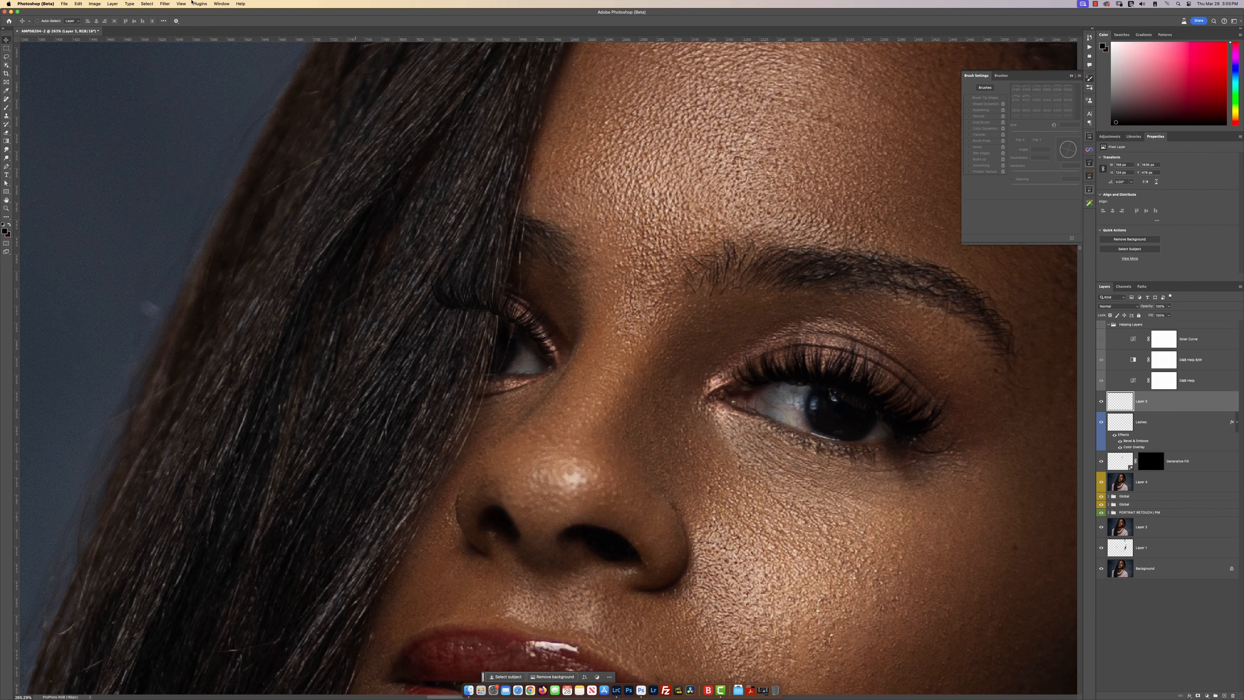
- Add a dark Color Overlay to the lash layer of the partly hidden eye
double_click(1180, 400)
left_click(950, 558)
left_click(1081, 494)
left_click_drag(862, 548, 862, 563)
key("Return")
key("Return")
- Add a layer mask to the partly hidden eye's lashes and paint out the lashes overlapping the hair
left_click_drag(525, 358, 539, 323)
left_click(1197, 695)
key("b")
left_click_drag(622, 388, 604, 389)
key("x")
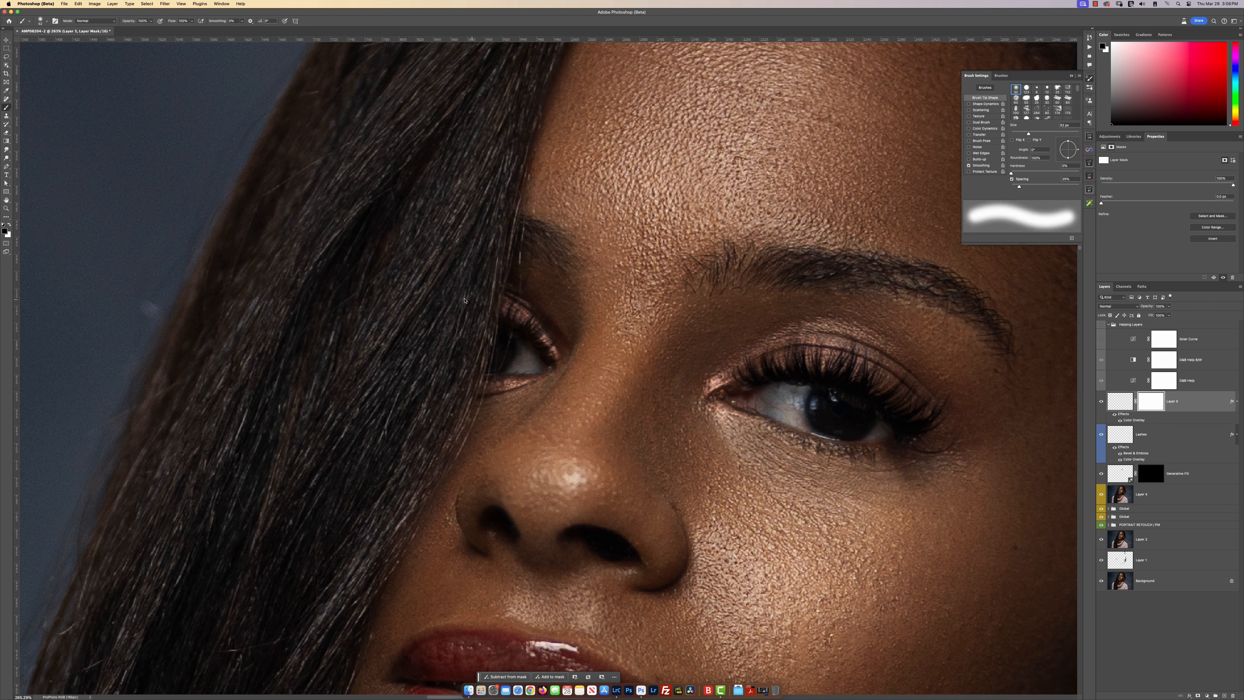
scroll(659, 428, "right", 3)
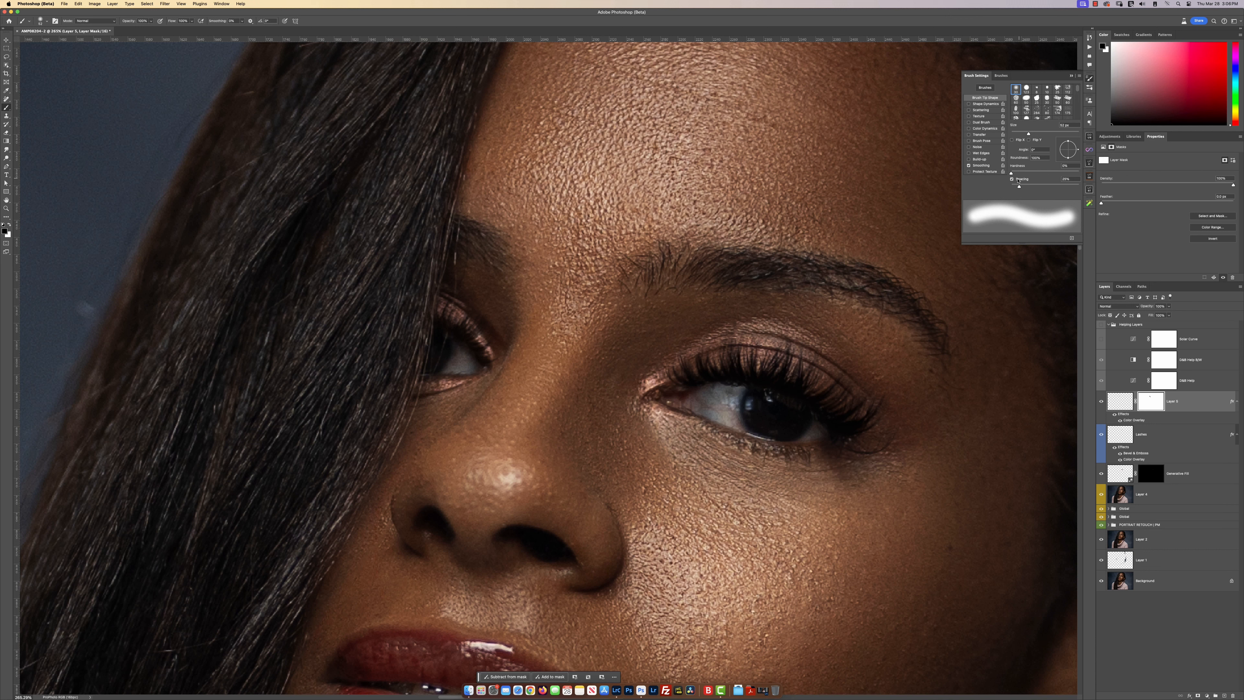
- Add a new layer and find a lower-lash brush tip for the uncovered eye's lower lid
left_click(1224, 694)
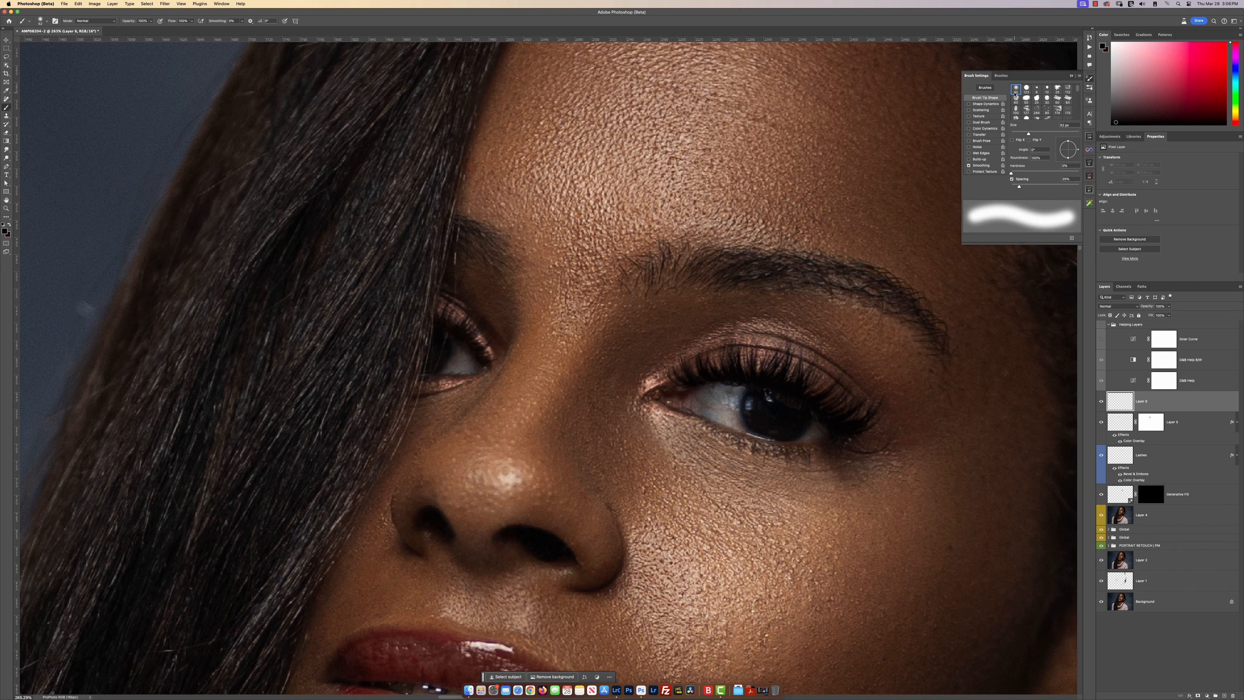
scroll(1016, 95, "down", 10)
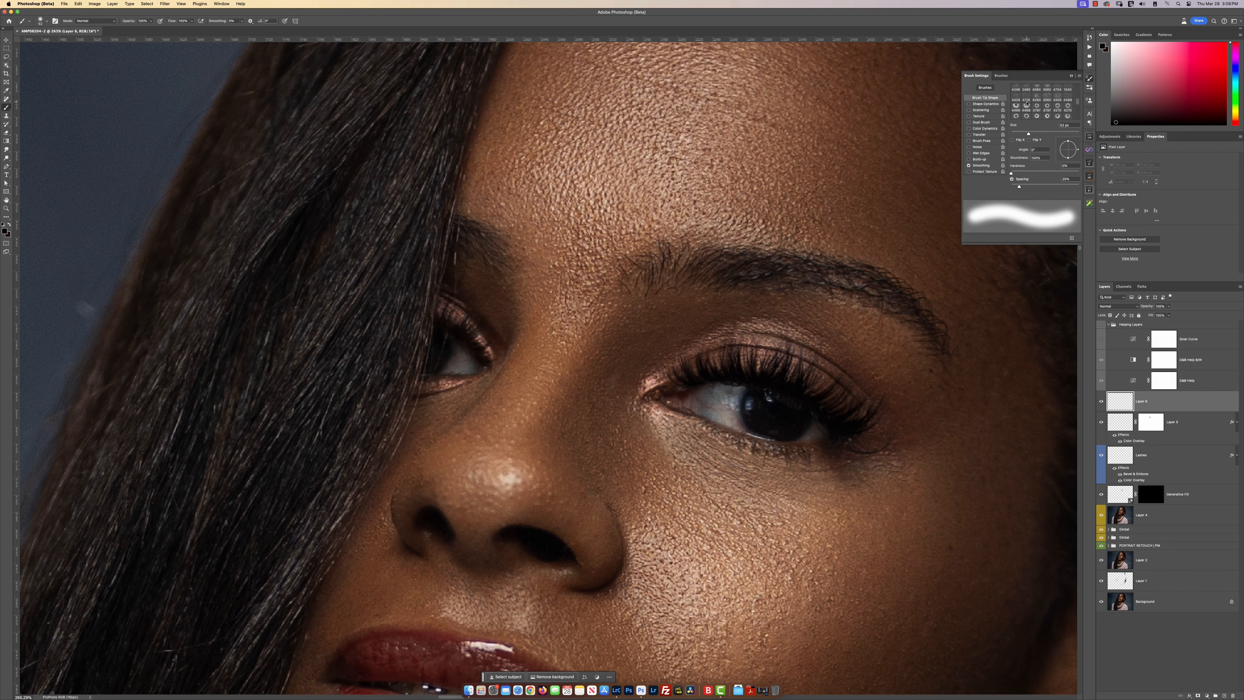
scroll(1026, 103, "down", 5)
scroll(1027, 104, "up", 1)
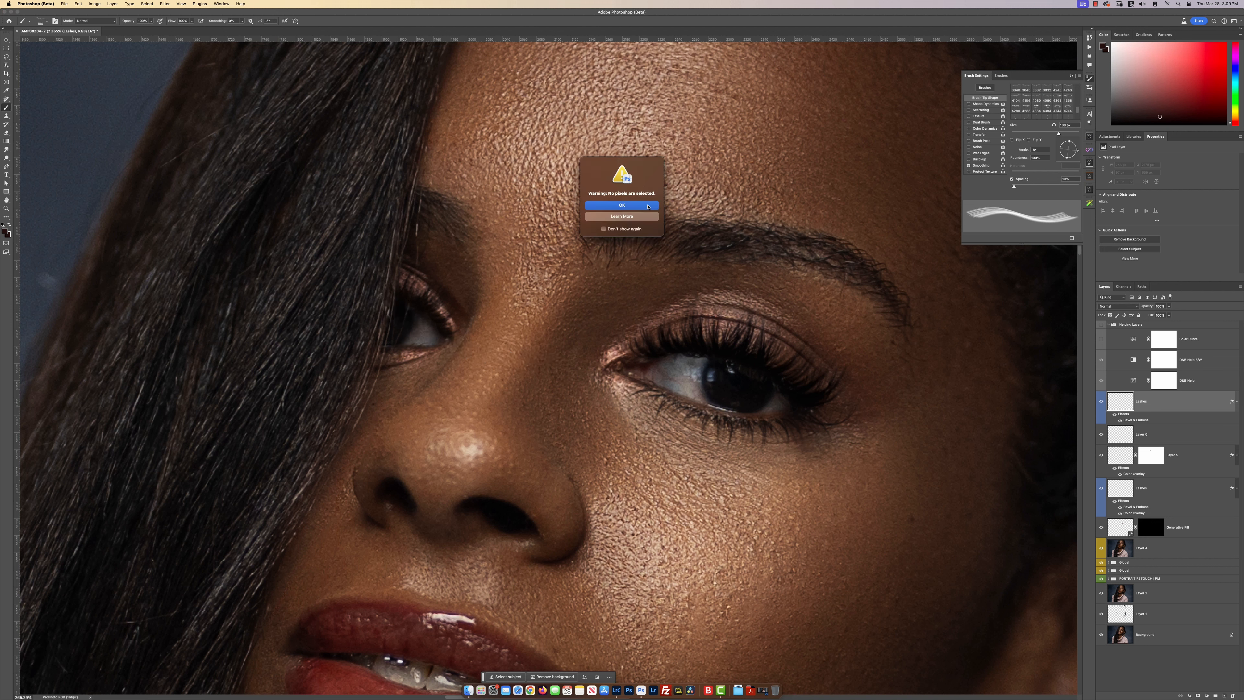
left_click(647, 206)
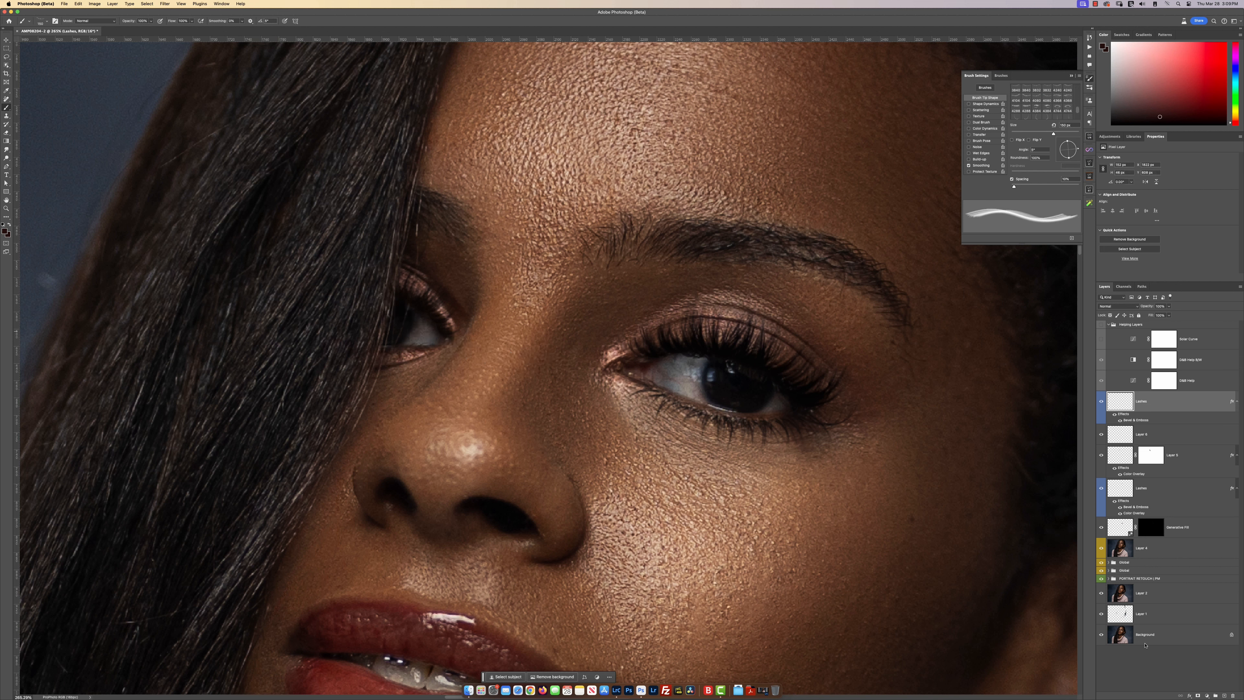
- Add a layer mask to the lower Lashes layer and choose a soft round brush for painting on it
left_click(1197, 695)
right_click(762, 440)
double_click(802, 519)
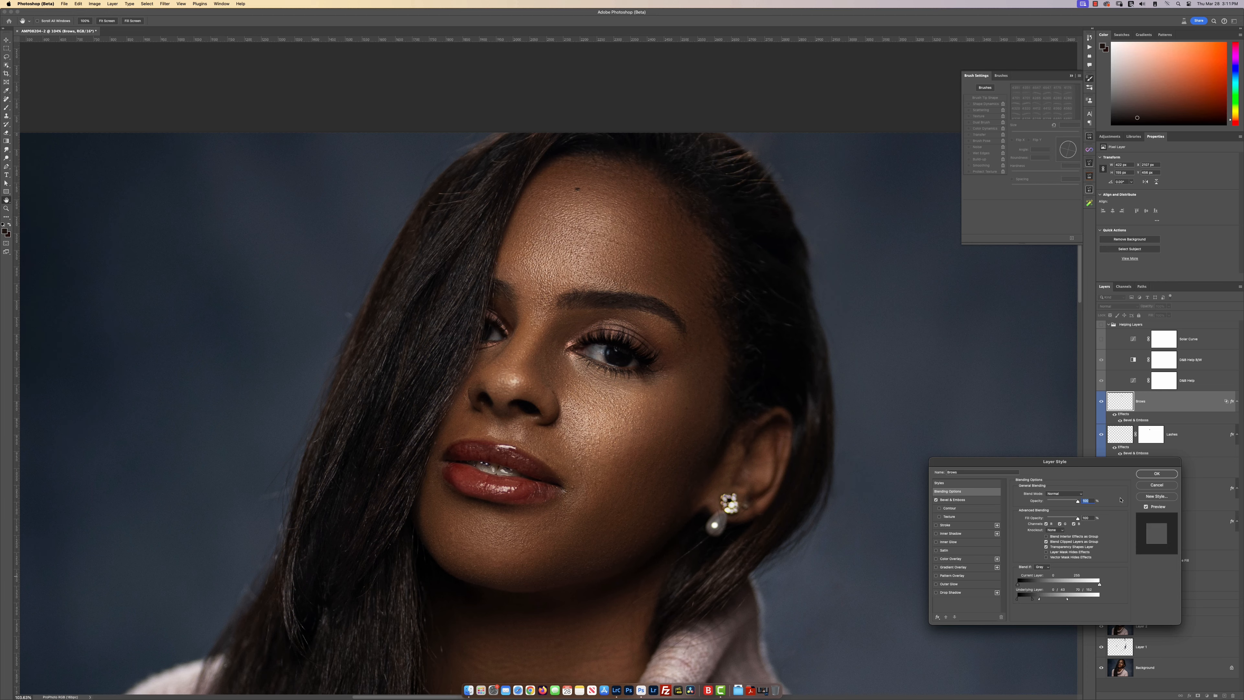
- Close the Brows layer's style settings and delete that layer
key("Return")
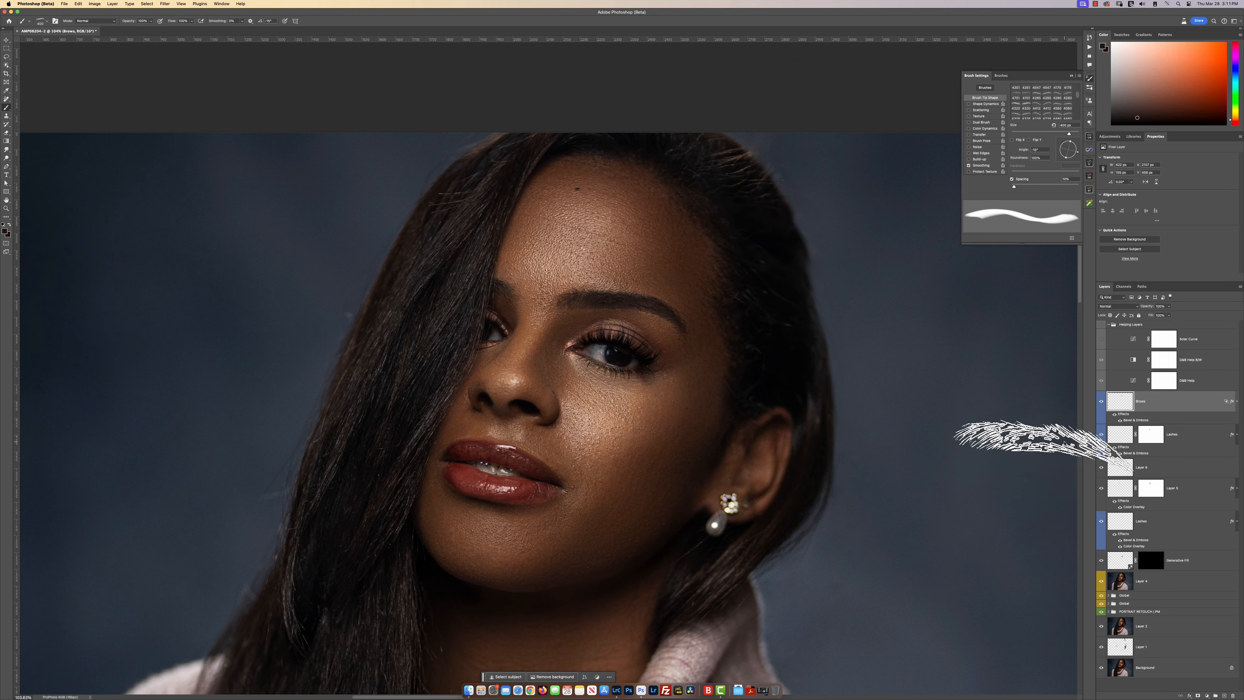
scroll(732, 465, "up", 3)
left_click(1231, 695)
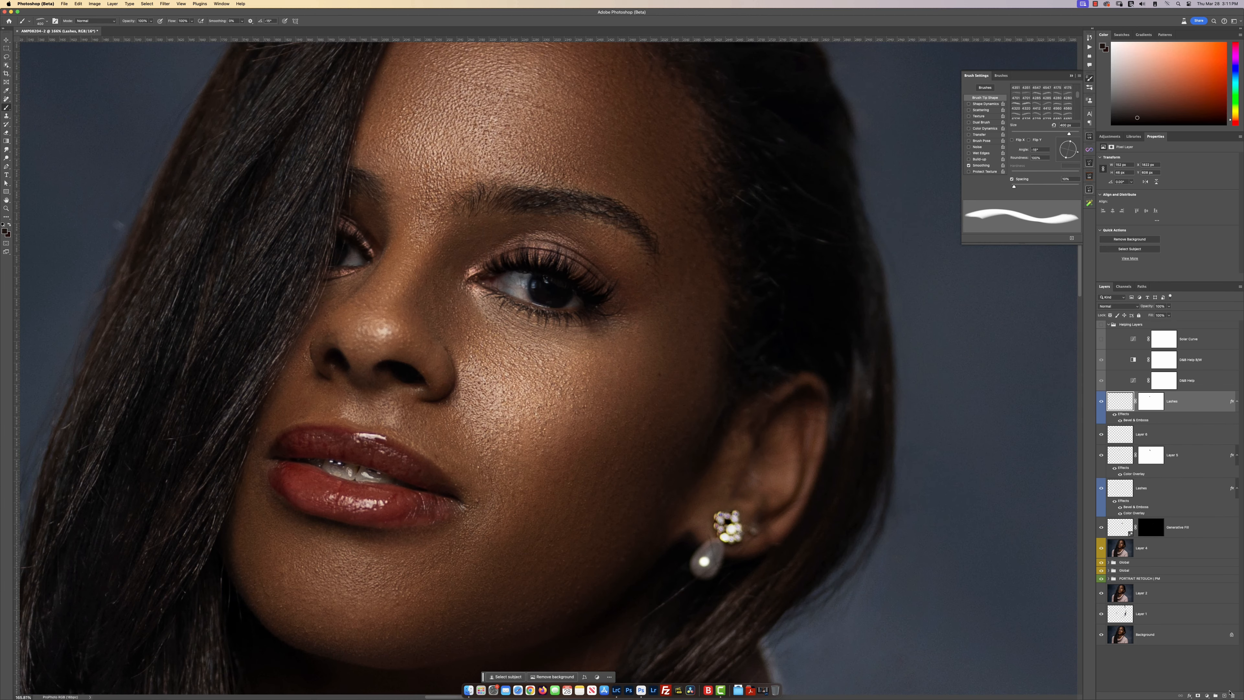
- On a new layer, stamp an eyebrow brush tip over the brow above the uncovered eye, scaled and rotated to match
left_click(1224, 695)
left_click(1027, 113)
left_click_drag(1077, 134, 1069, 135)
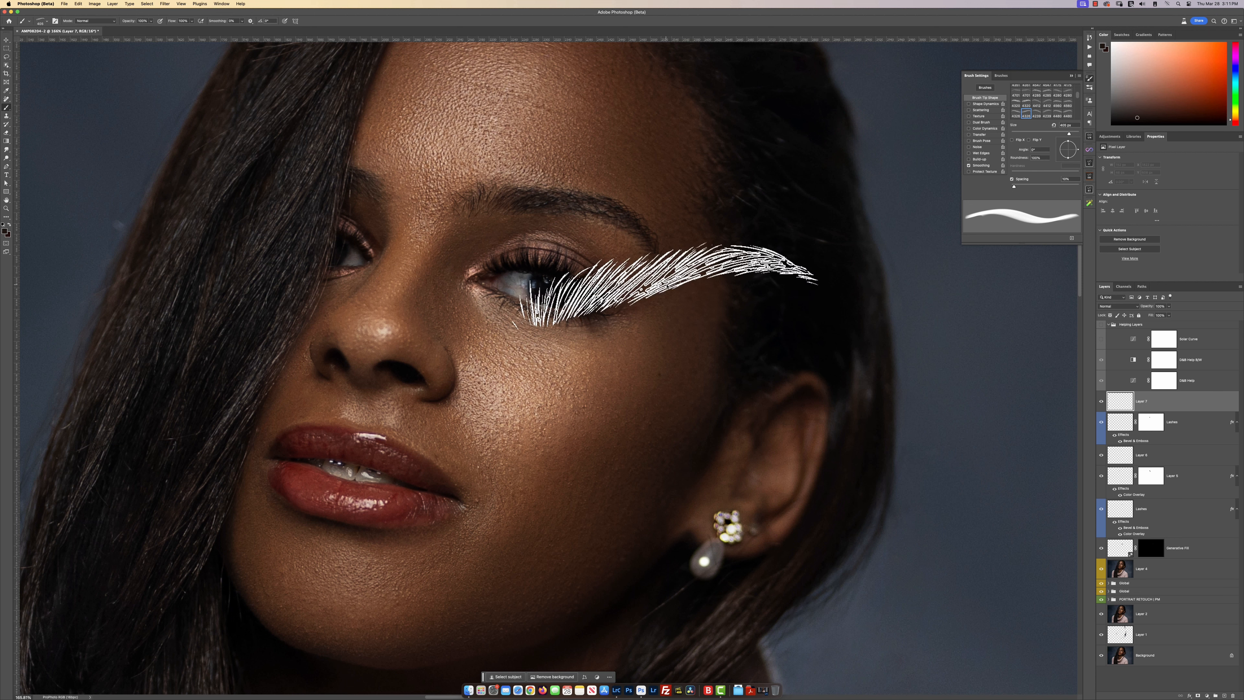
key("shift+Right")
key("Right")
key("Right")
key("Right")
key("Right")
key("Right")
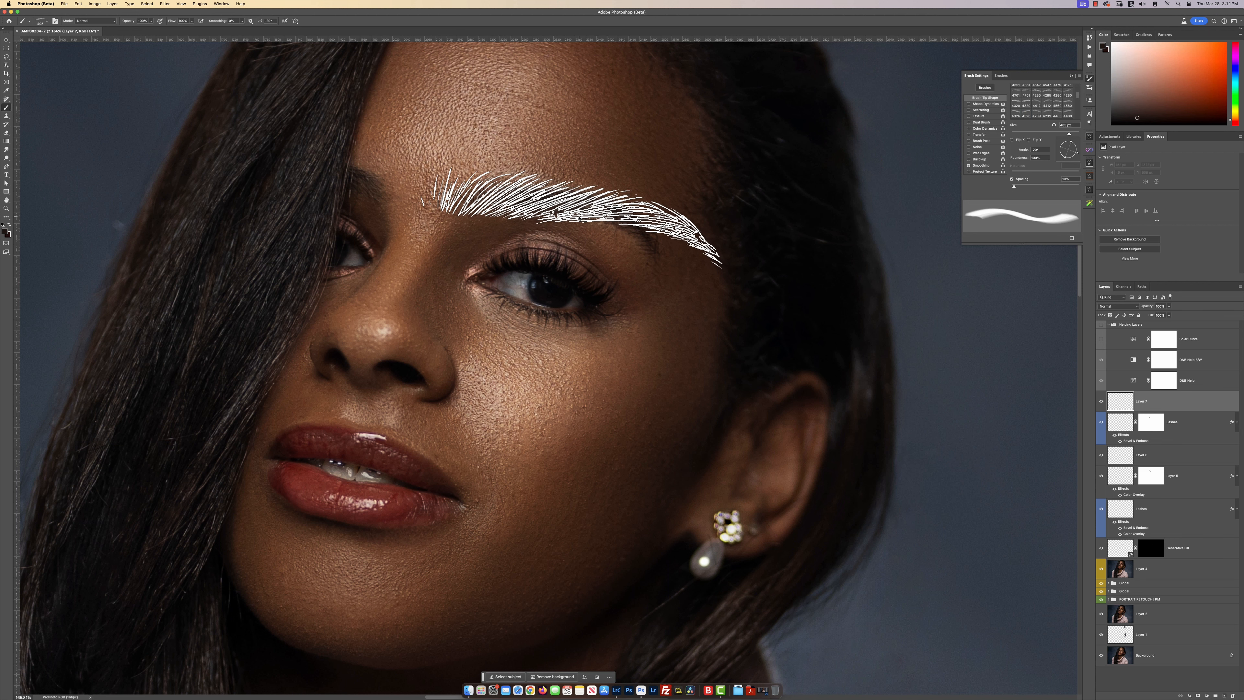
left_click(580, 218)
- Warp the stamped eyebrow to follow the natural brow's arch and tail, and check it on the full face
key("super+t")
left_click(298, 21)
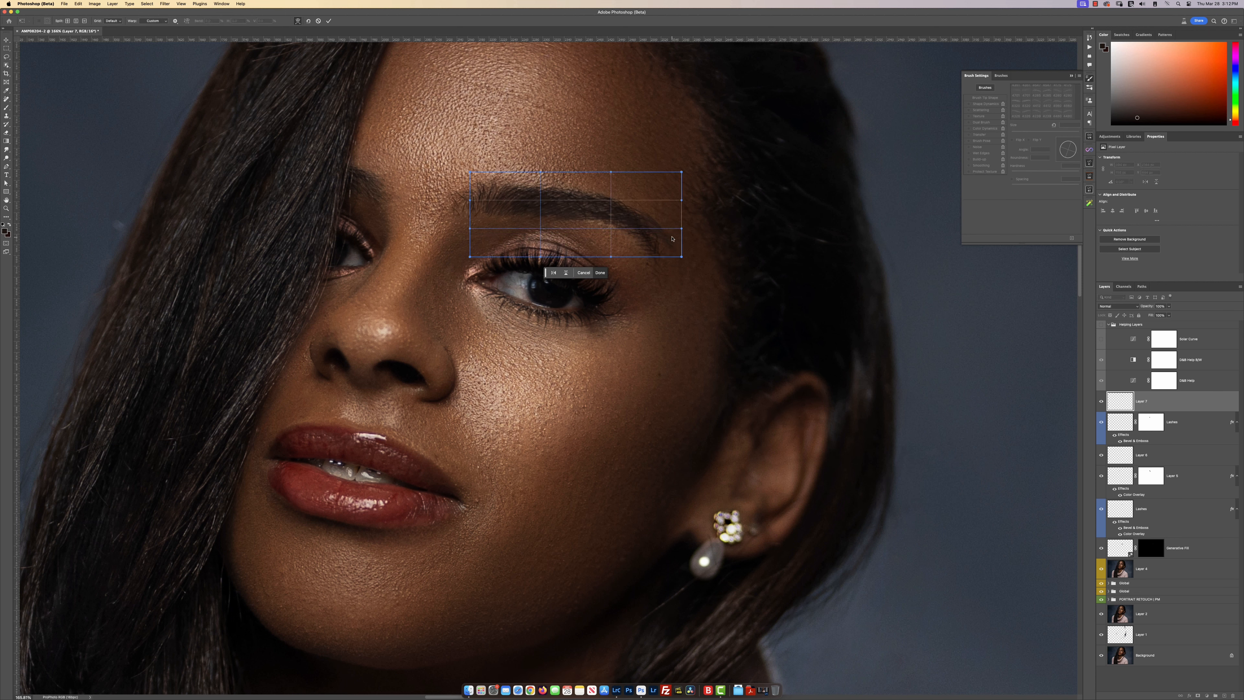
left_click_drag(680, 256, 676, 261)
left_click_drag(541, 214, 528, 211)
left_click_drag(470, 171, 436, 178)
left_click_drag(509, 229, 548, 223)
left_click_drag(647, 235, 668, 248)
key("Return")
scroll(659, 410, "down", 5)
scroll(659, 410, "up", 3)
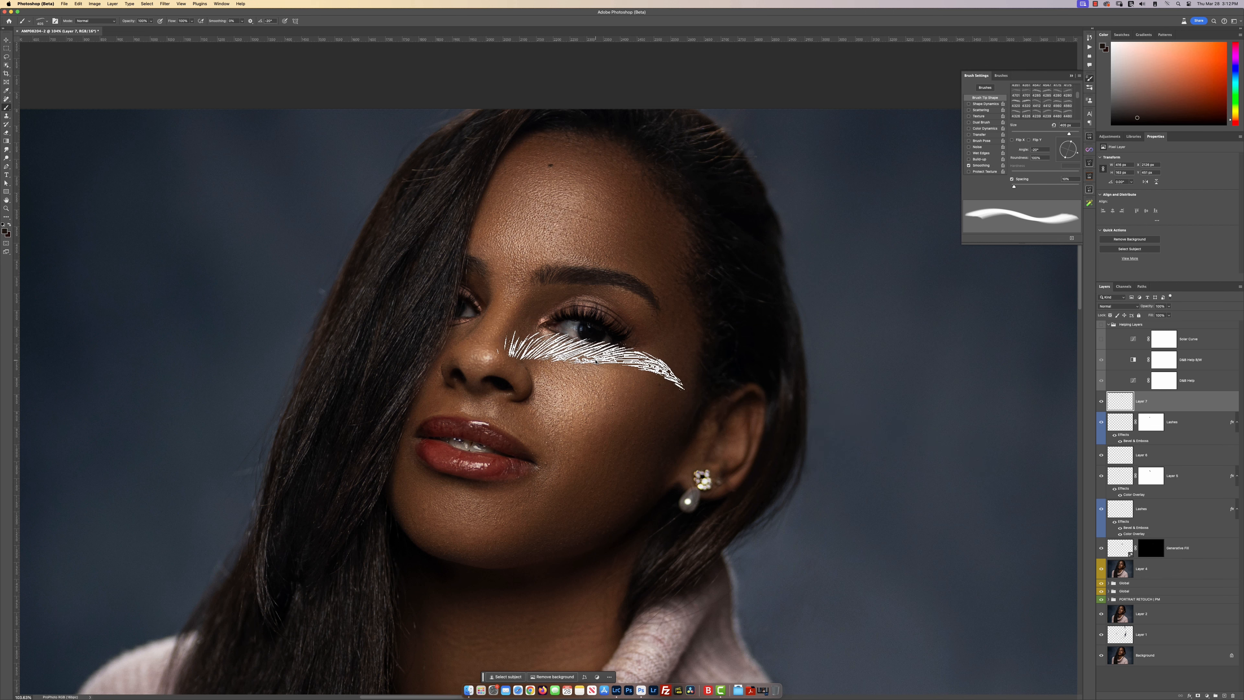
scroll(616, 410, "up", 3)
scroll(616, 409, "down", 3)
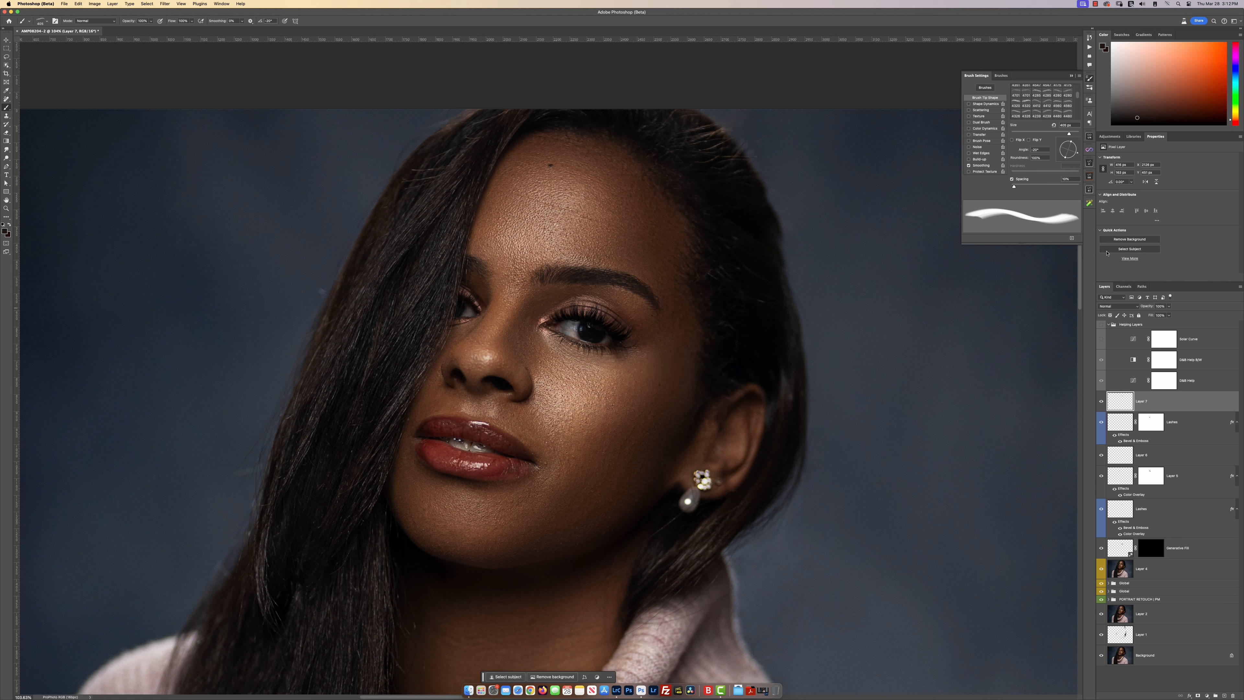
- Add the plug-in's Lips color group and paint its mask over both lips with a Soft Round brush
left_click(1089, 204)
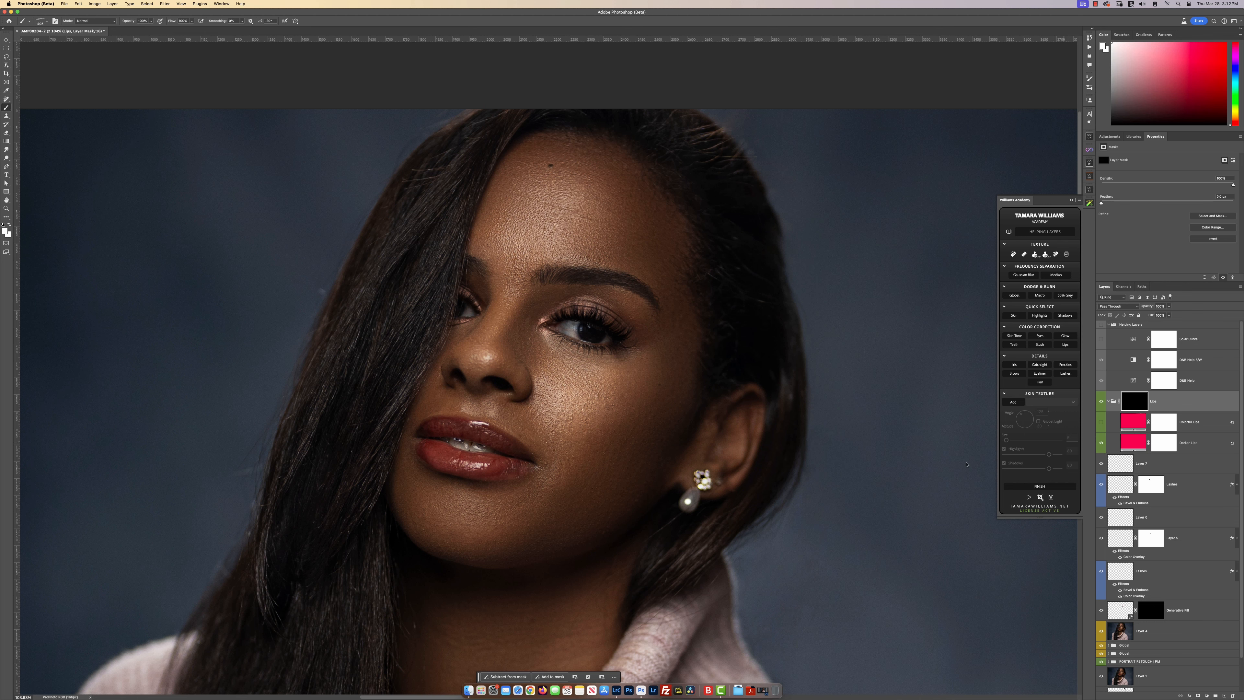
left_click_drag(518, 417, 660, 403)
right_click(661, 402)
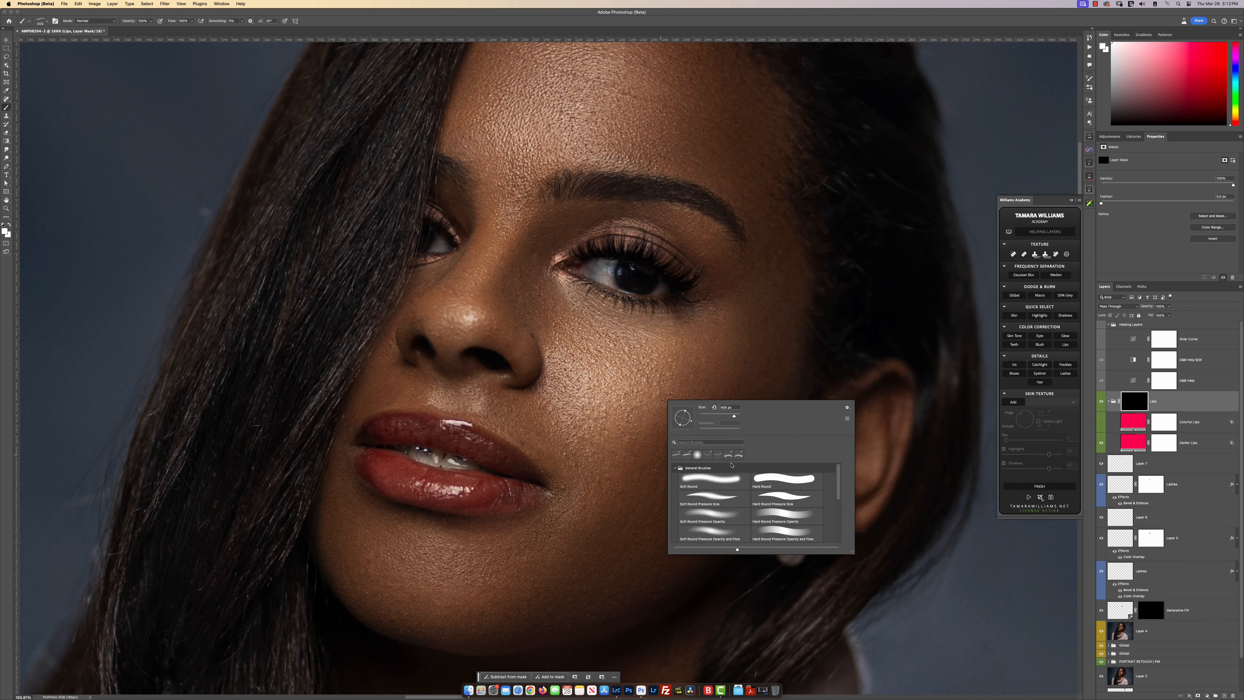
left_click(716, 477)
left_click_drag(570, 417, 480, 412)
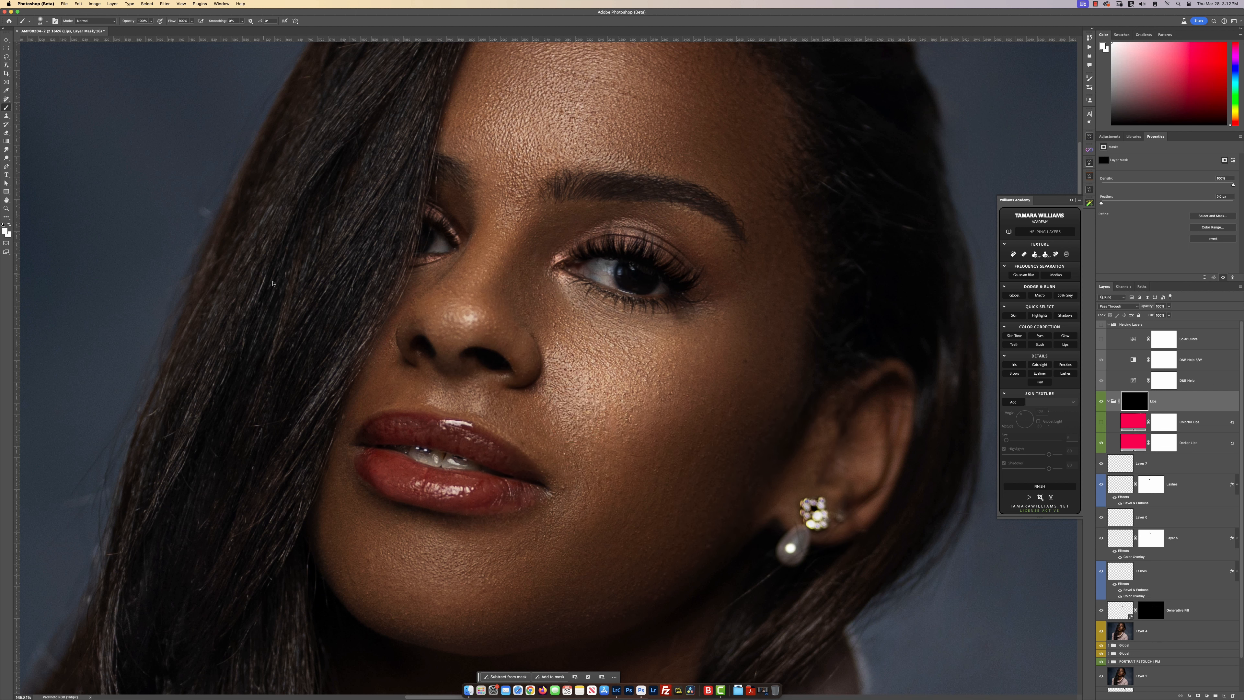
mouse_move(478, 480)
left_mouse_down()
mouse_move(507, 497)
mouse_move(469, 505)
mouse_move(535, 493)
mouse_move(446, 483)
mouse_move(463, 497)
mouse_move(451, 500)
mouse_move(473, 502)
mouse_move(413, 492)
mouse_move(366, 471)
mouse_move(362, 452)
mouse_move(435, 483)
left_mouse_up()
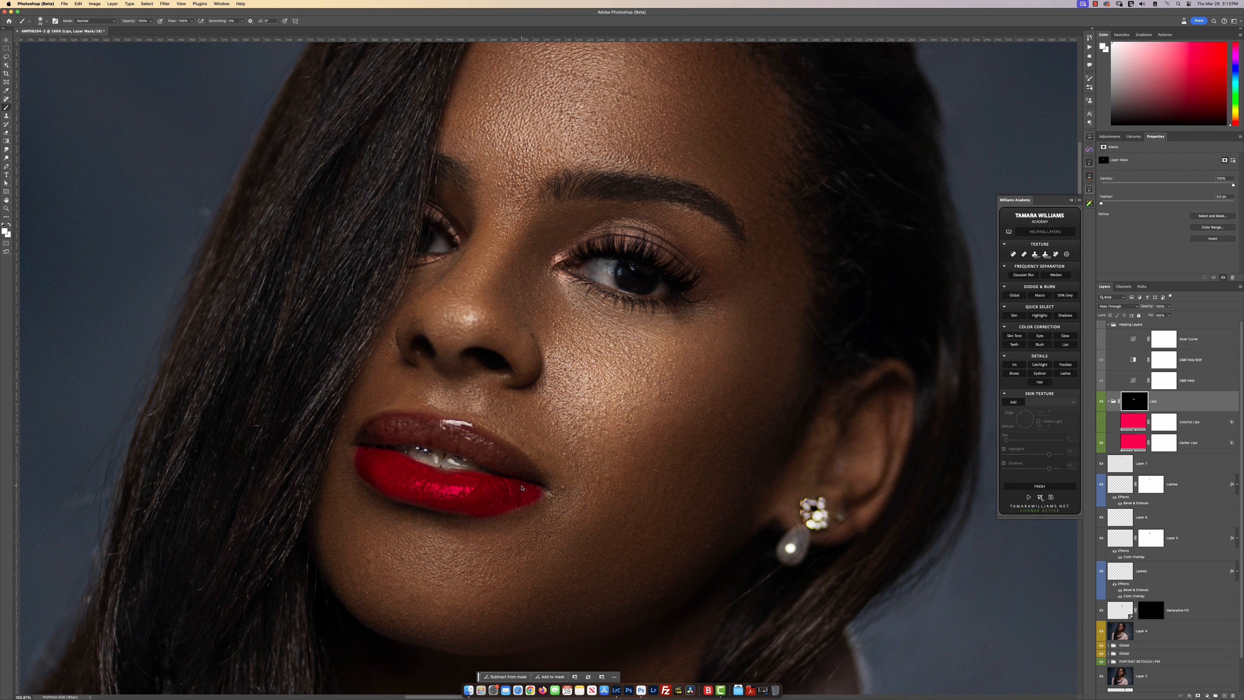
mouse_move(521, 488)
left_mouse_down()
mouse_move(513, 465)
mouse_move(544, 495)
mouse_move(466, 436)
mouse_move(520, 453)
mouse_move(468, 433)
mouse_move(443, 427)
mouse_move(458, 443)
mouse_move(374, 436)
mouse_move(398, 417)
mouse_move(445, 429)
mouse_move(355, 444)
left_mouse_up()
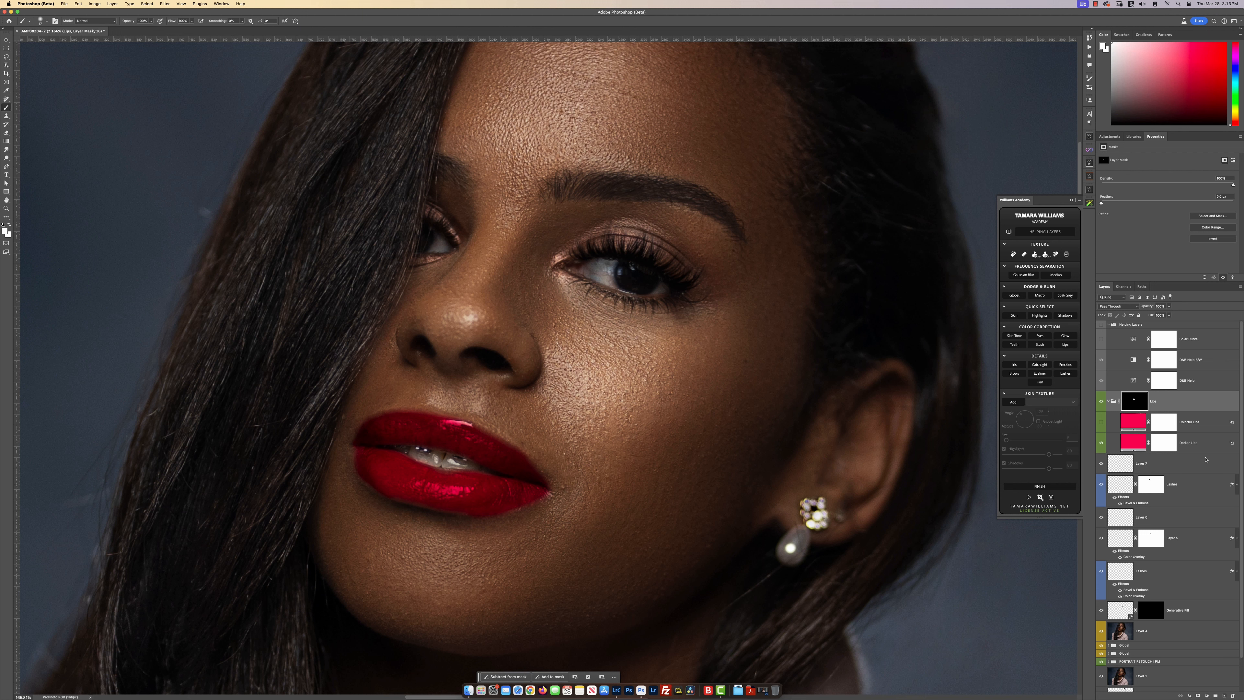
- In the Darker Lips layer's blending options, split the underlying layer's highlight limit and lower both halves to bring back the lip shine
double_click(1230, 444)
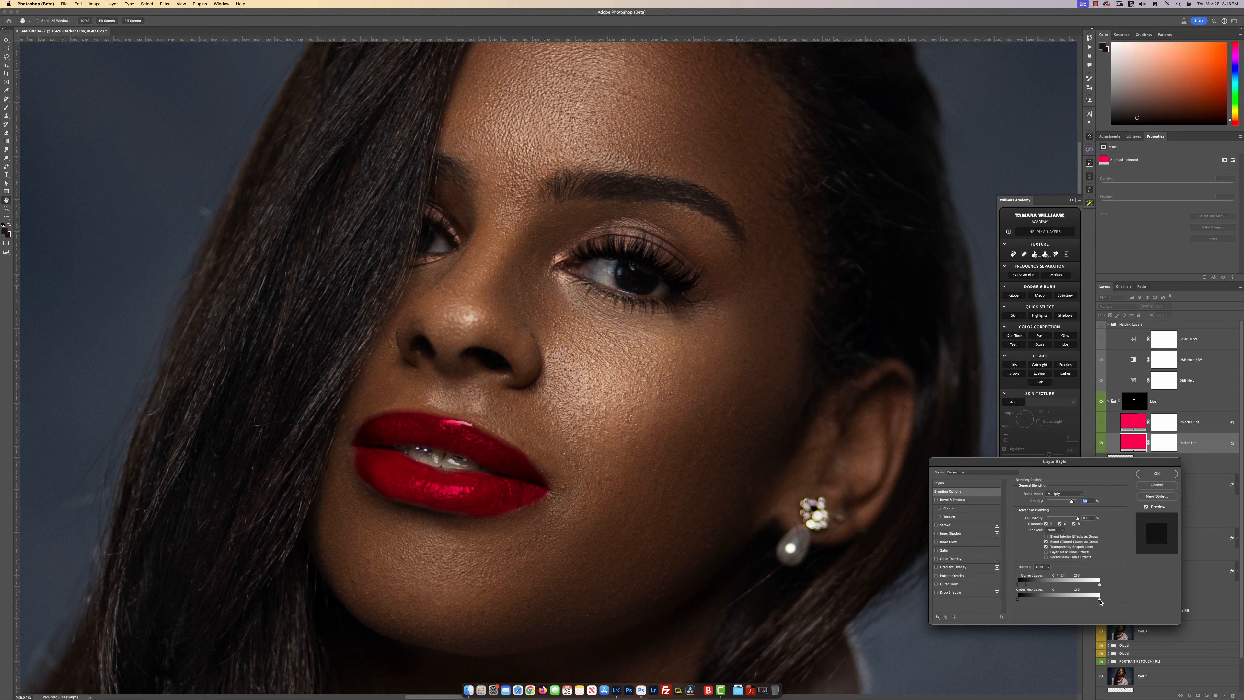
left_click_drag(1083, 602, 1052, 598)
left_click_drag(1030, 598, 1021, 596)
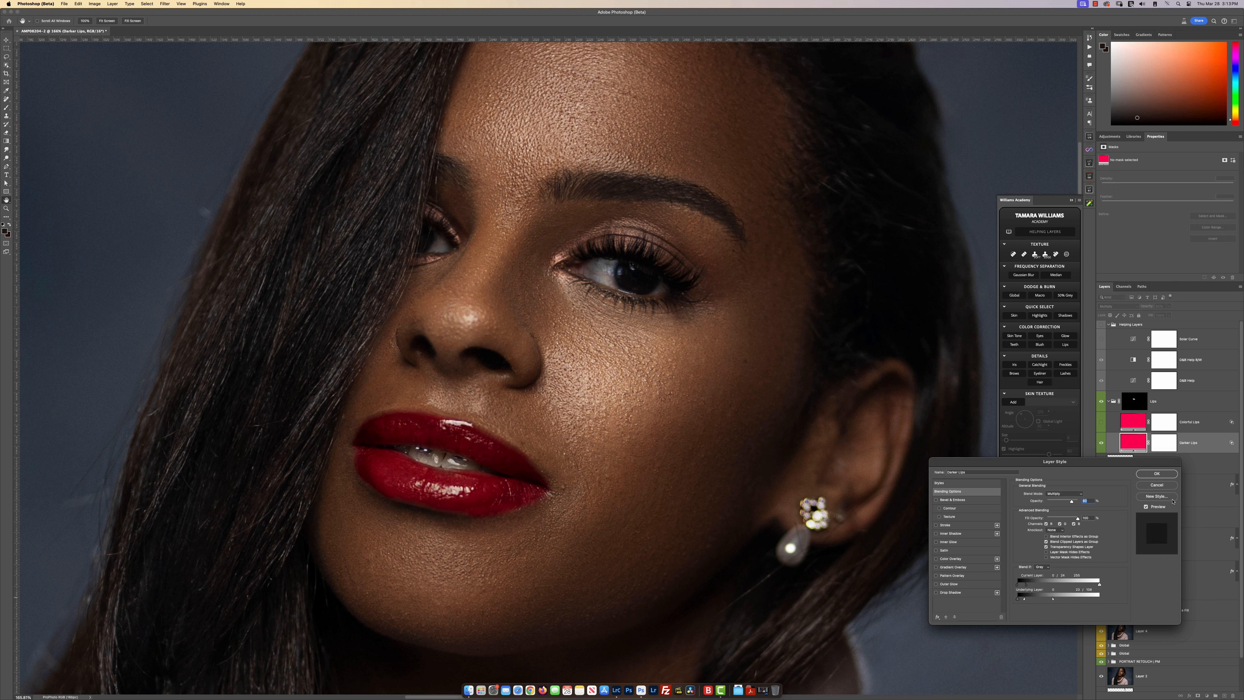
left_click(1164, 474)
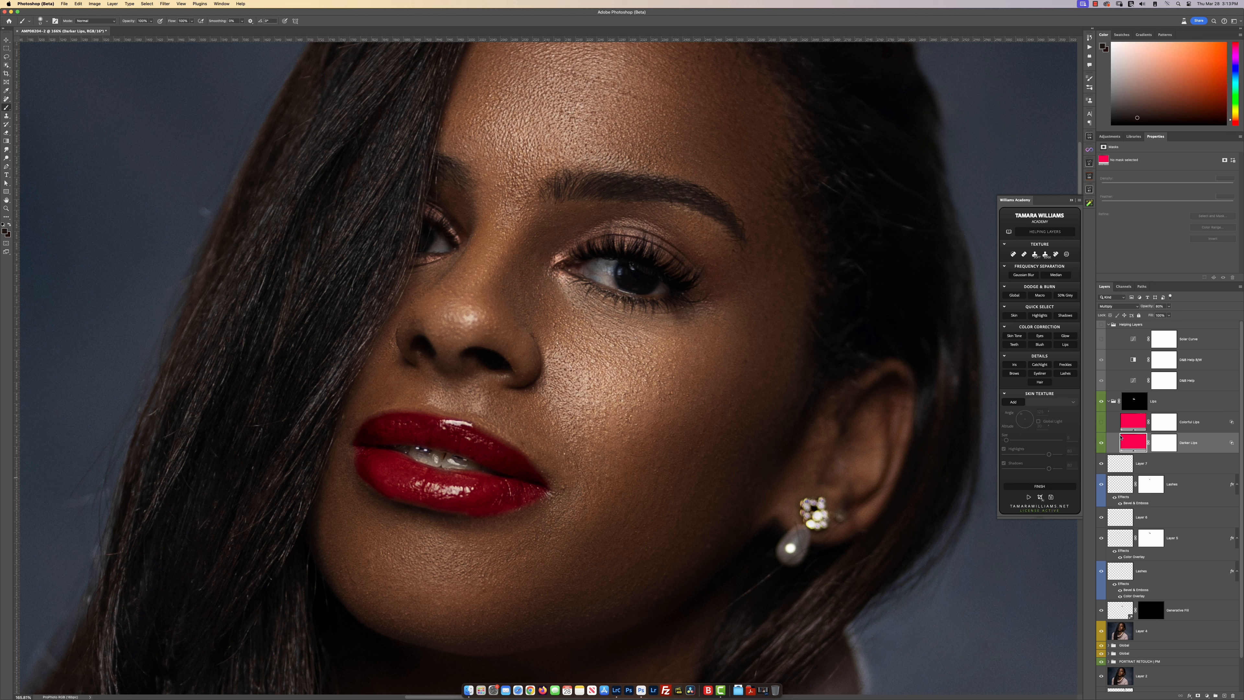
- Change the Darker Lips fill color to a muted brownish red
double_click(1135, 442)
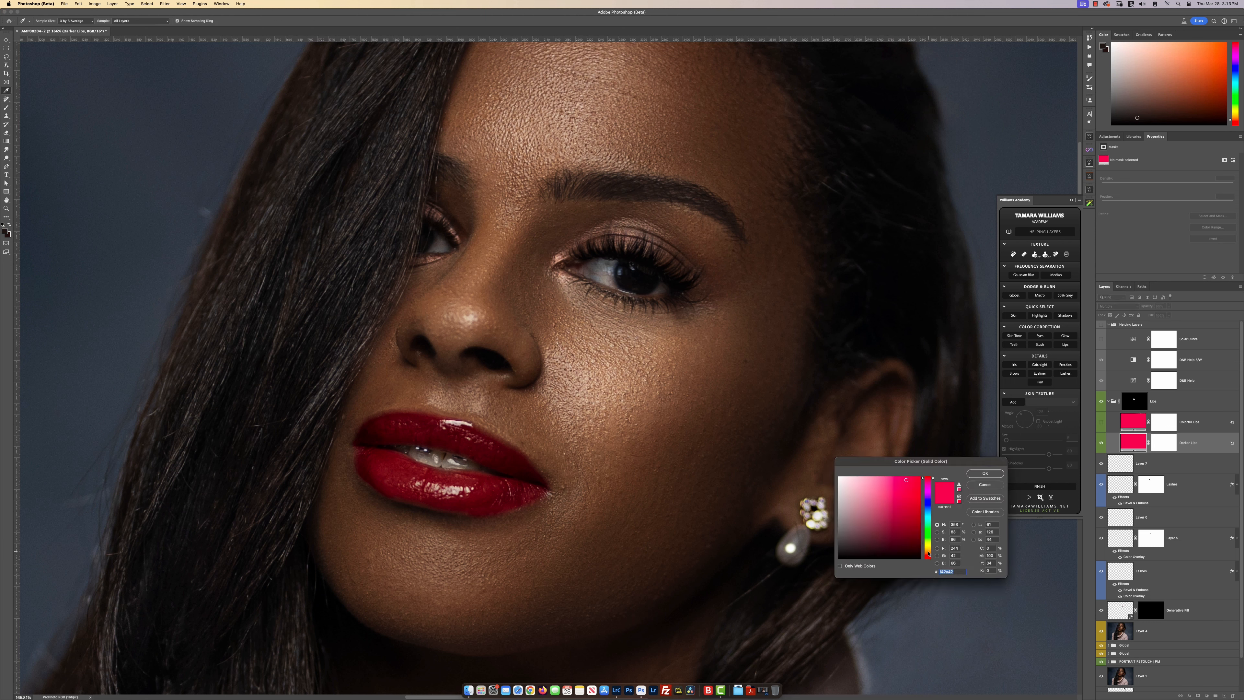
left_click(928, 554)
left_click(903, 527)
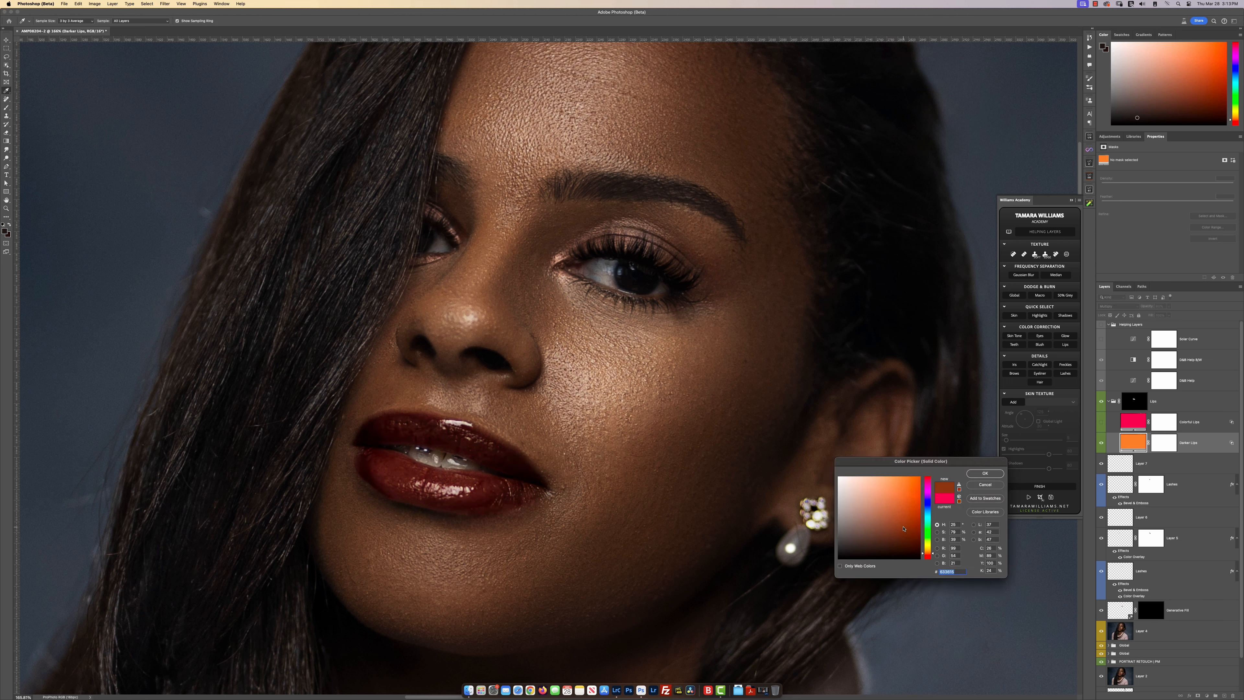
left_click_drag(933, 554, 878, 538)
left_click(972, 474)
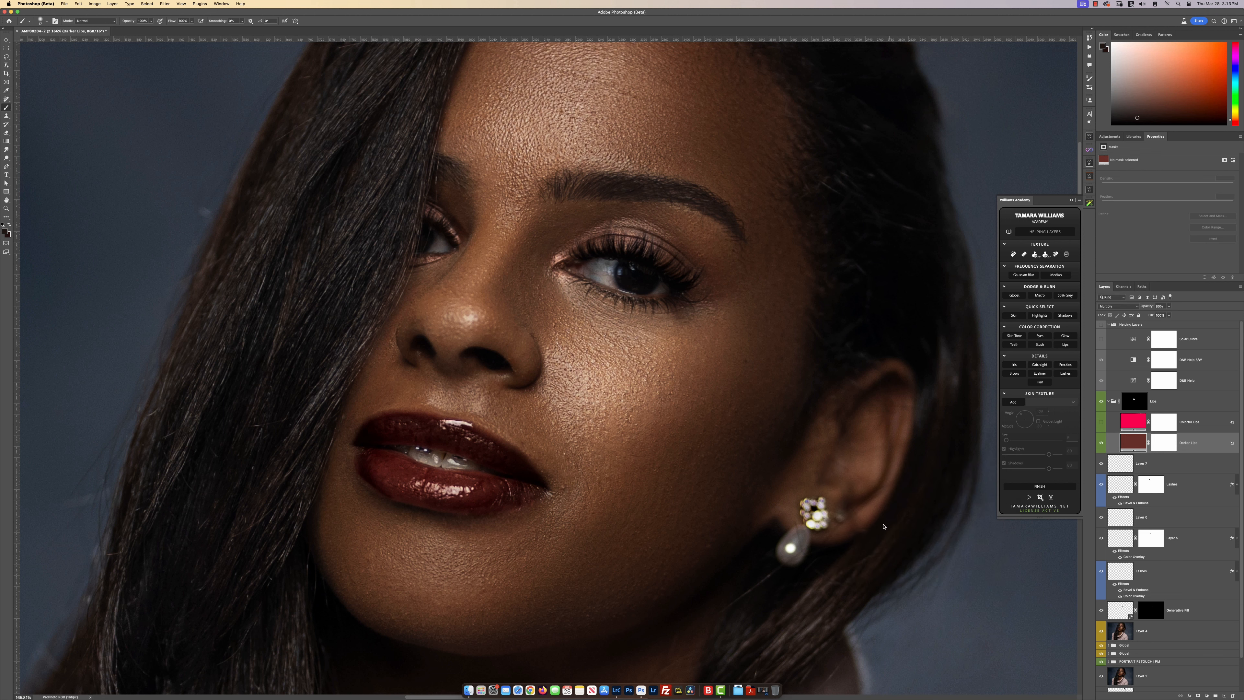
scroll(986, 485, "up", 1)
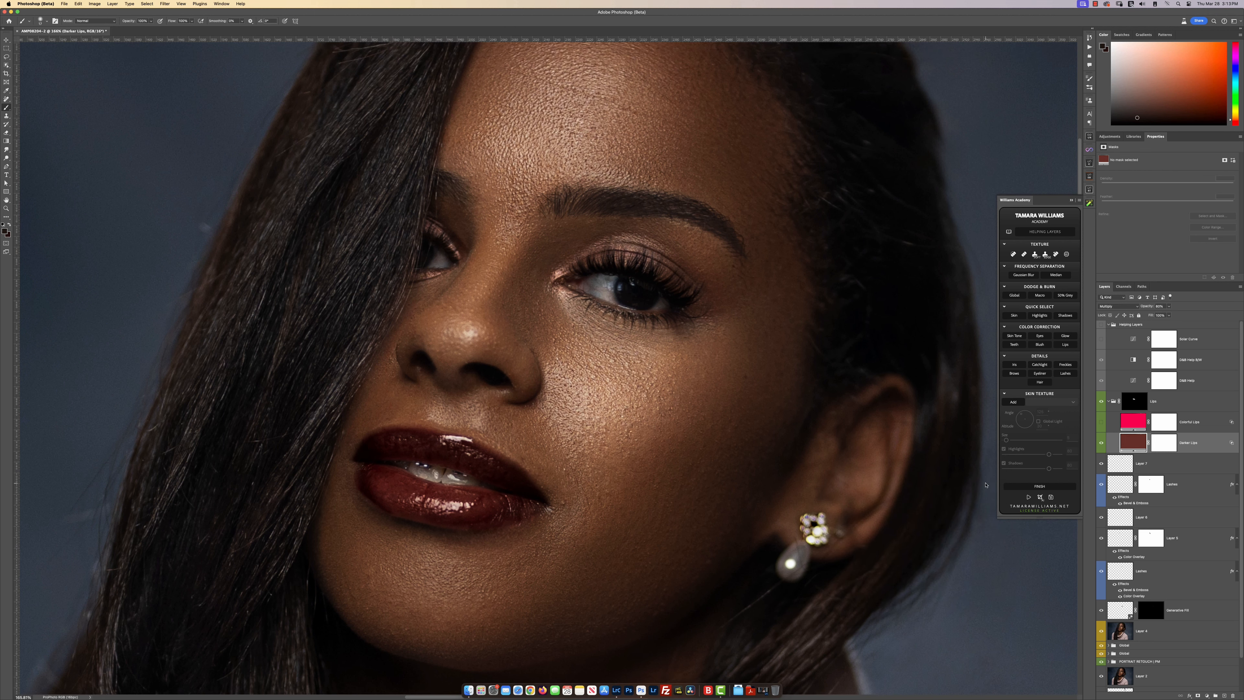
- Show the Colorful Lips layer and change its fill color to a muted brownish red matching the darker layer
left_click(1101, 422)
double_click(1129, 420)
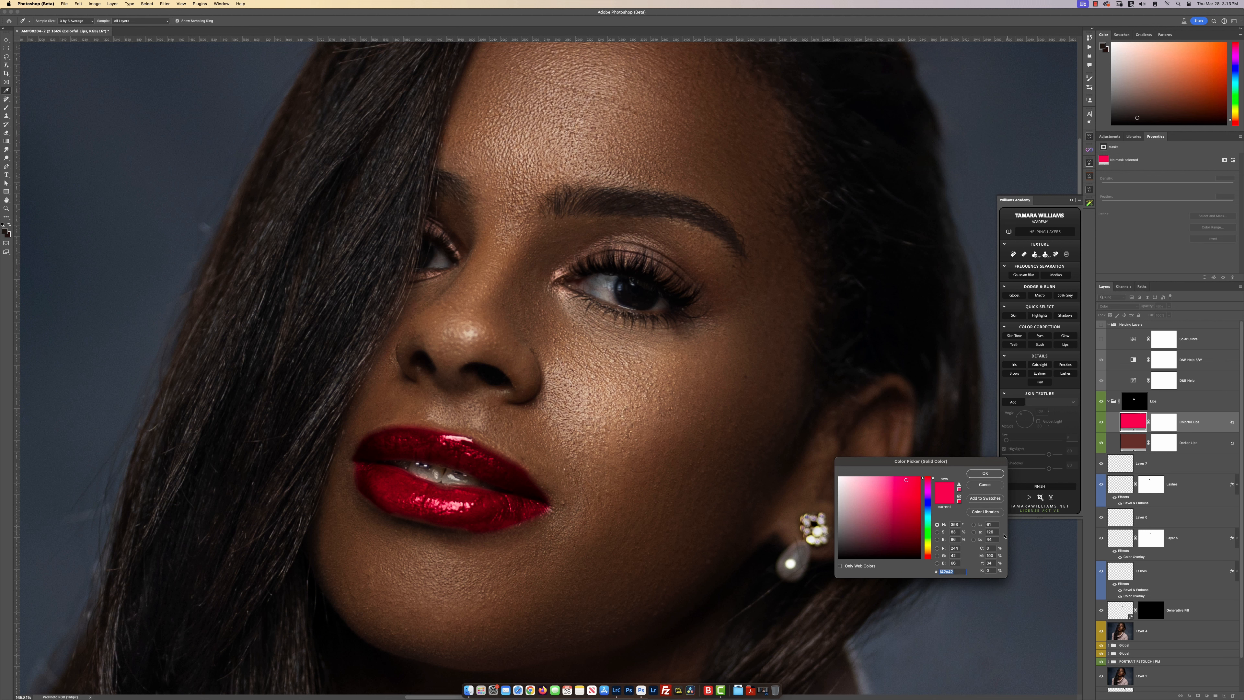
left_click(908, 544)
left_click_drag(905, 544, 905, 544)
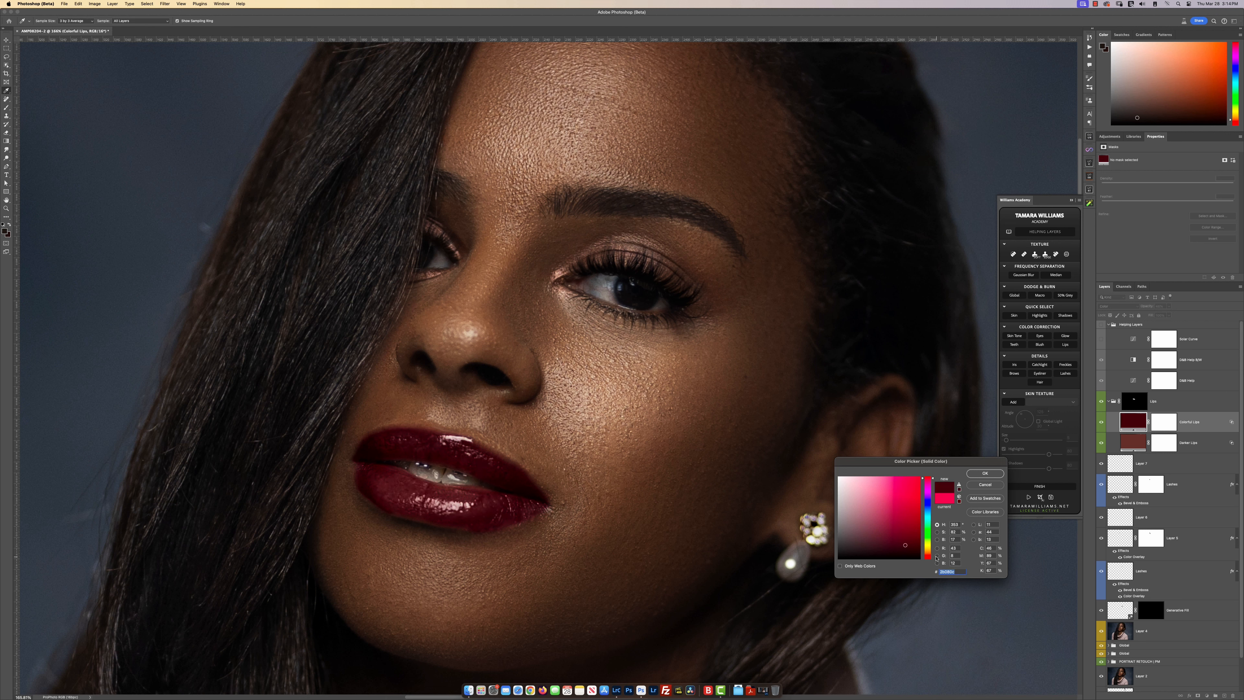
left_click(929, 555)
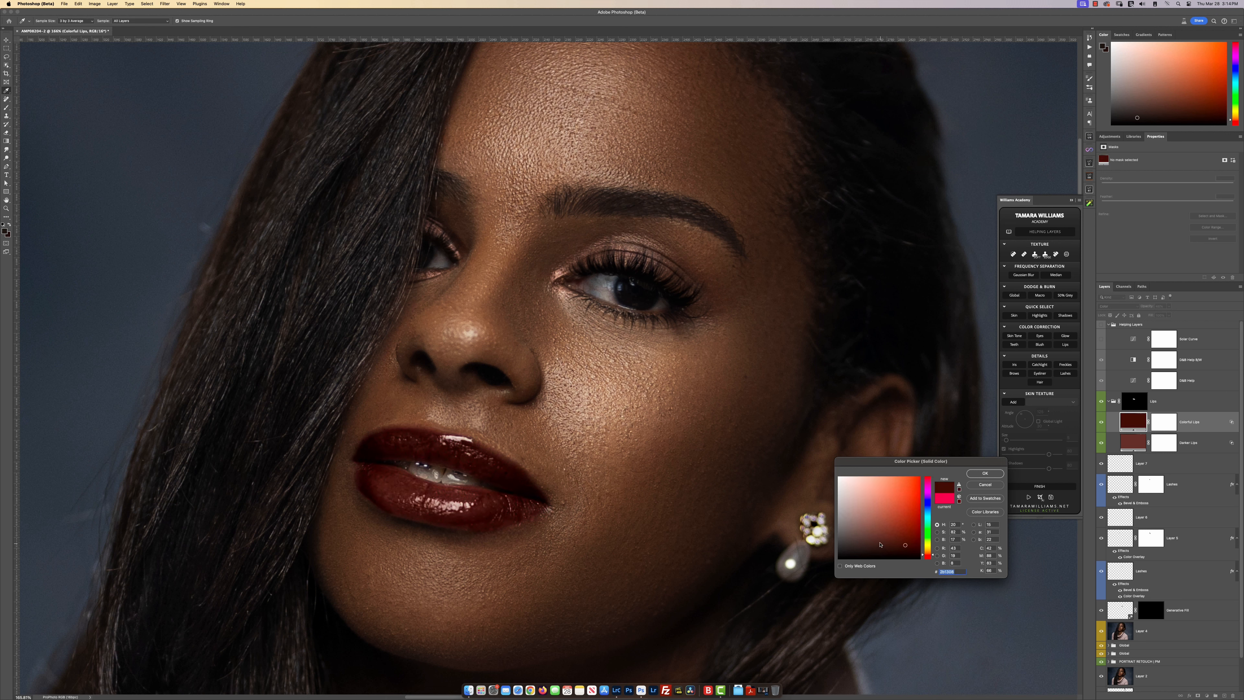
left_click_drag(885, 541, 886, 532)
left_click(991, 472)
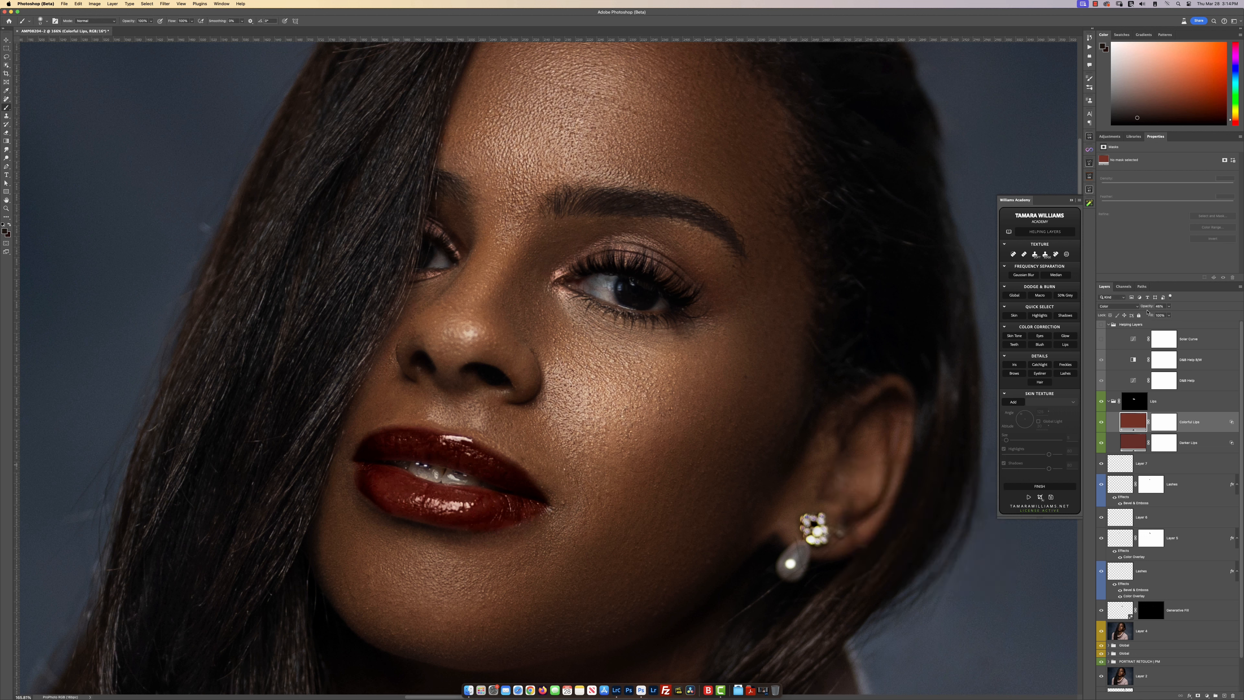
- Lower the Colorful Lips layer's opacity and reduce its underlying-layer highlight limit in the blending options
left_click_drag(1147, 311, 1141, 308)
double_click(1231, 423)
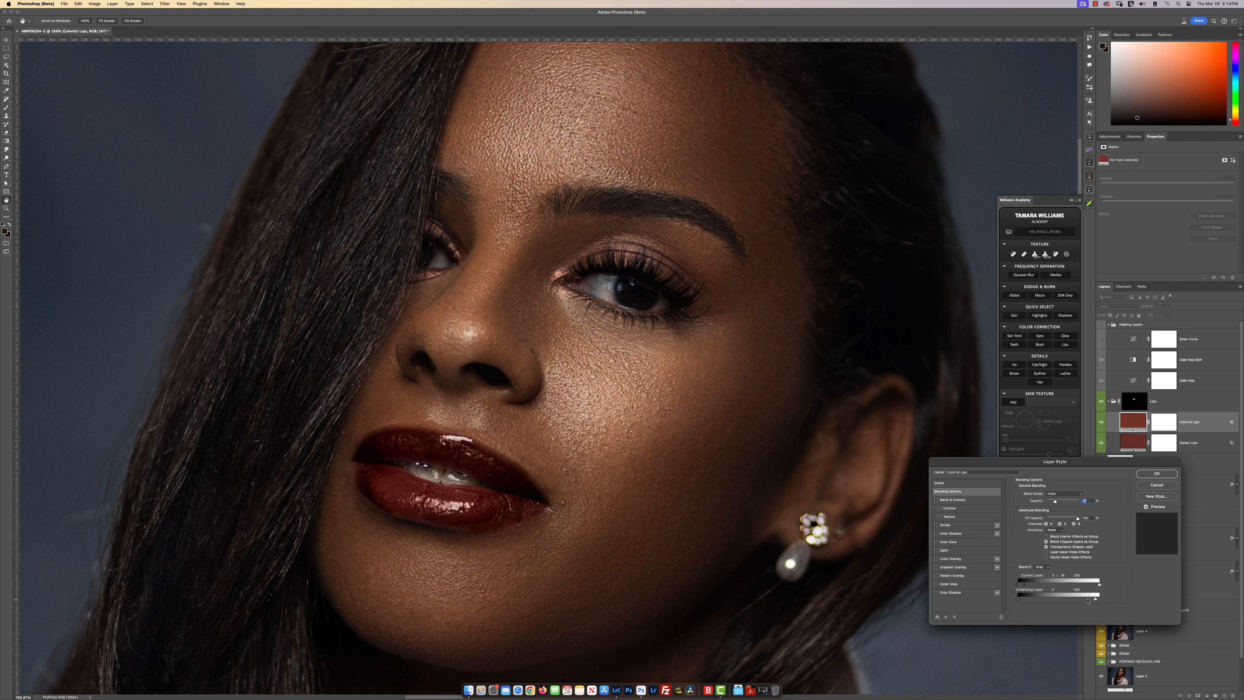
left_click_drag(1058, 600, 1051, 597)
left_click(1169, 475)
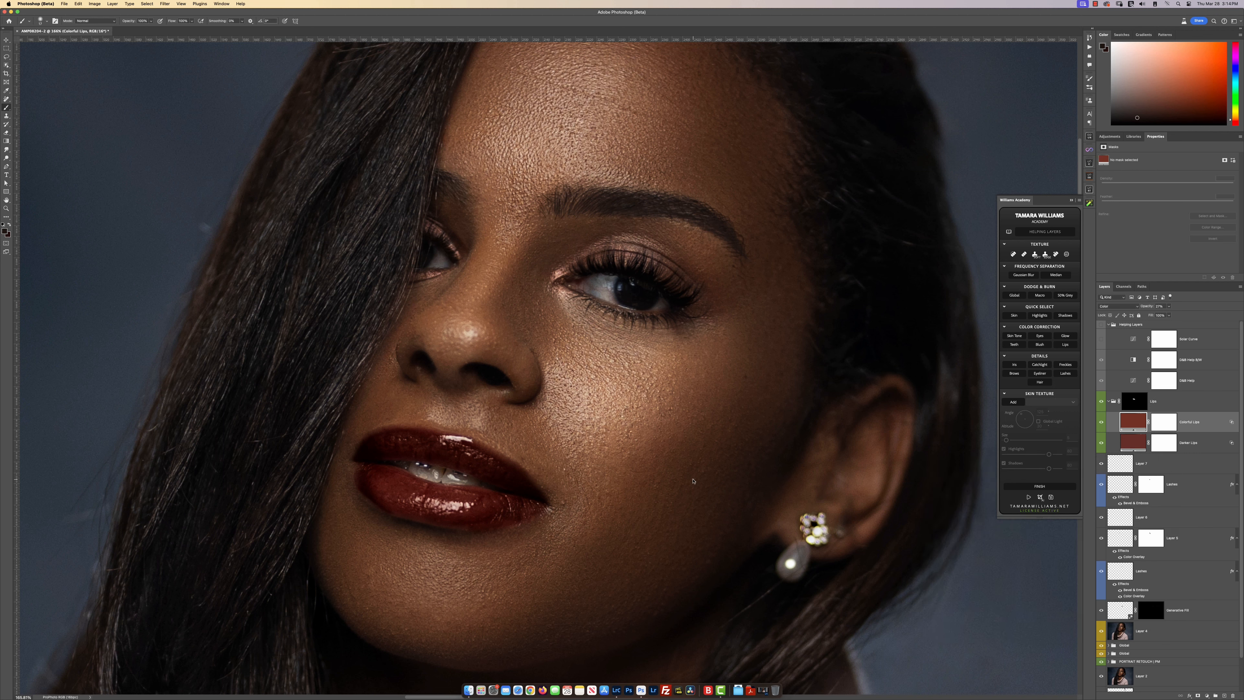
scroll(693, 481, "down", 5)
scroll(693, 481, "up", 3)
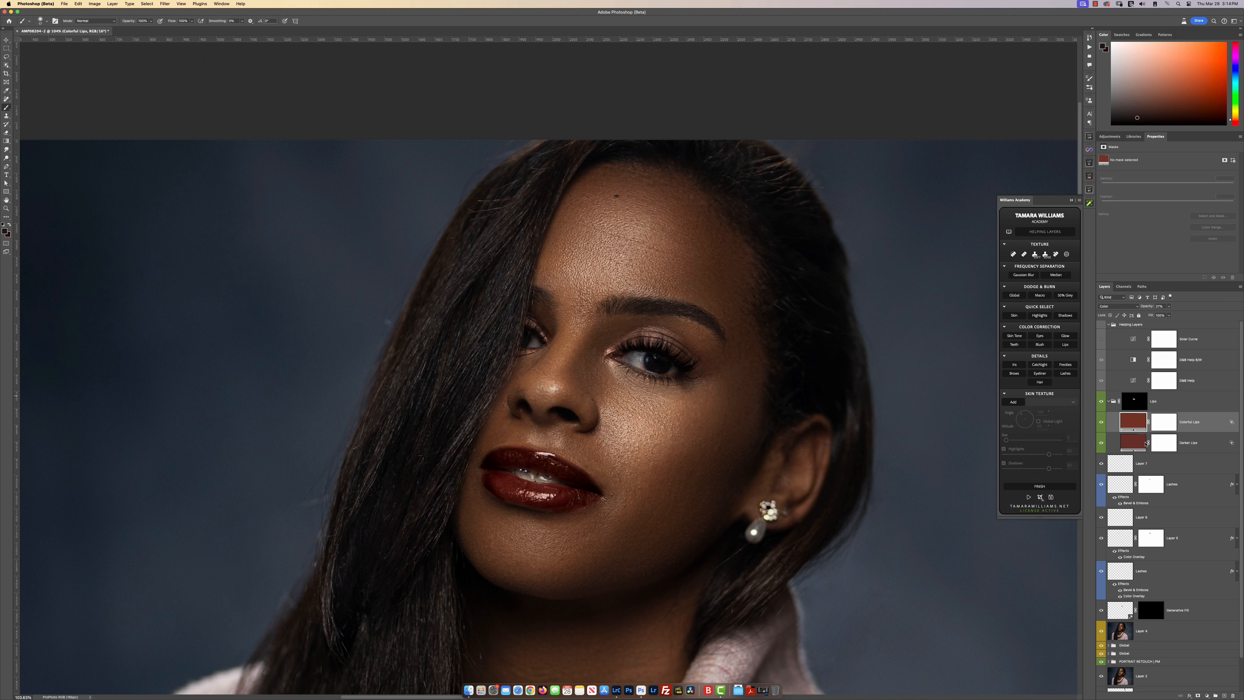
- Desaturate the Darker Lips fill color slightly, adjust that layer's opacity, and collapse the Lips group
left_click(1137, 443)
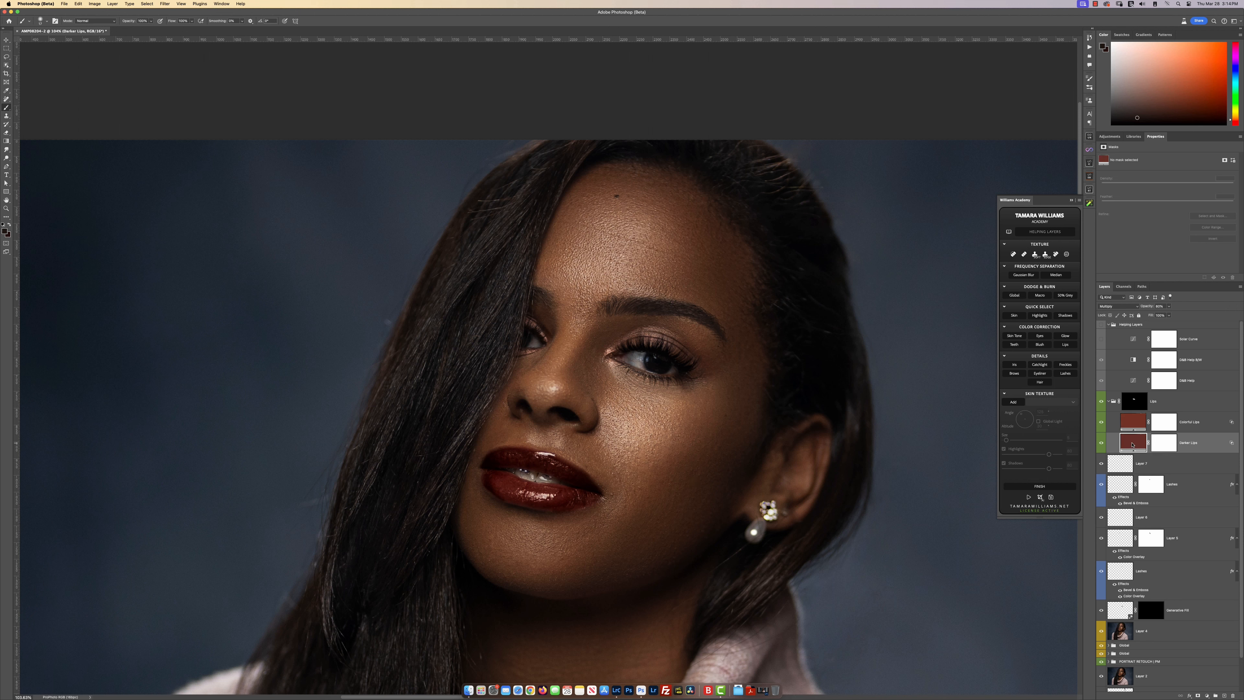
double_click(1132, 442)
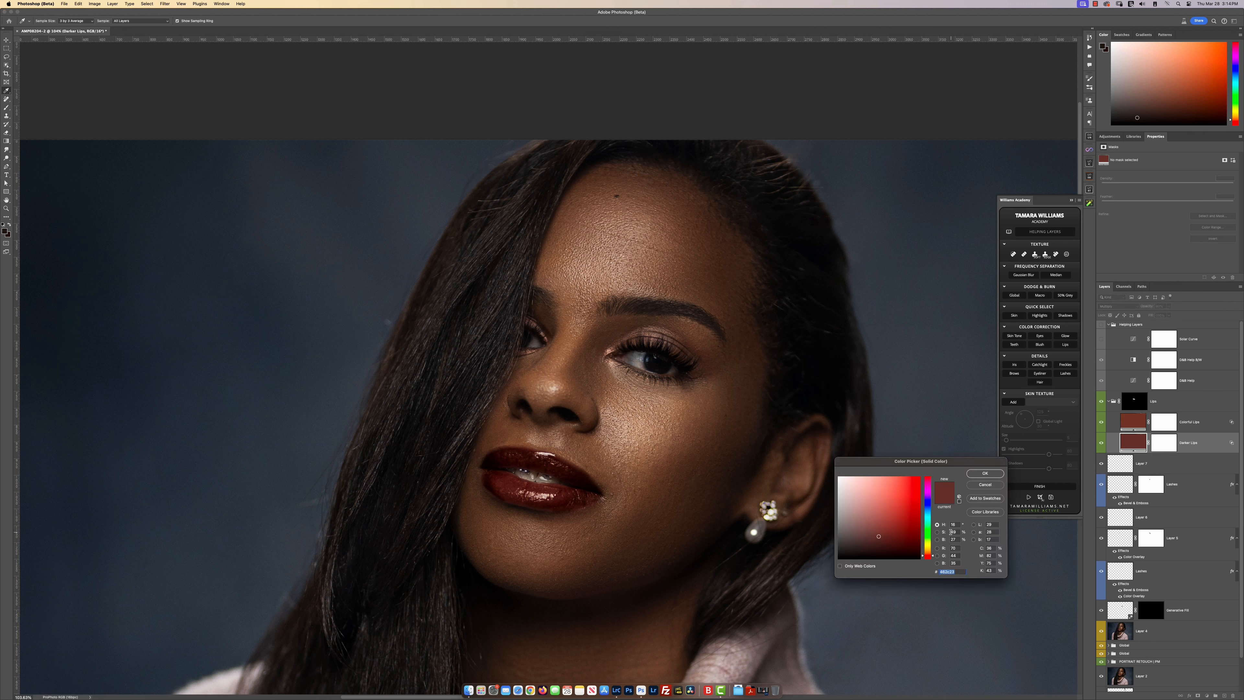
left_click_drag(954, 532, 950, 532)
key("Return")
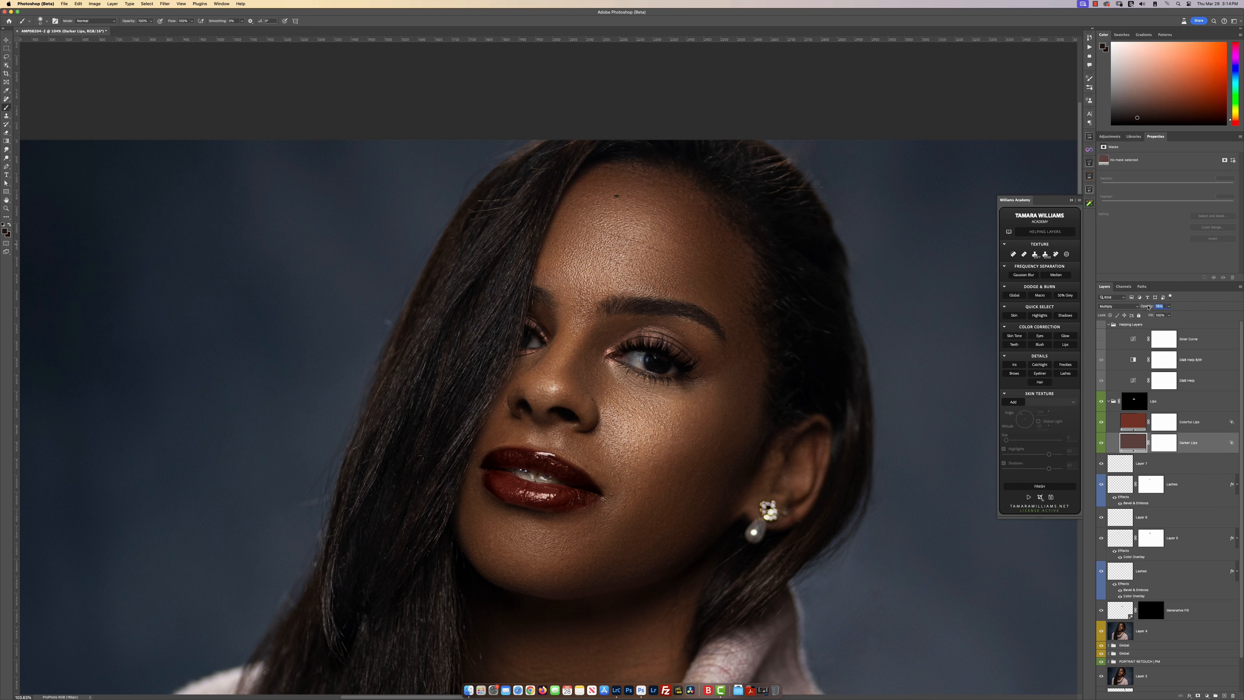
left_click_drag(1141, 306, 1148, 308)
left_click(1189, 400)
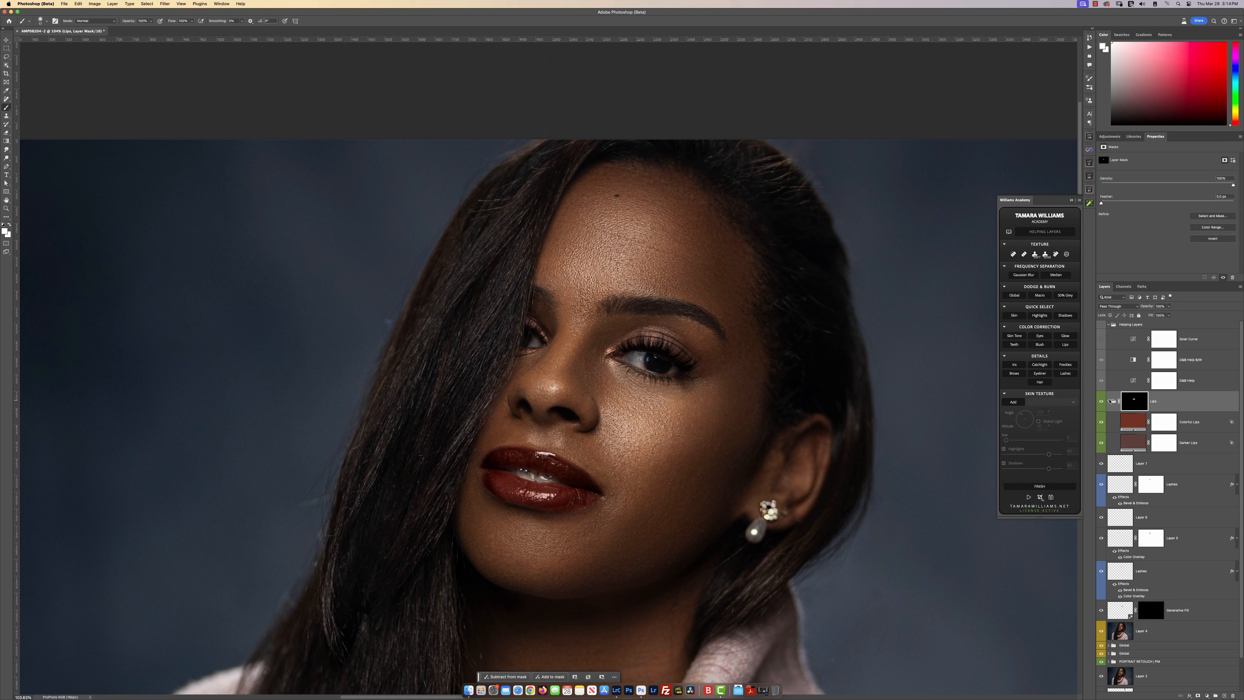
left_click(1109, 401)
- Lasso the uneven area of the exposed teeth and run Generative Fill on it without a prompt
scroll(469, 490, "up", 5)
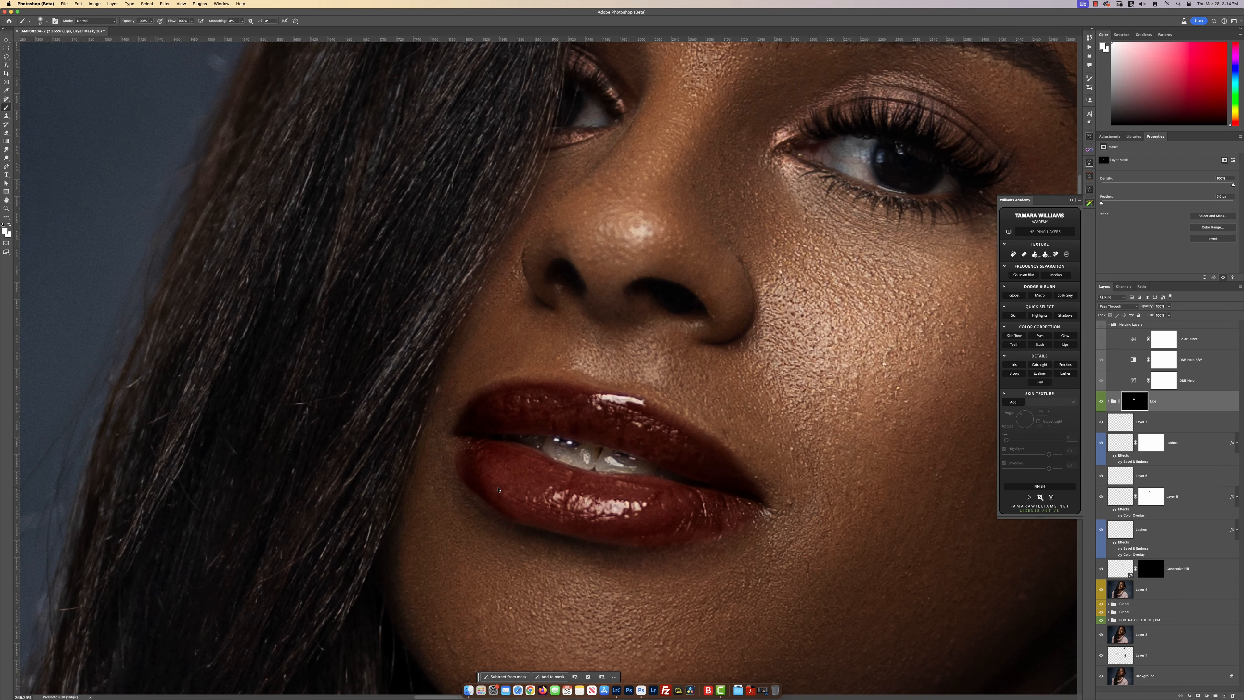
key("l")
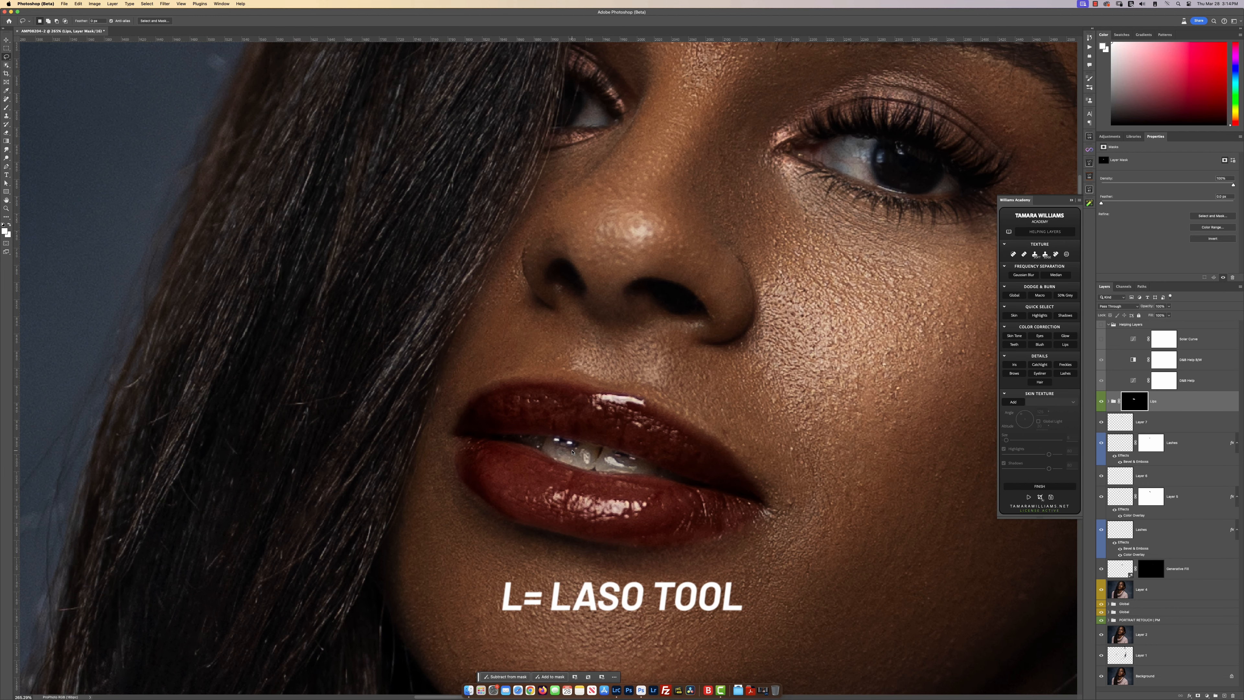
mouse_move(578, 443)
left_mouse_down()
mouse_move(551, 437)
mouse_move(575, 451)
left_mouse_up()
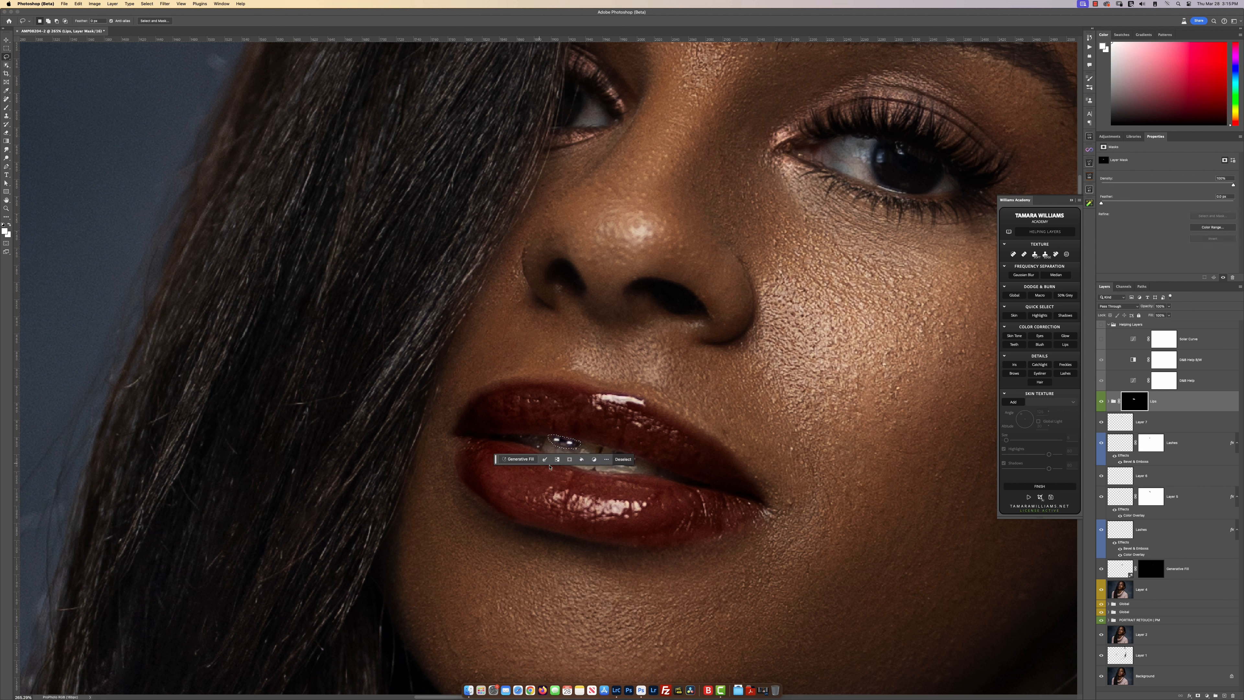
left_click(520, 459)
left_click(626, 464)
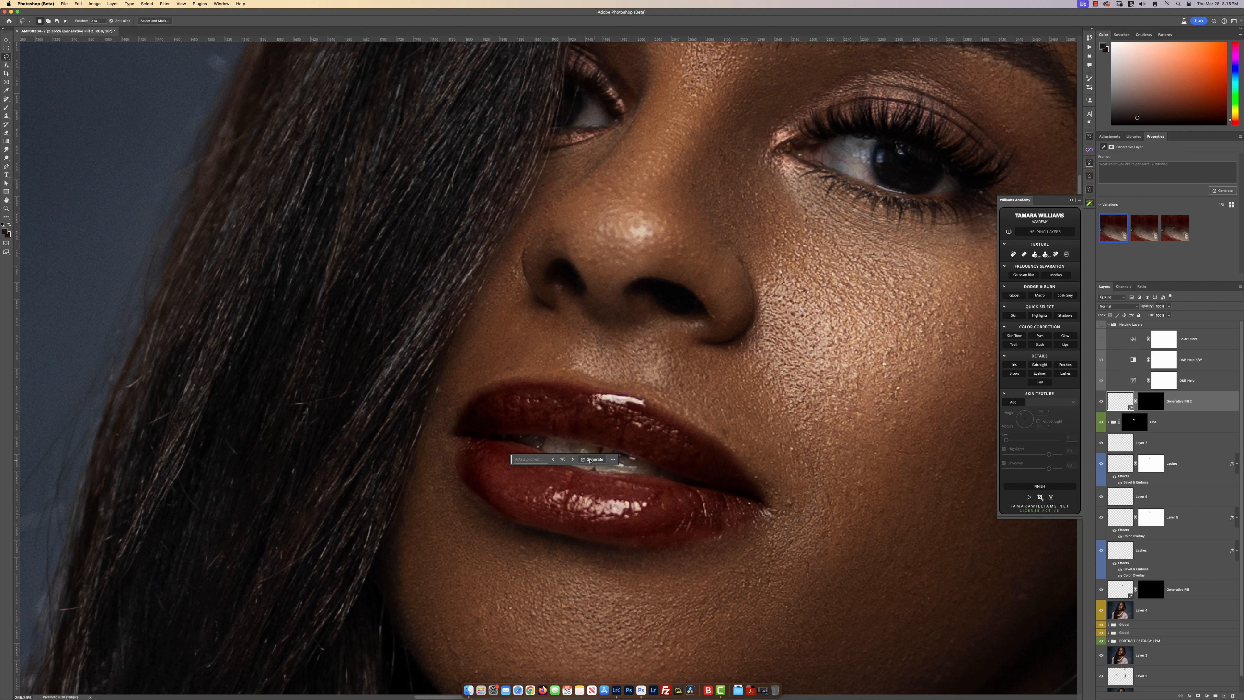
- Lasso the remaining flawed area of the teeth, run Generative Fill without a prompt, and choose the third variation
mouse_move(630, 461)
left_mouse_down()
mouse_move(614, 451)
mouse_move(636, 462)
left_mouse_up()
key("shift")
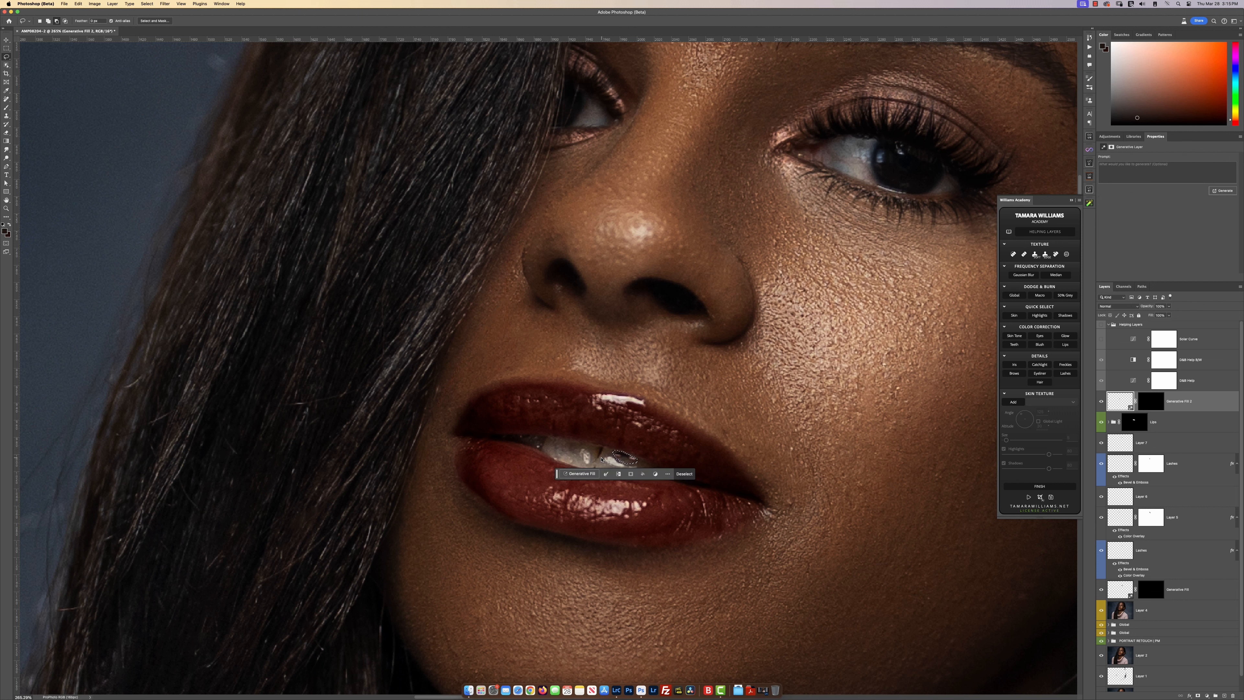
left_click_drag(599, 459, 598, 463)
left_click(571, 473)
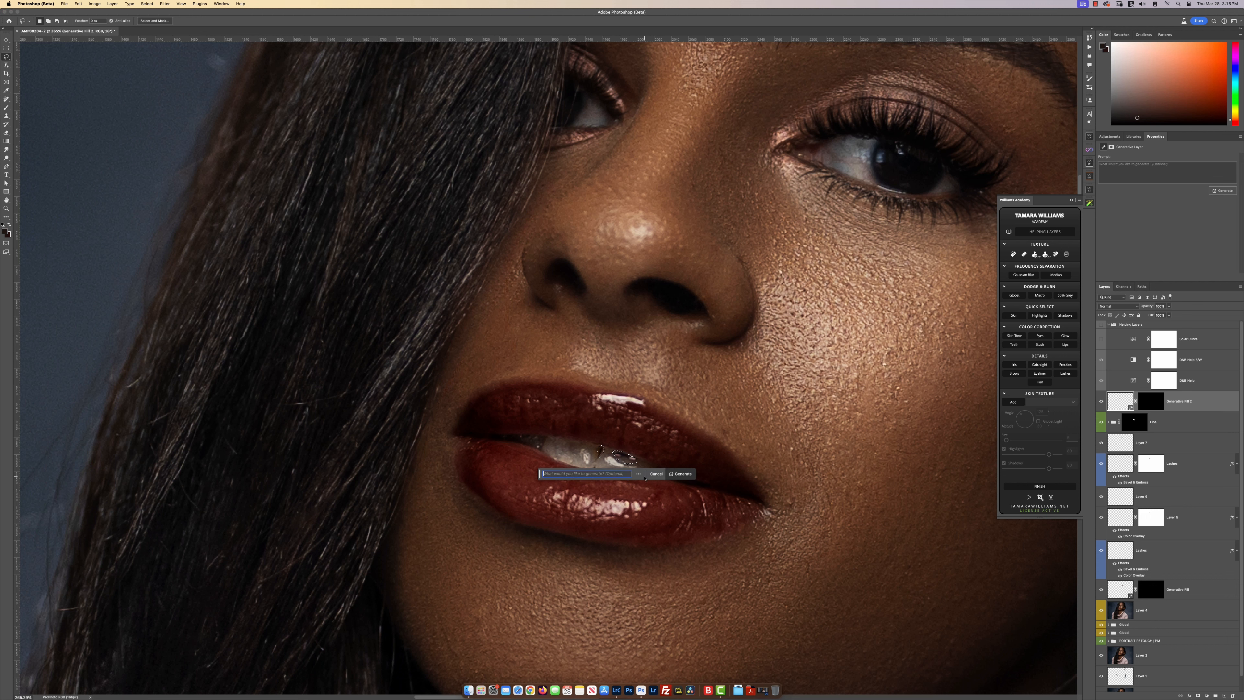
left_click(680, 474)
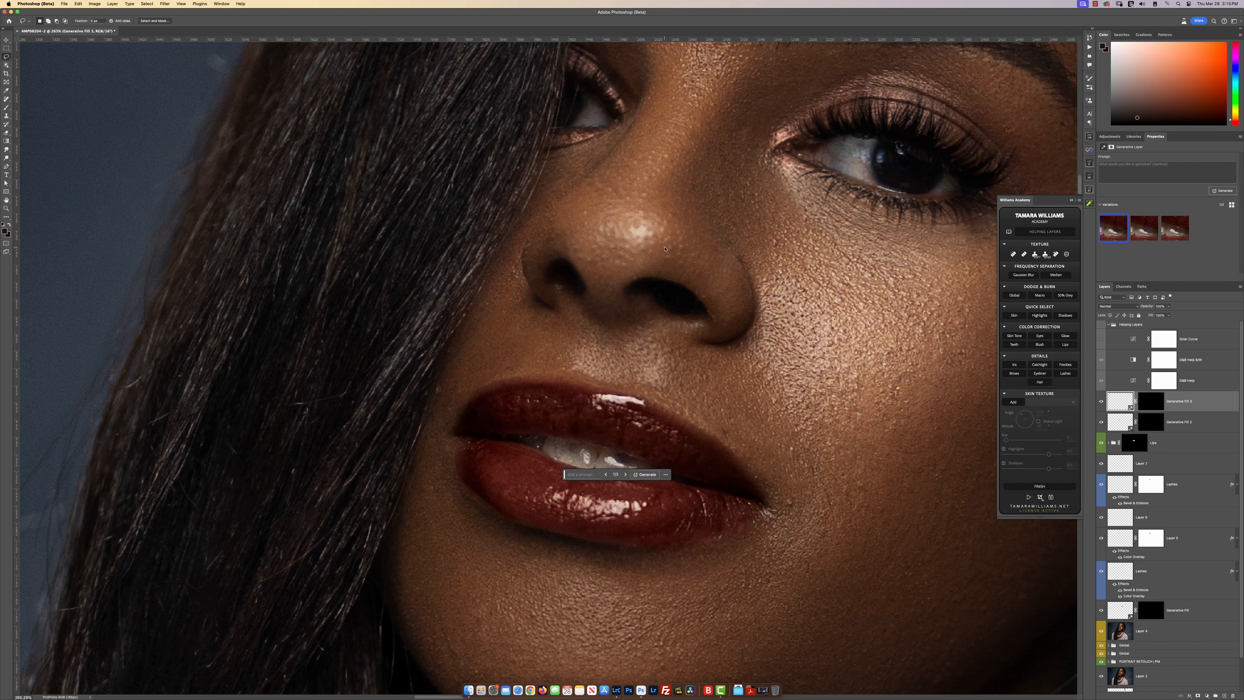
left_click(625, 474)
left_click(625, 474)
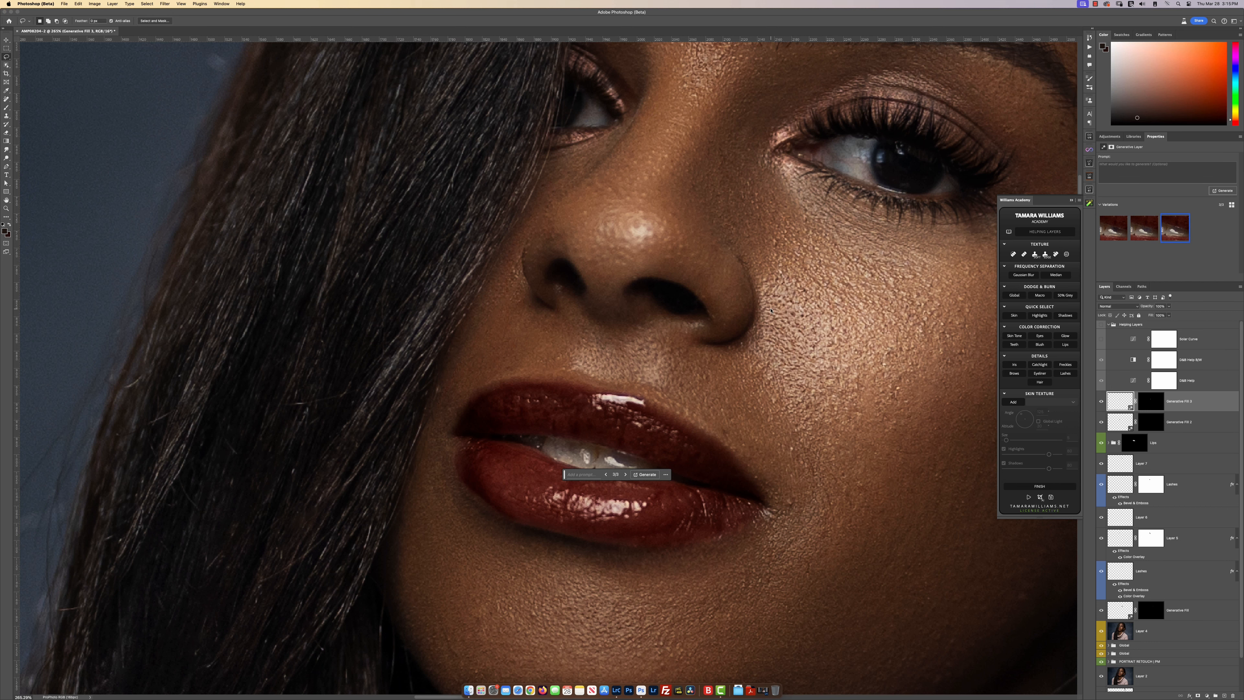
- Add the teeth-whitening adjustment group with its black mask above the Generative Fill layers
scroll(770, 310, "down", 5)
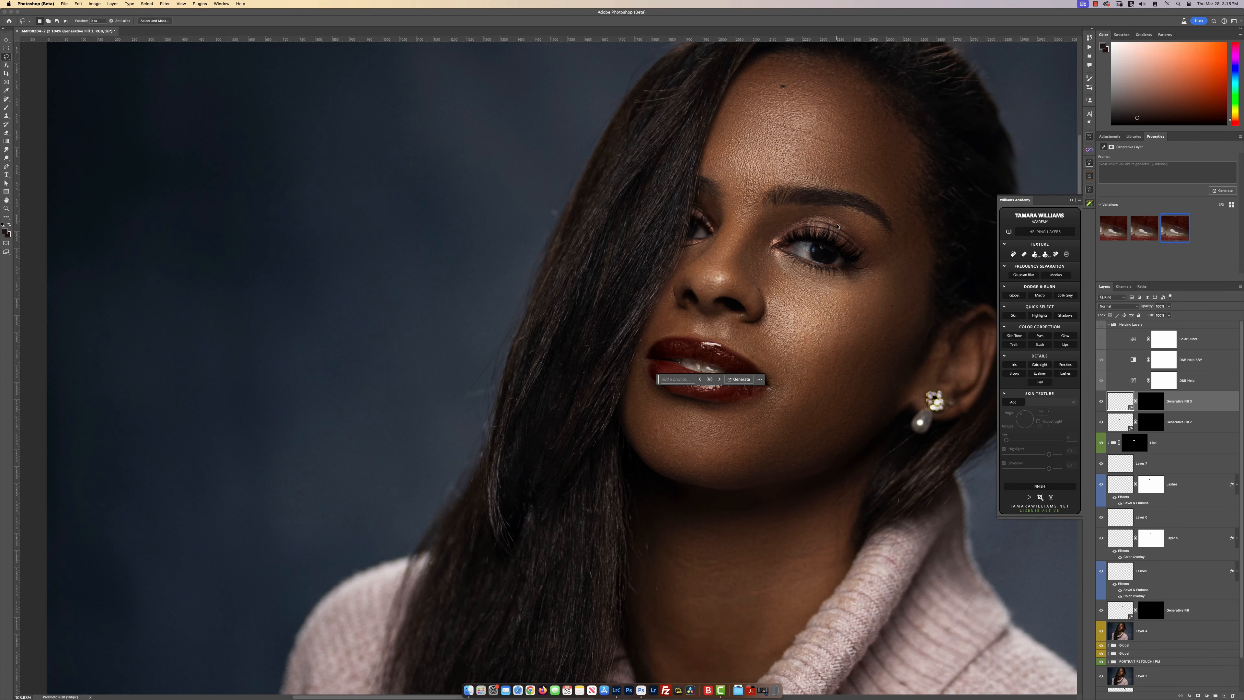
left_click_drag(836, 224, 773, 299)
scroll(760, 312, "up", 3)
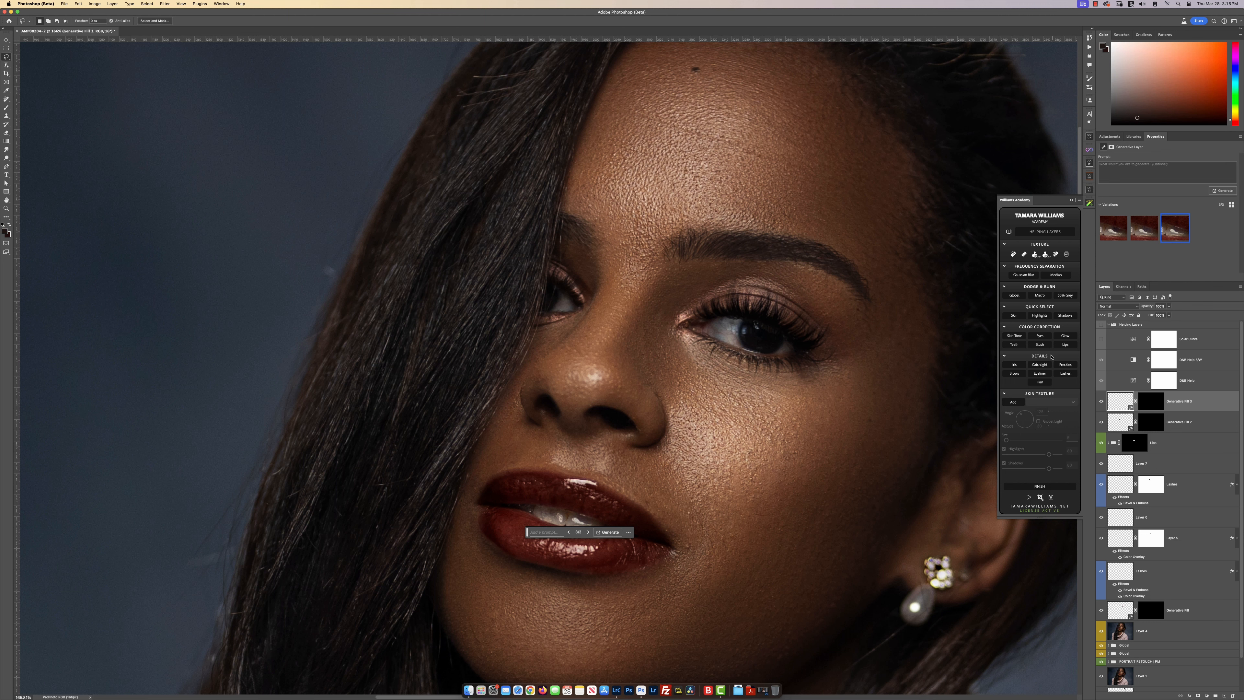
left_click(1016, 346)
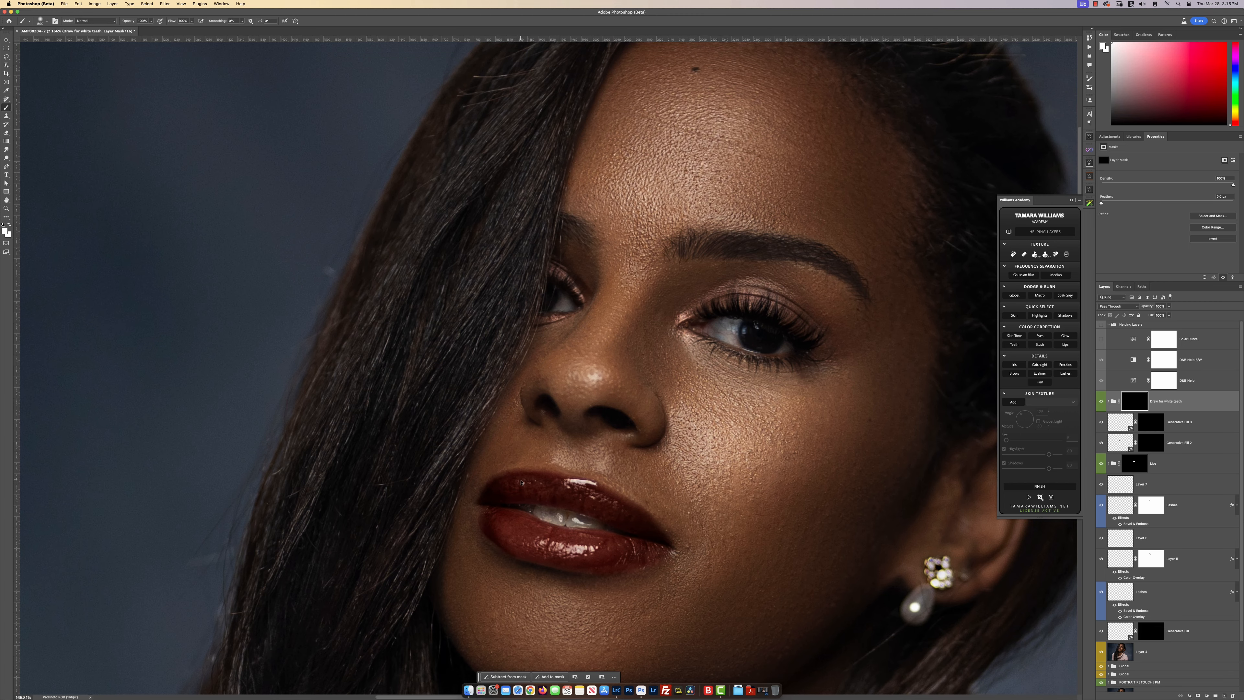
- Paint the teeth-whitening mask white over the exposed teeth with a small brush, and set the group's opacity to 60%
scroll(534, 485, "up", 3)
left_click_drag(620, 536, 539, 536, "ctrl+alt")
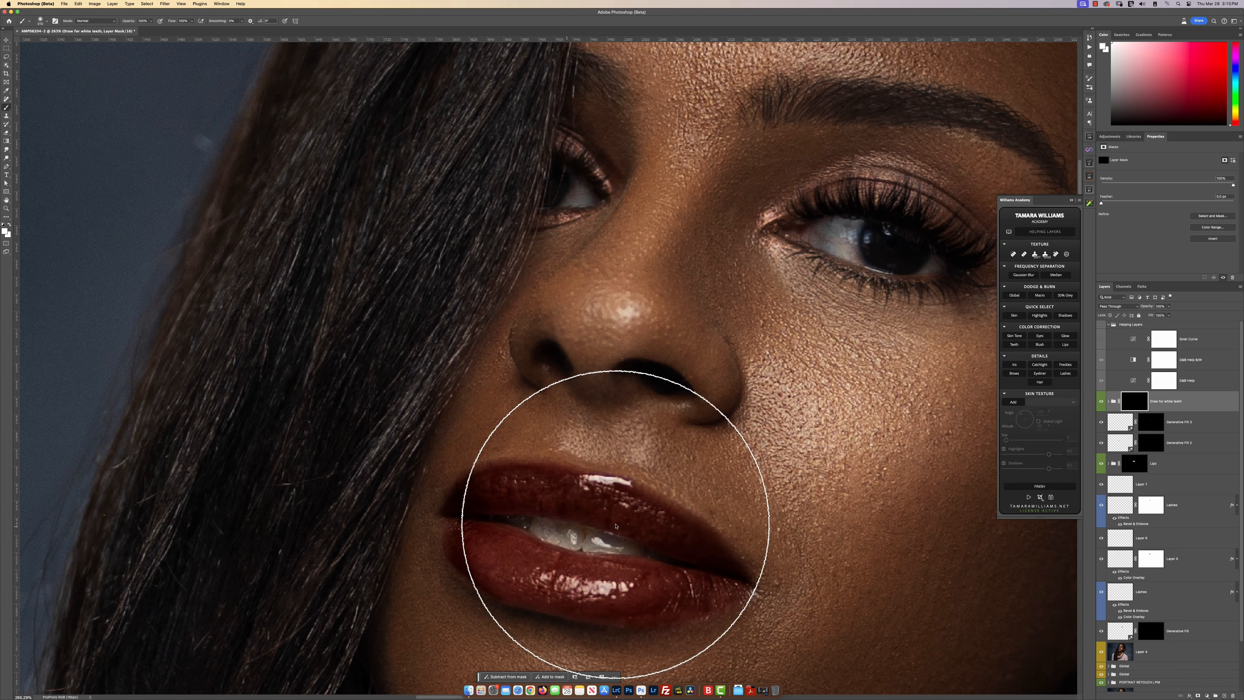
mouse_move(683, 524)
left_mouse_down("ctrl+alt")
mouse_move(561, 525)
mouse_move(618, 543)
mouse_move(568, 541)
left_mouse_up("ctrl+alt")
left_click_drag(535, 528, 610, 550)
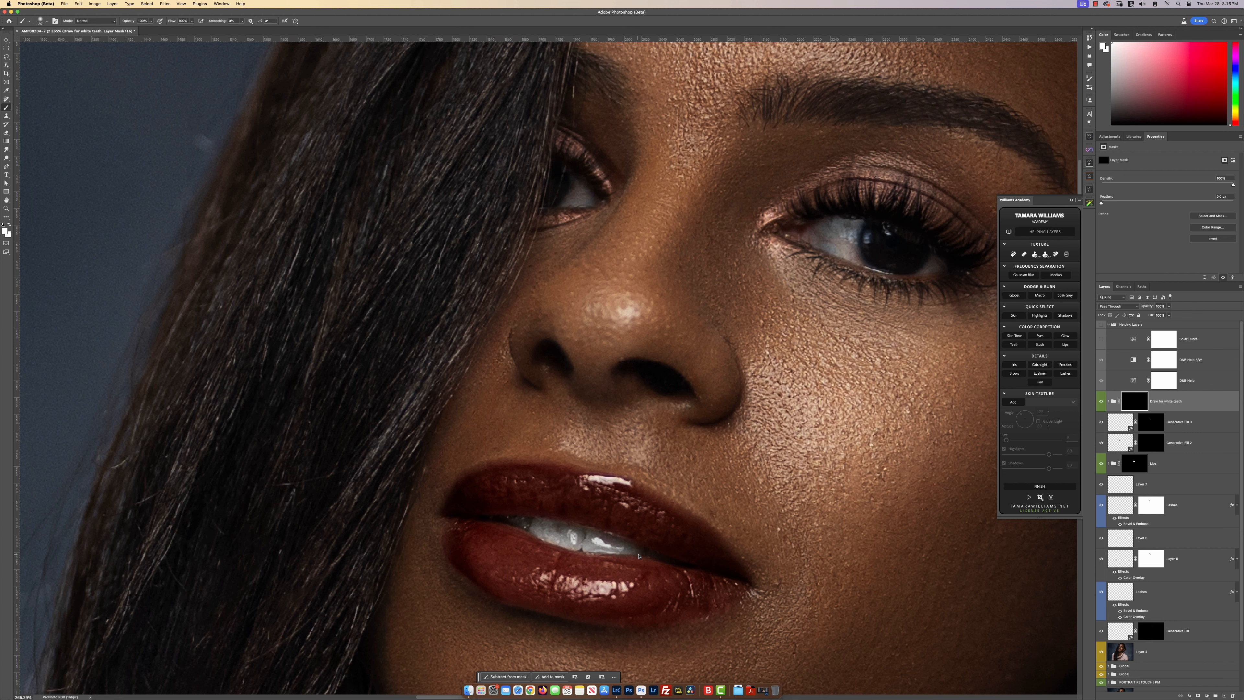
scroll(604, 548, "down", 5)
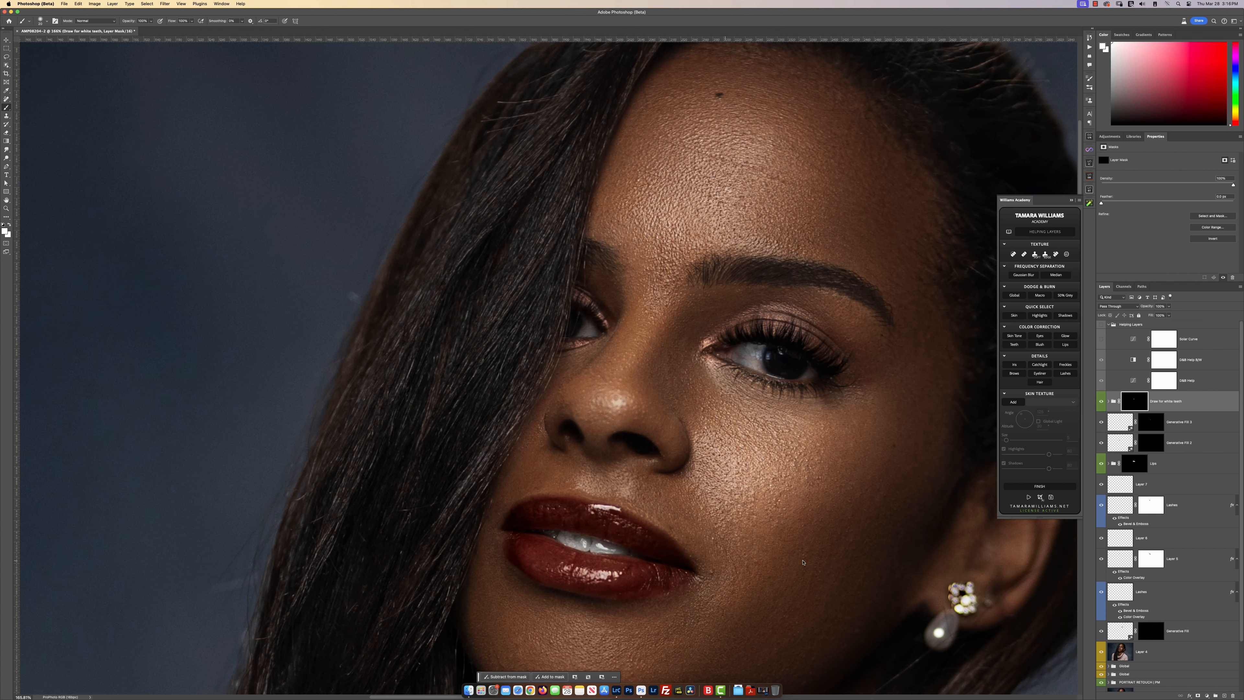
key("v")
key("6")
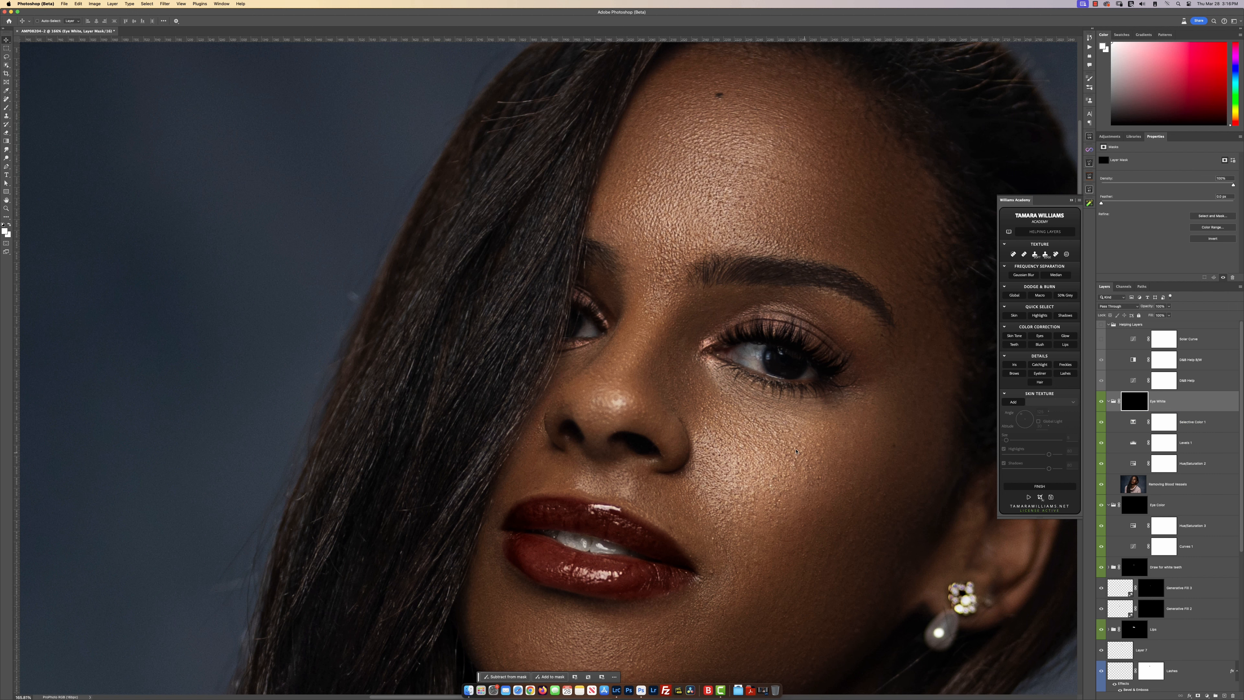
- Paint the Eye White group's mask over the whites of both eyes
scroll(722, 427, "up", 3)
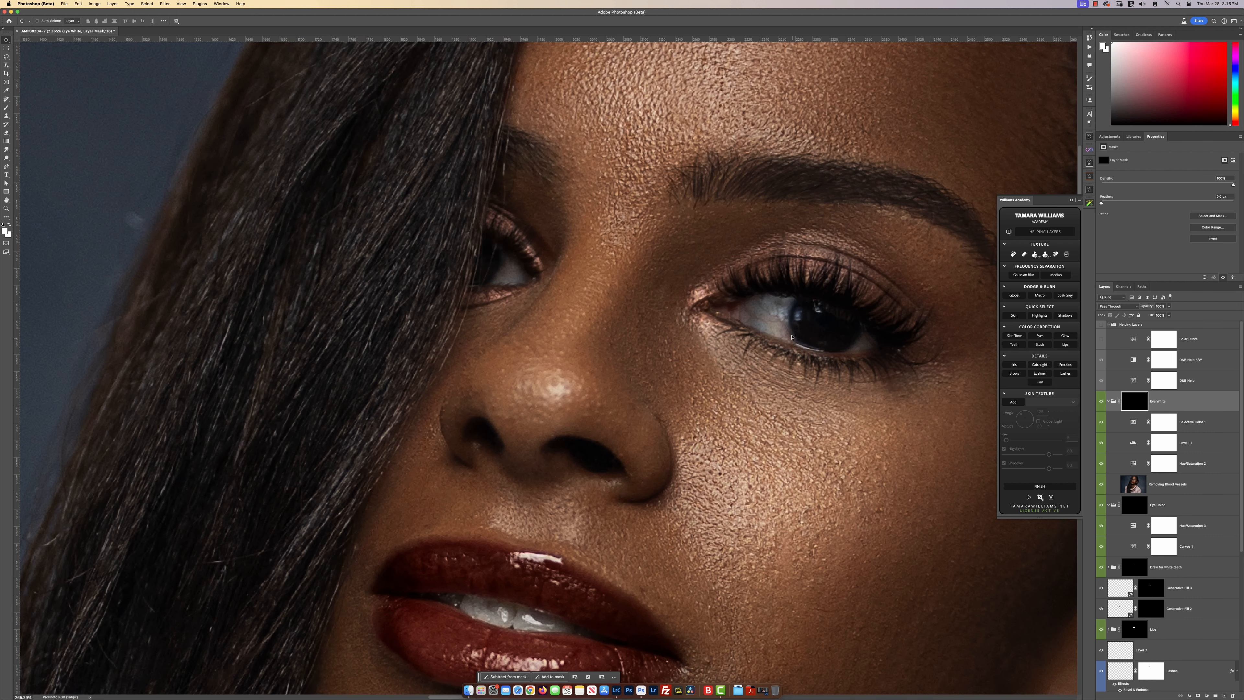
scroll(777, 328, "up", 2)
key("b")
mouse_move(799, 342)
left_mouse_down()
mouse_move(742, 319)
mouse_move(738, 297)
mouse_move(791, 293)
mouse_move(784, 318)
mouse_move(738, 301)
left_mouse_up()
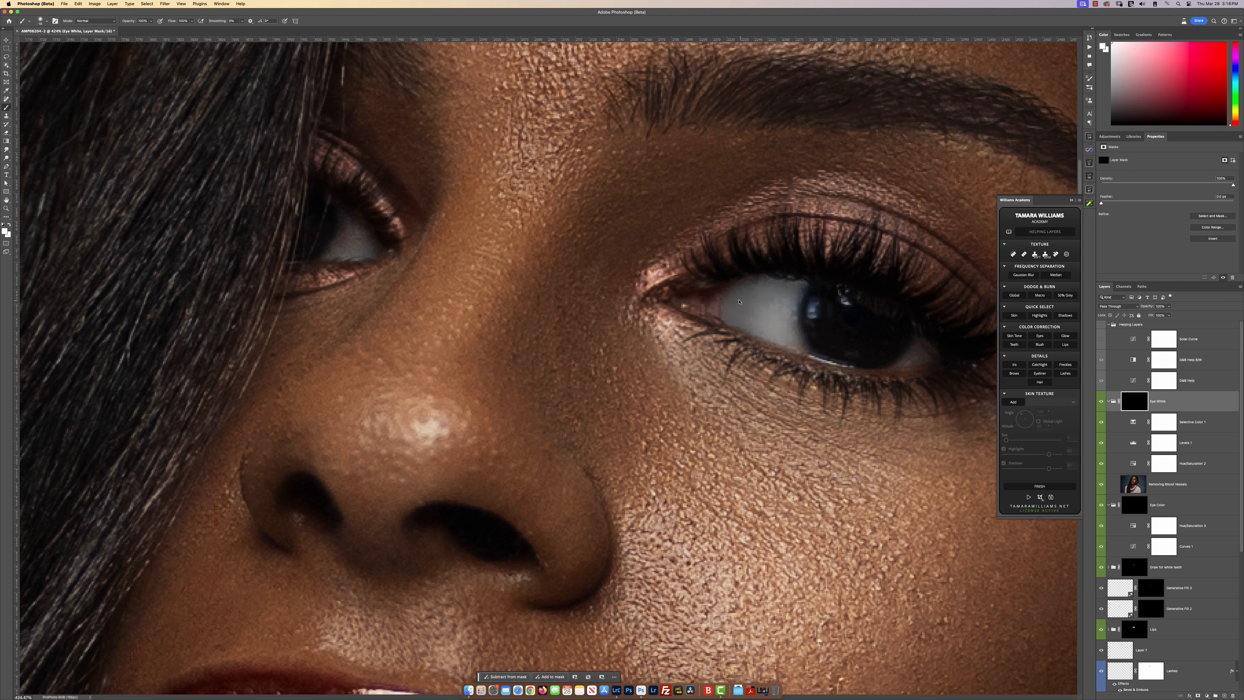
mouse_move(878, 368)
left_mouse_down()
mouse_move(932, 346)
mouse_move(919, 358)
left_mouse_up()
mouse_move(382, 256)
left_mouse_down()
mouse_move(328, 252)
mouse_move(343, 225)
mouse_move(373, 246)
mouse_move(355, 221)
left_mouse_up()
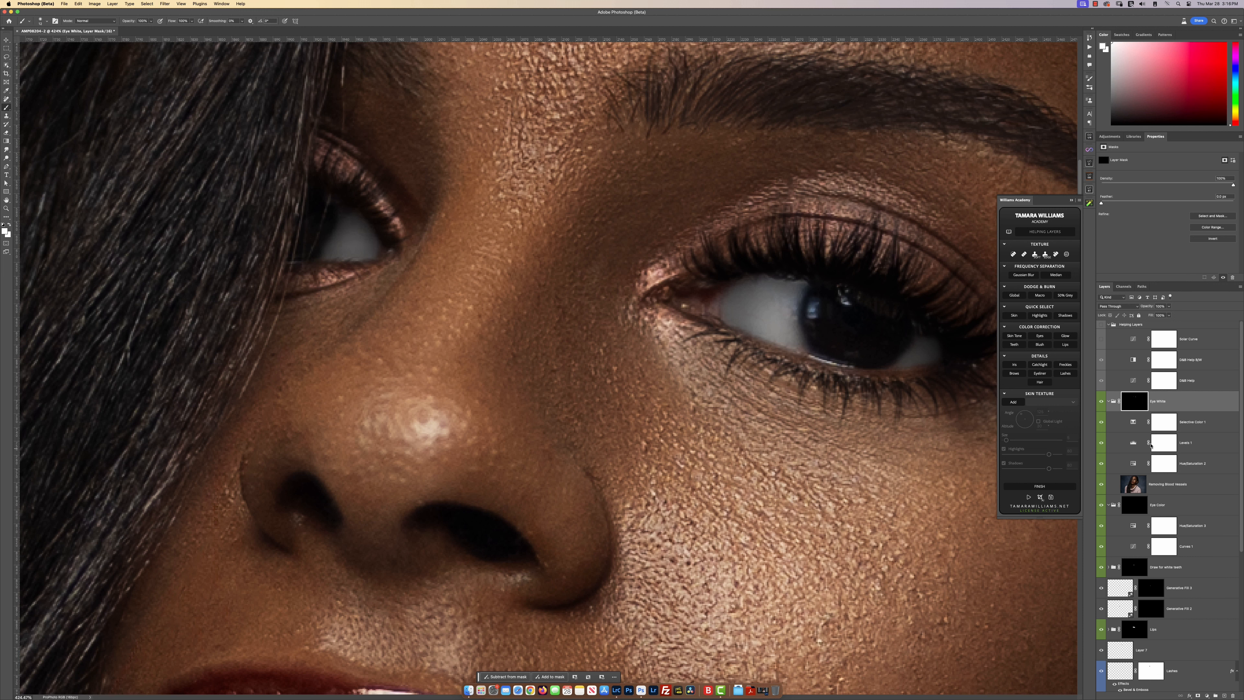
- Lower the Eye White group's opacity, and collapse the Eye White and Eye Color groups
left_click_drag(1148, 306, 1136, 306)
scroll(437, 548, "down", 5)
scroll(446, 548, "up", 3)
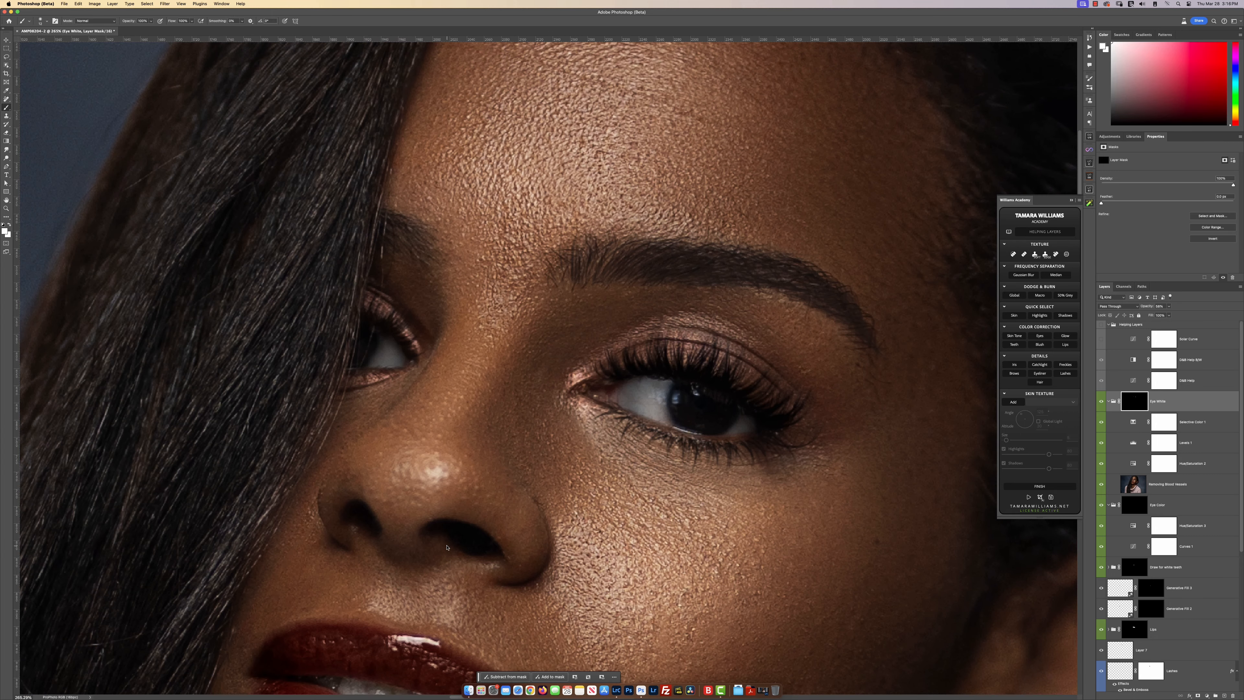
left_click_drag(1149, 308, 1148, 308)
key("Return")
scroll(732, 513, "down", 3)
scroll(732, 513, "down", 2)
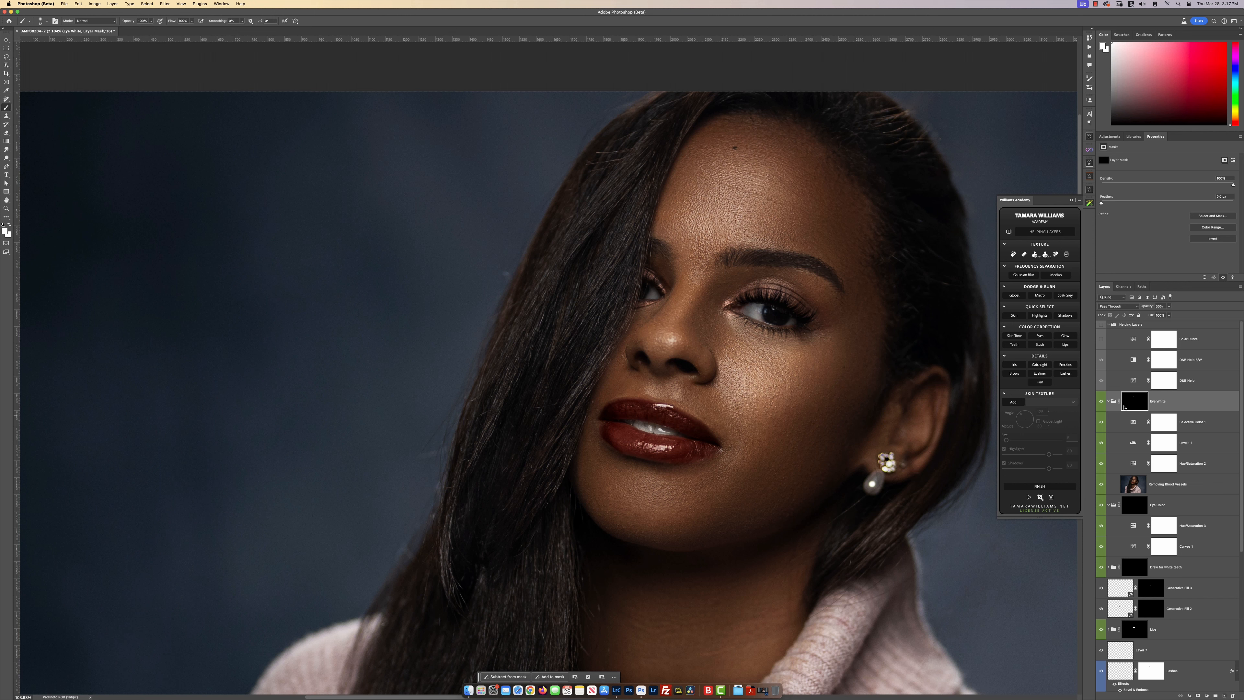
left_click(1109, 401)
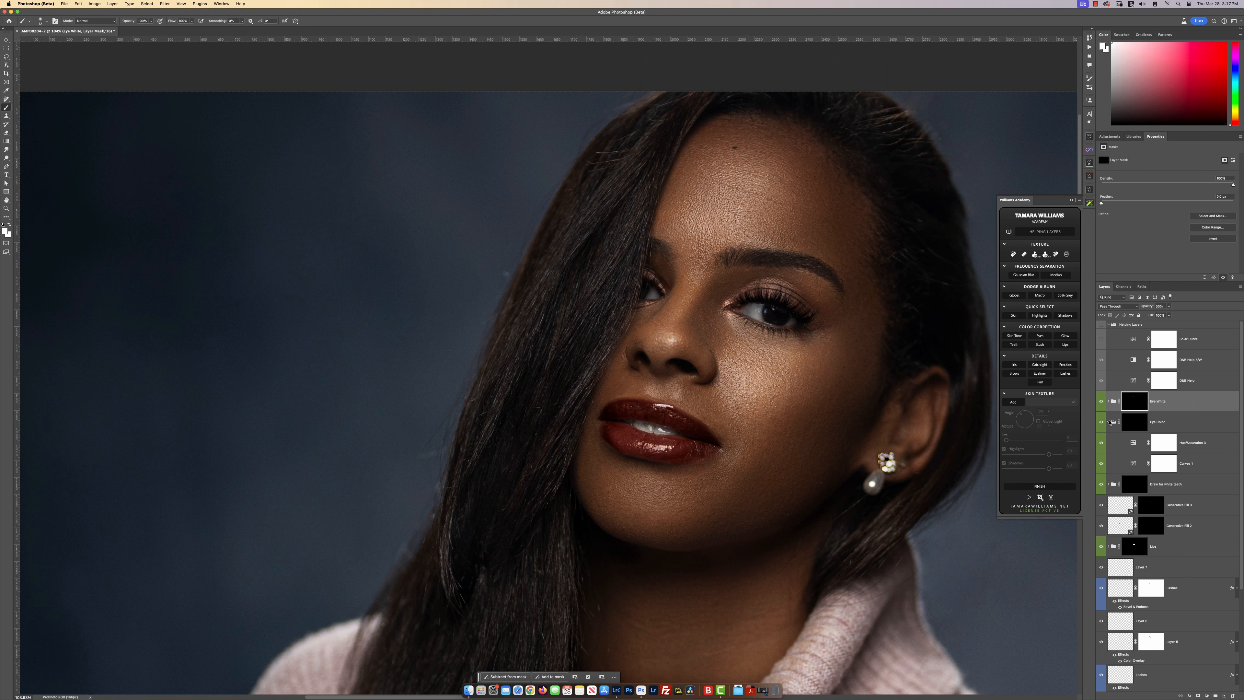
left_click(1108, 422)
- Add a Color Lookup adjustment layer above the eye groups and load the MSL 9.CUBE 3D LUT
left_click(1207, 695)
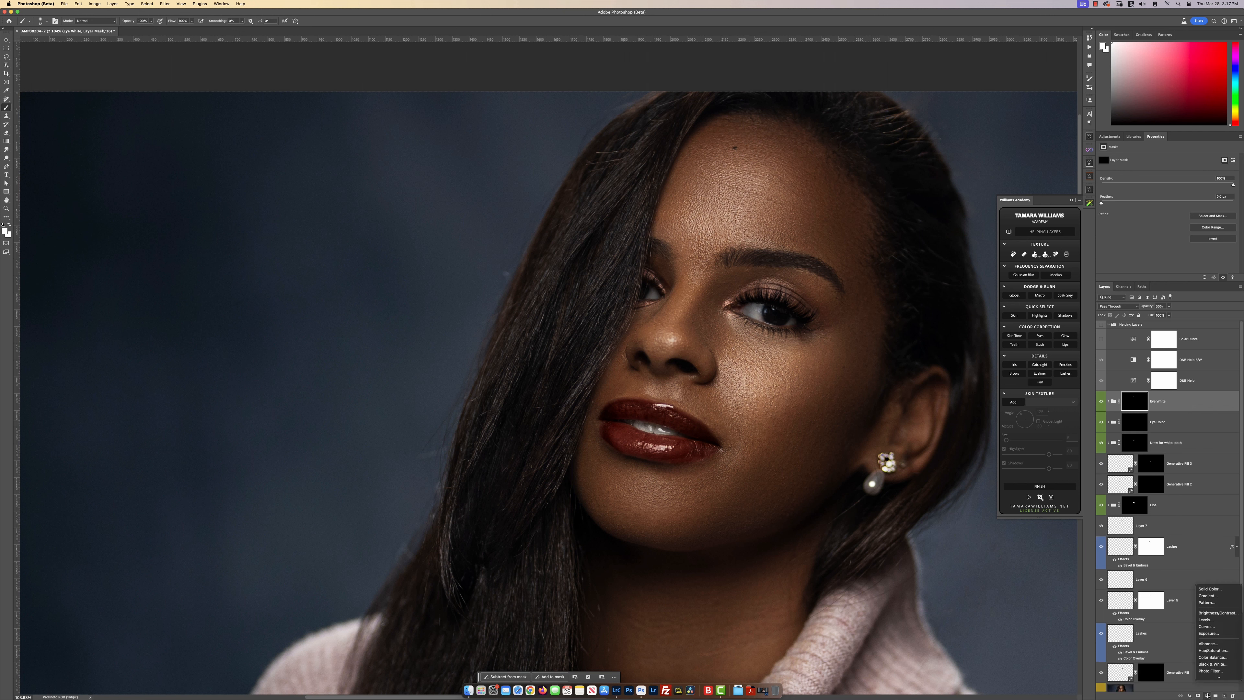
mouse_move(1218, 677)
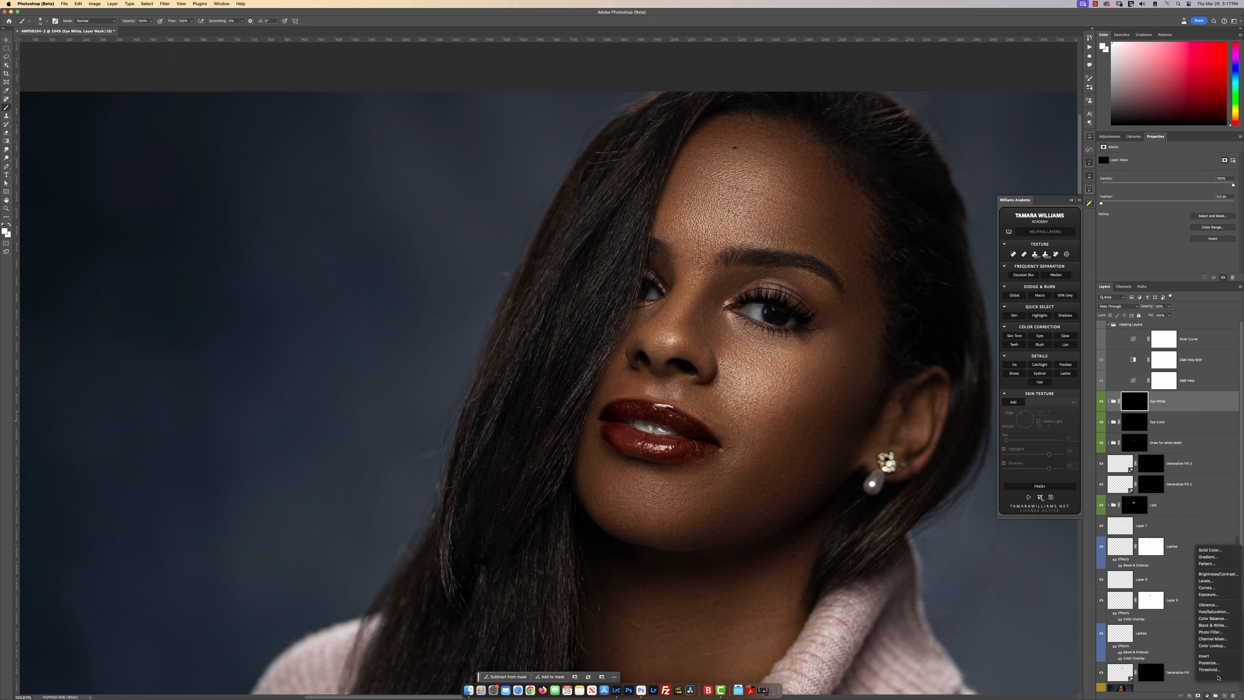
left_click(1216, 638)
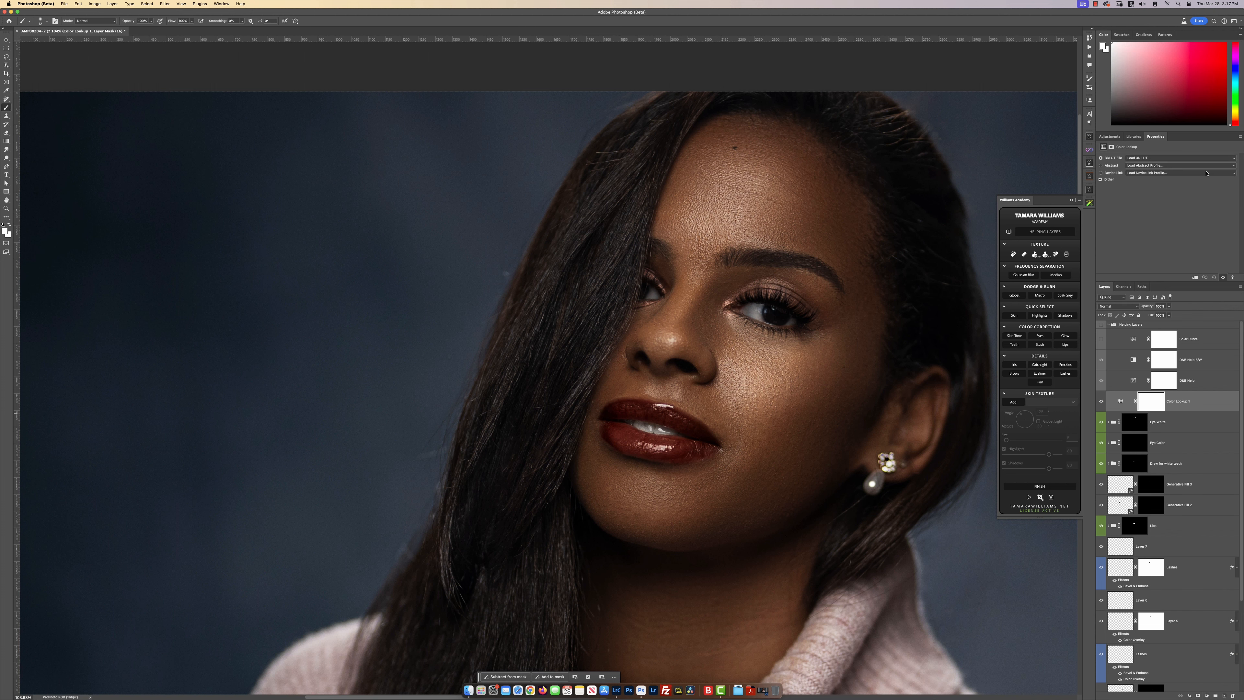
left_click(1152, 158)
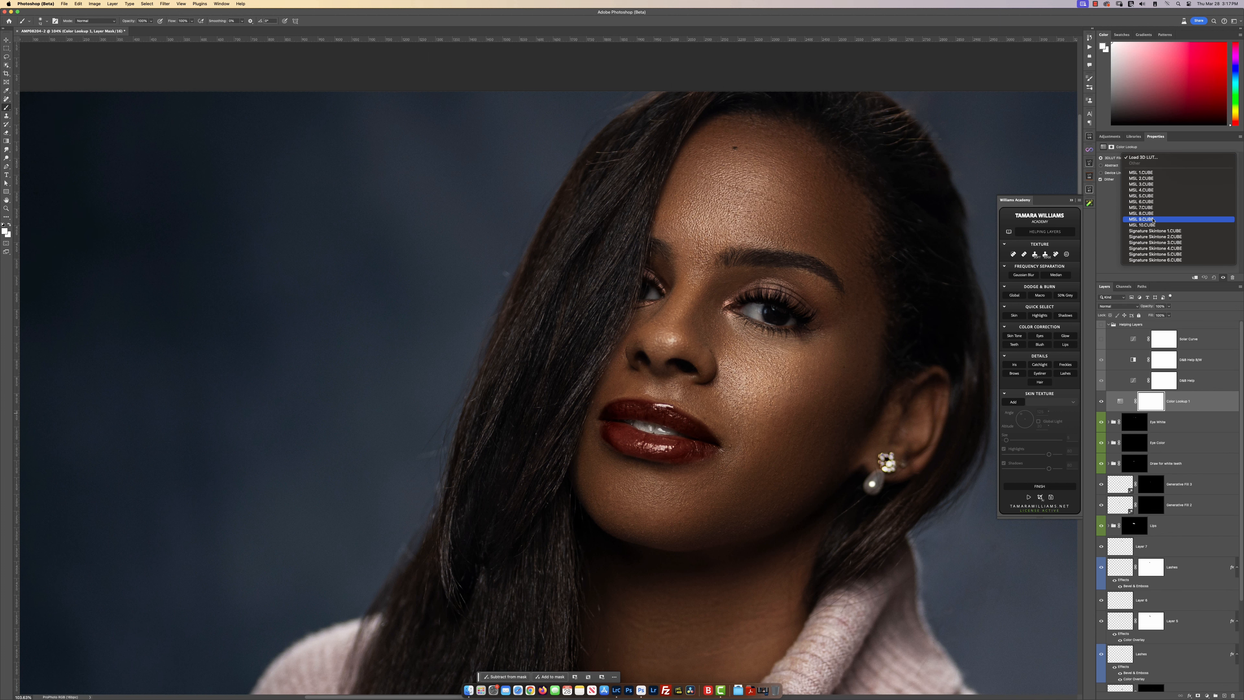
left_click(1153, 220)
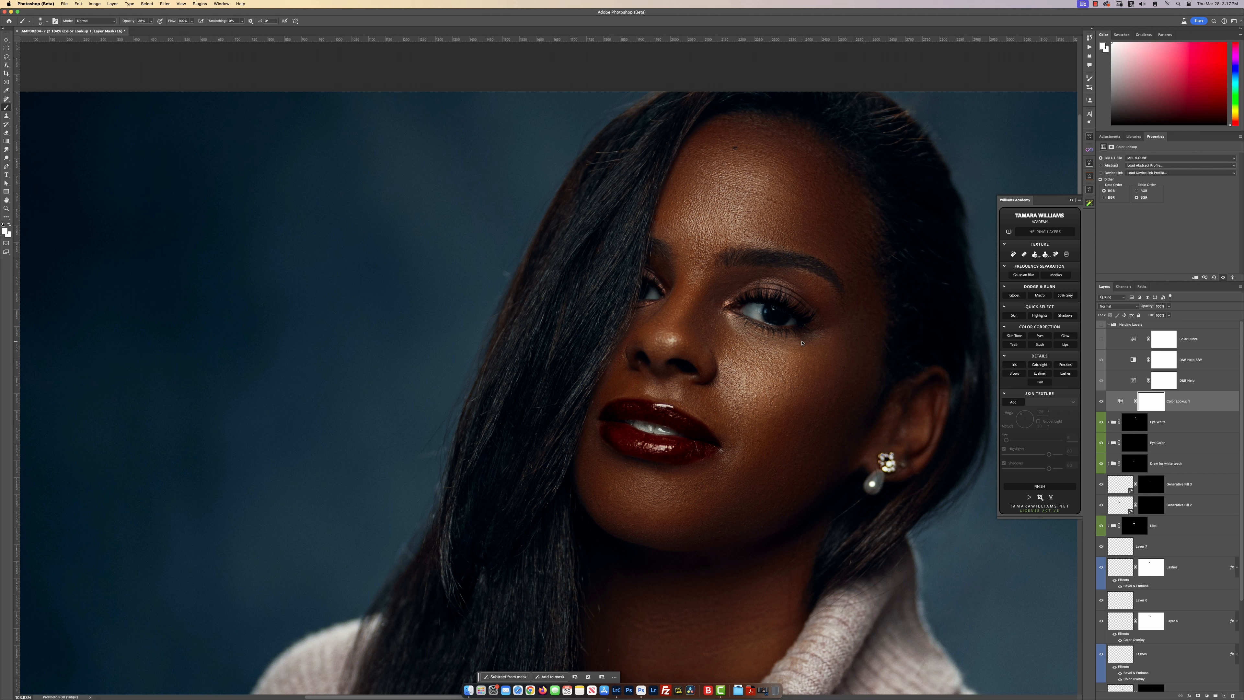
- Set the Color Lookup layer's opacity to 35%, collapse the helping layers group, and target the Color Lookup mask
key("v")
key("super+0")
key("3")
key("5")
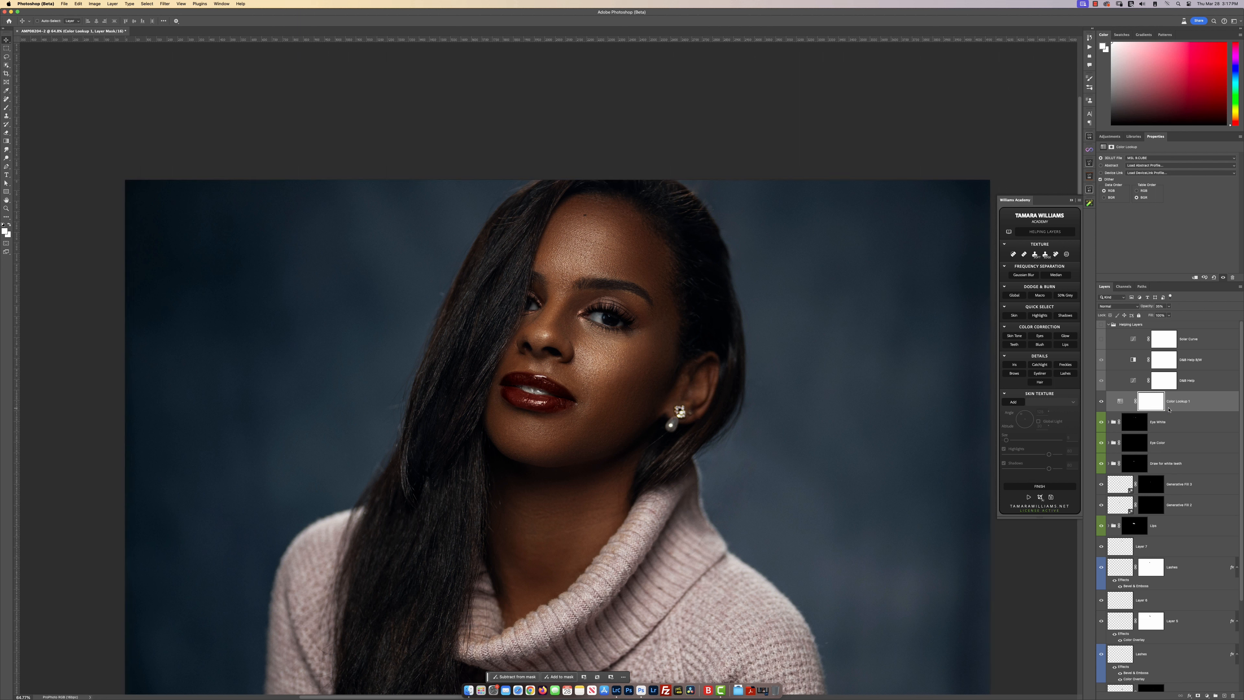
left_click(1109, 324)
left_click(1151, 341)
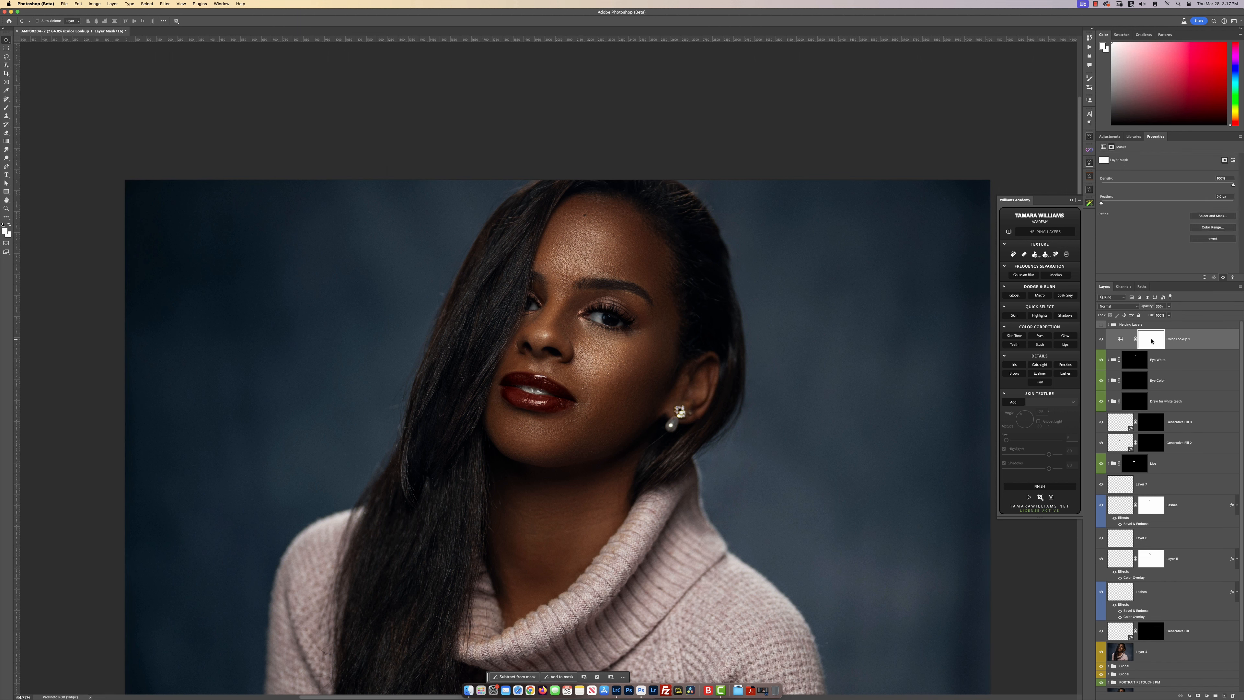
left_click(596, 436)
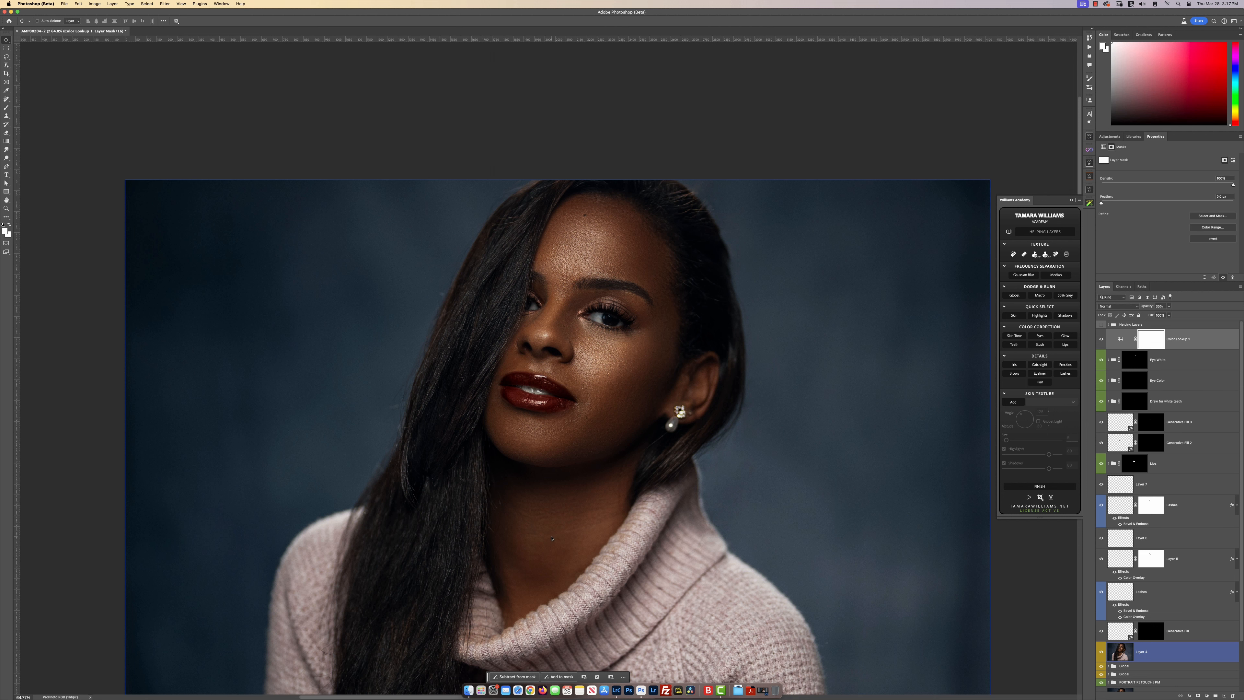
key("b")
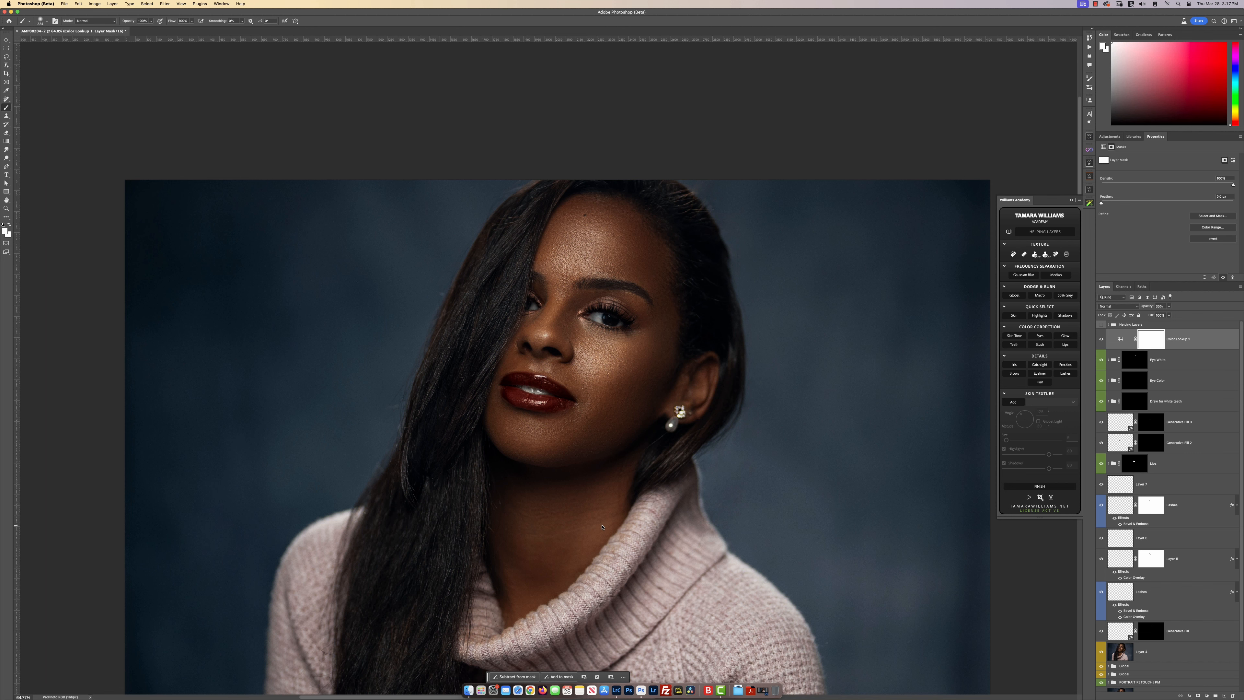
scroll(590, 500, "down", 3)
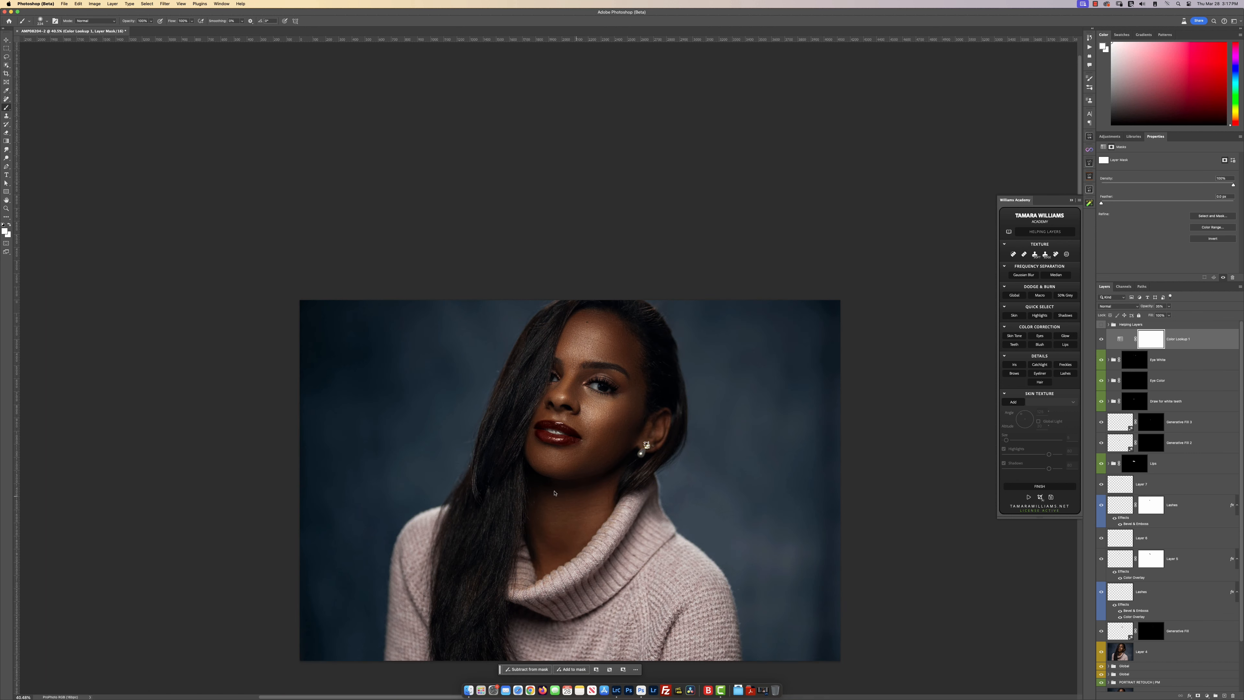
left_click_drag(452, 509, 484, 509)
left_click_drag(464, 592, 441, 595)
left_click_drag(821, 539, 863, 539)
left_click_drag(768, 523, 725, 523)
scroll(685, 411, "up", 3)
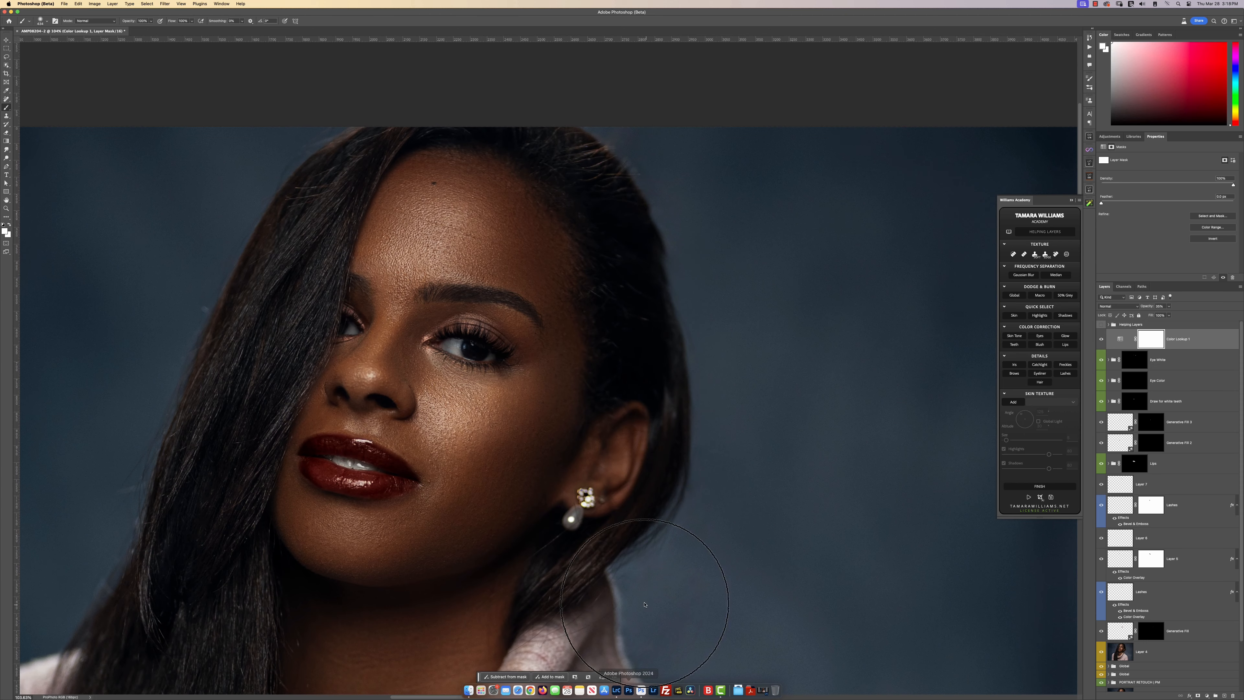
left_click_drag(645, 604, 555, 585)
- Slightly lower the Color Lookup layer's opacity and compare the portrait with the layer hidden and shown
scroll(499, 507, "down", 3)
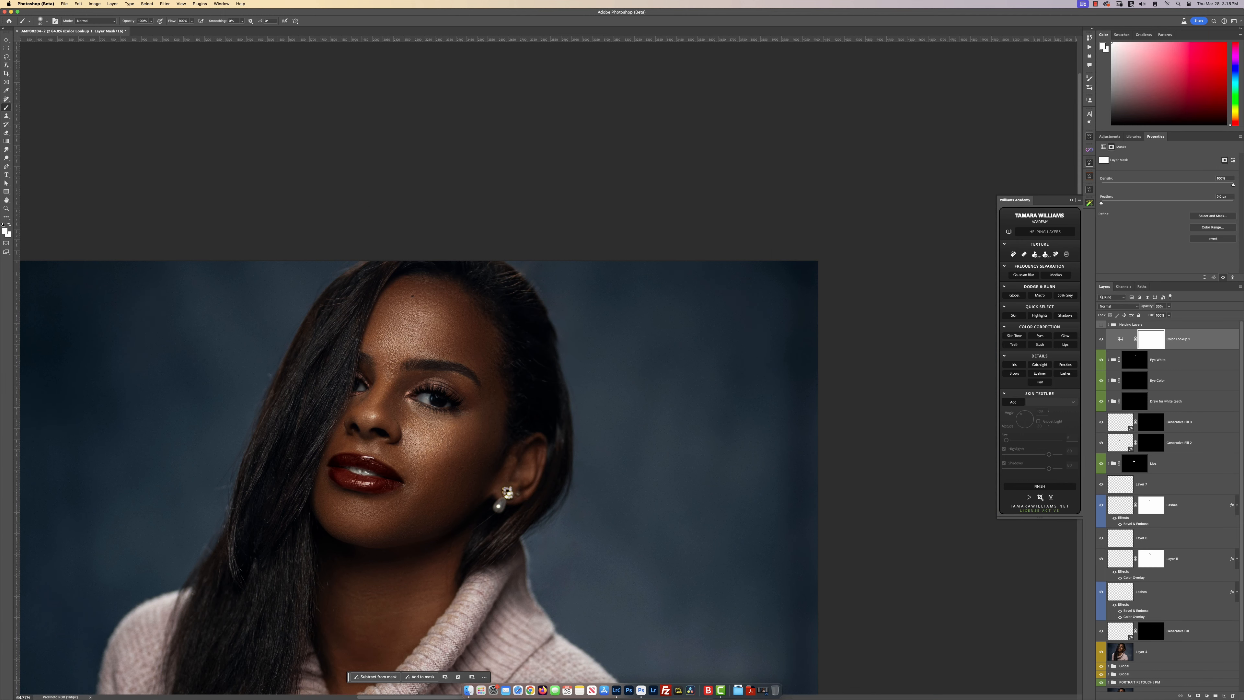
scroll(372, 492, "up", 5)
scroll(372, 492, "down", 5)
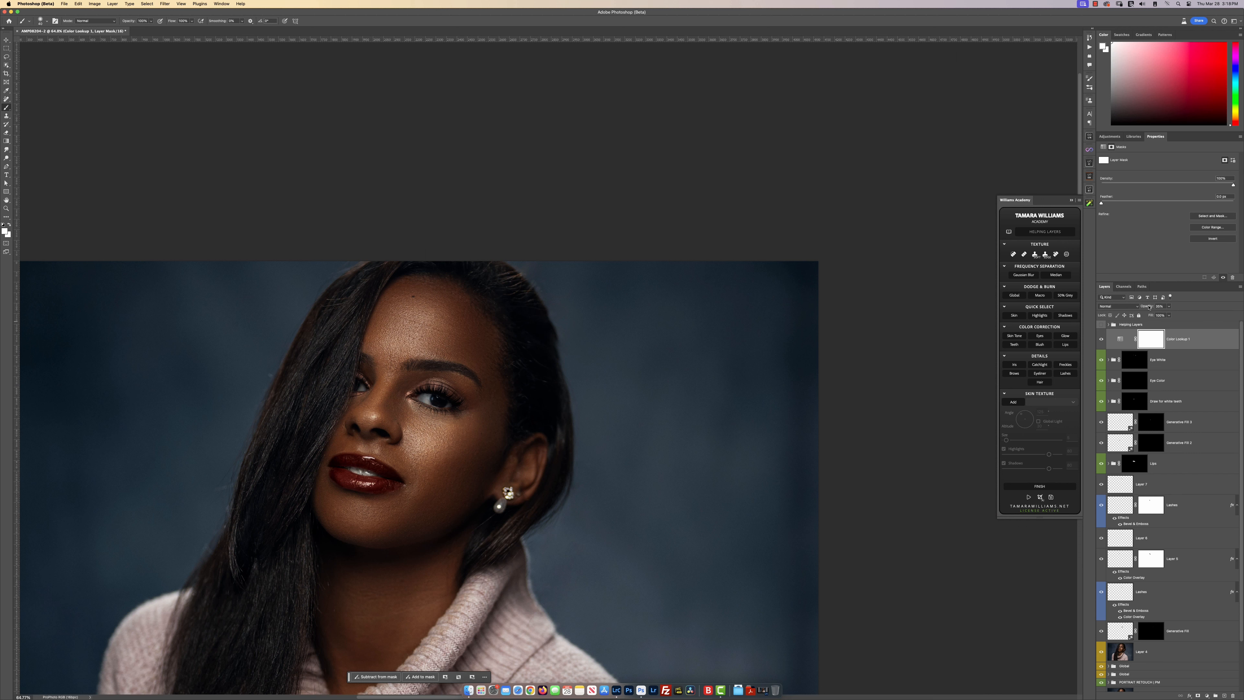
left_click_drag(1148, 307, 1146, 307)
scroll(617, 429, "down", 5)
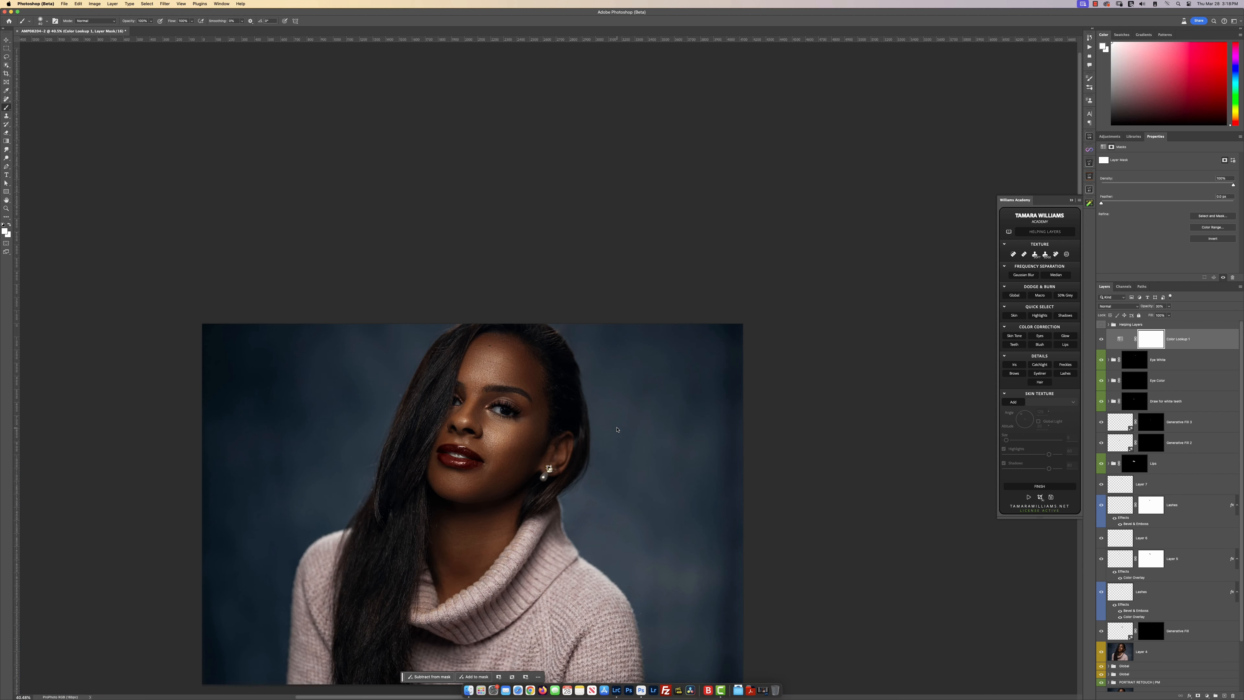
left_click(1100, 339)
left_click(1100, 339)
left_click(1100, 338)
left_click(1100, 338)
scroll(464, 507, "up", 6)
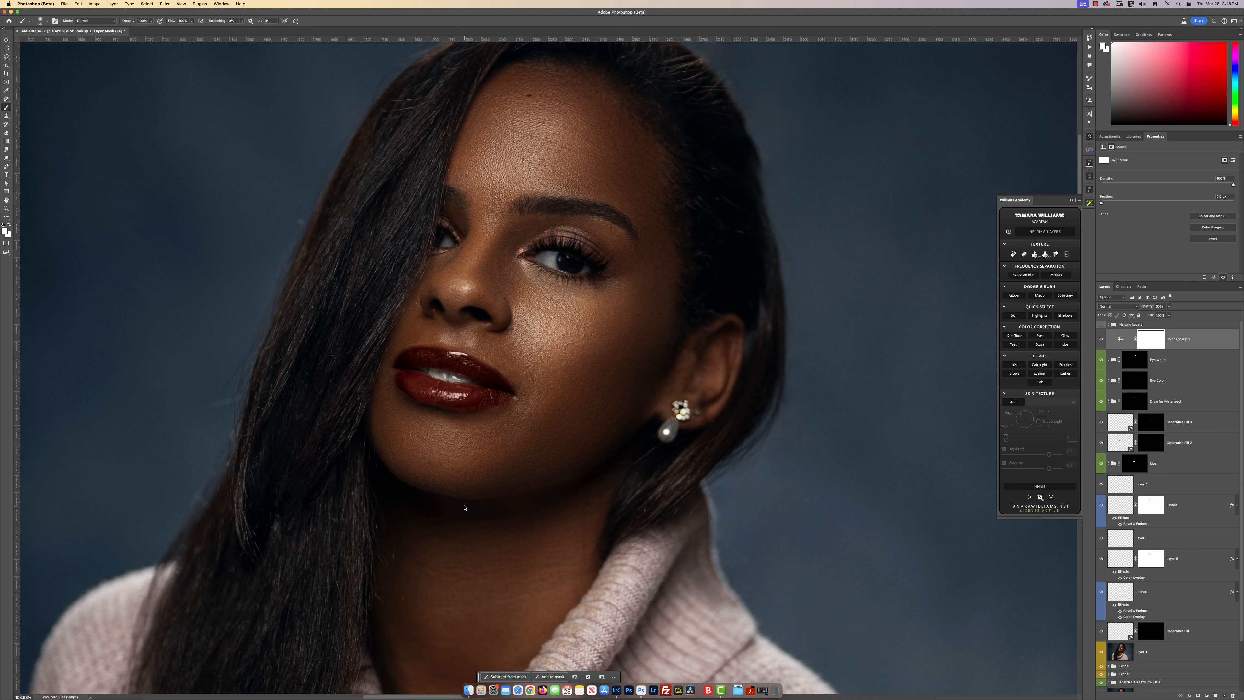
- Add a Color Balance adjustment layer above the Color Lookup and shift its midtones slightly toward cyan and blue
left_click_drag(518, 268, 574, 318)
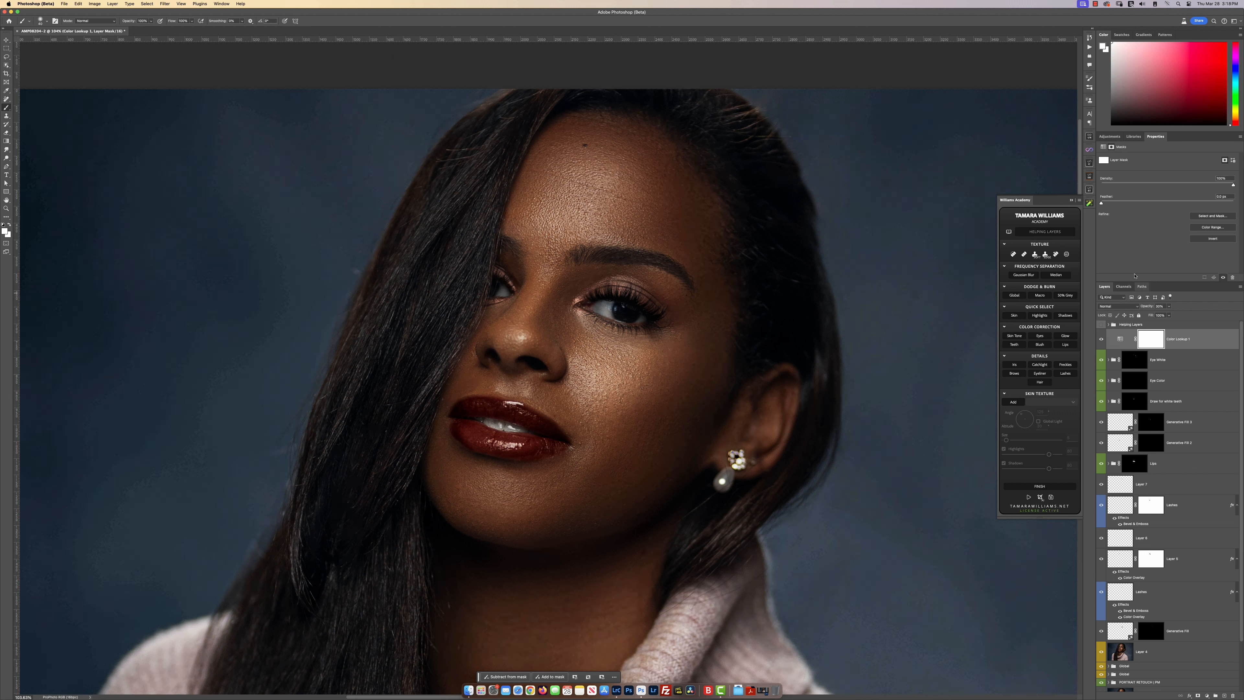
left_click(1109, 136)
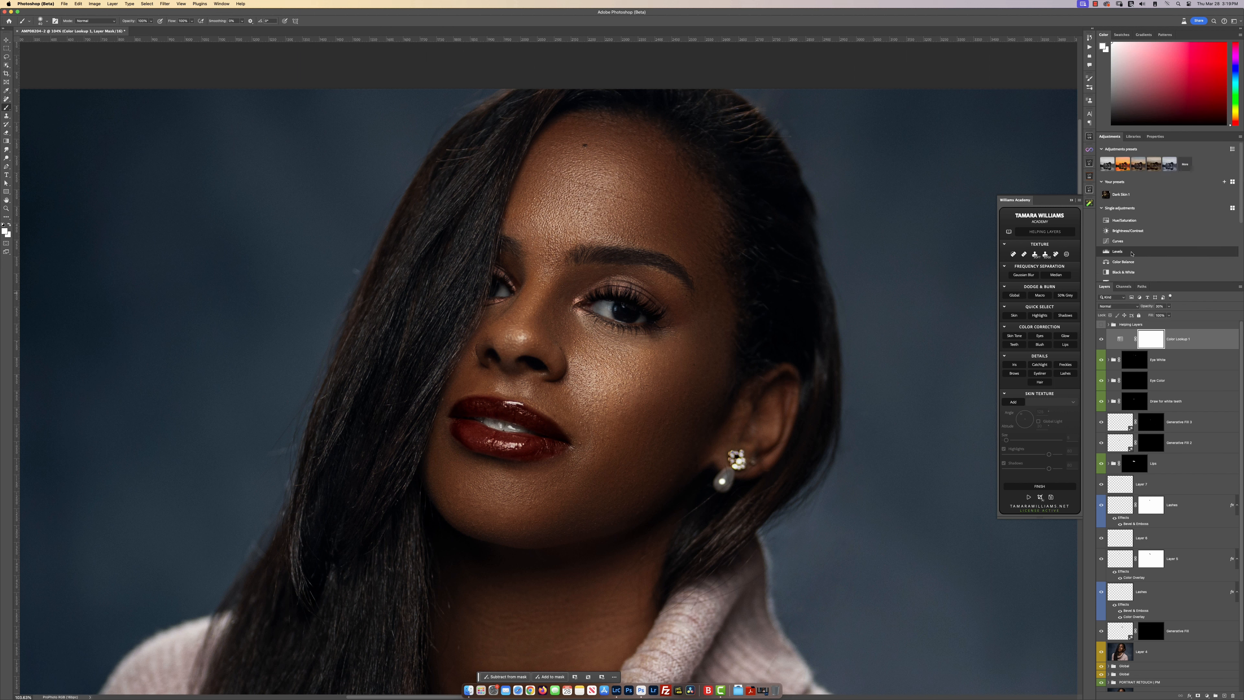
left_click(1127, 262)
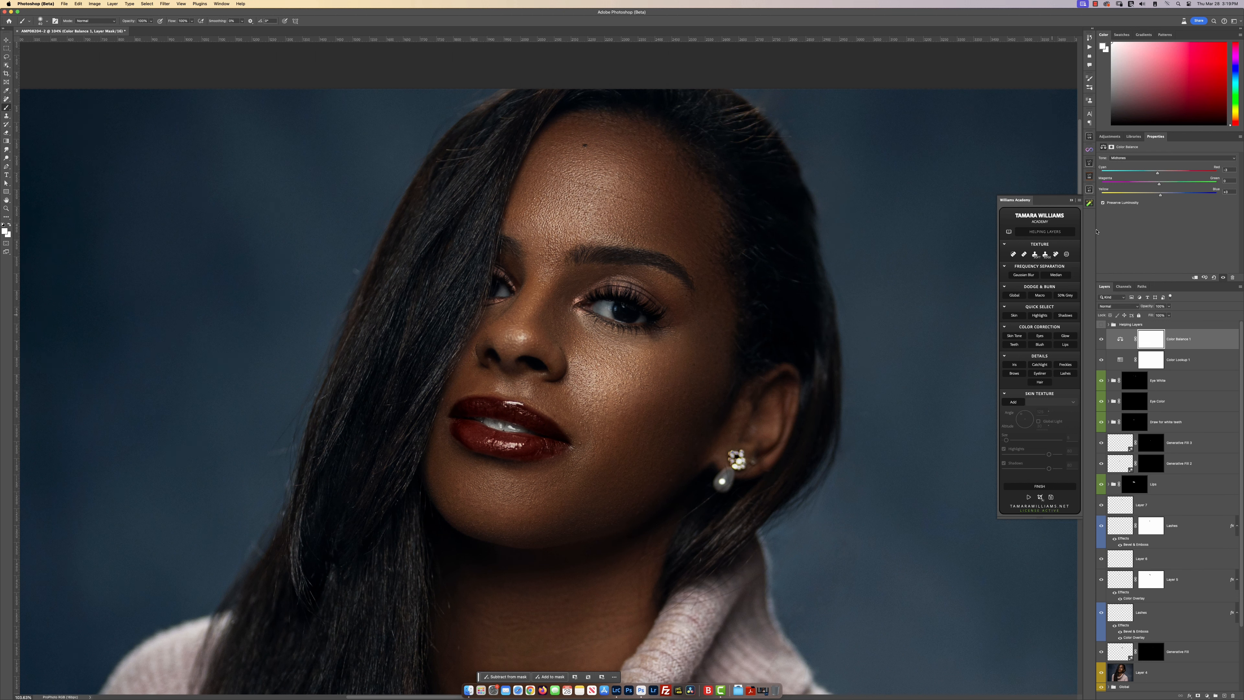
- In the Color Balance layer, shift the highlights slightly toward yellow and nudge the shadows toward blue
left_click(1128, 158)
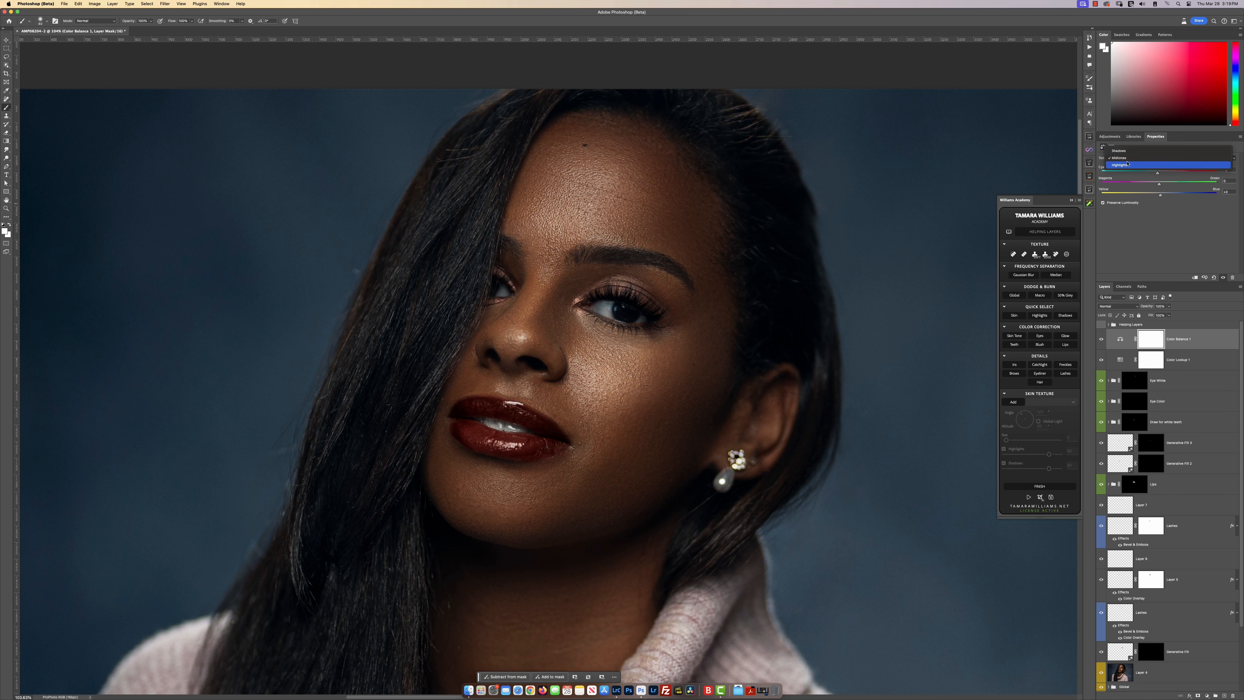
left_click(1126, 166)
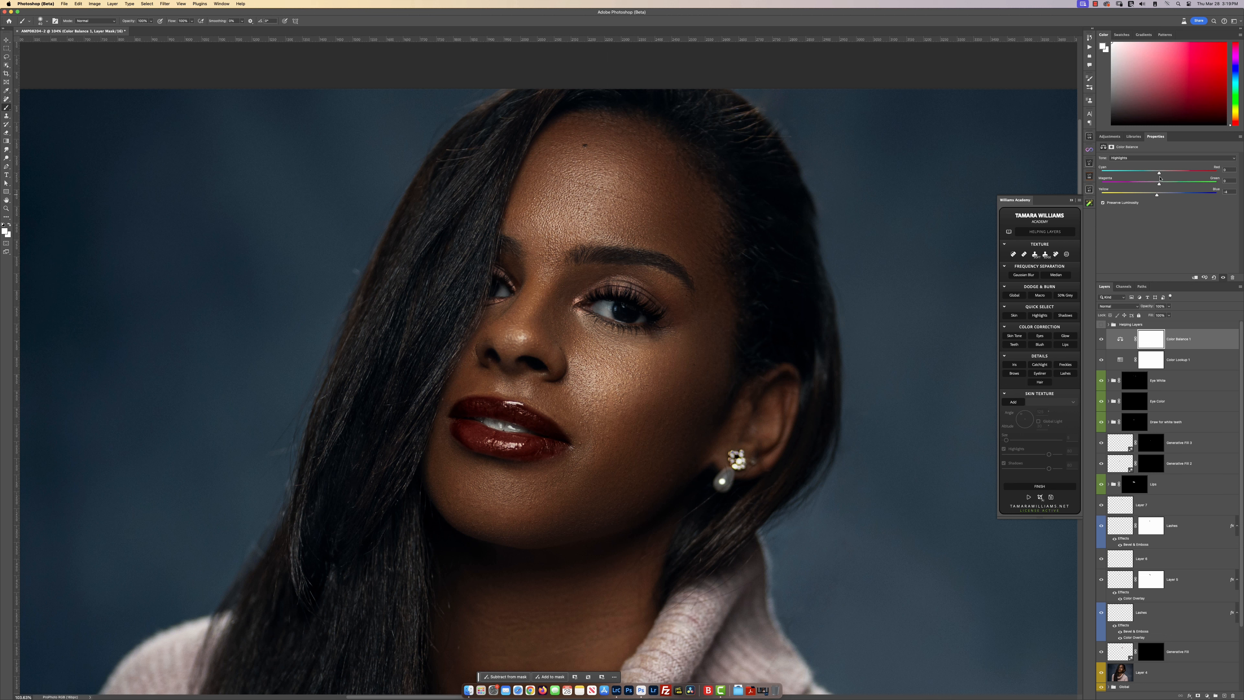
left_click(1148, 157)
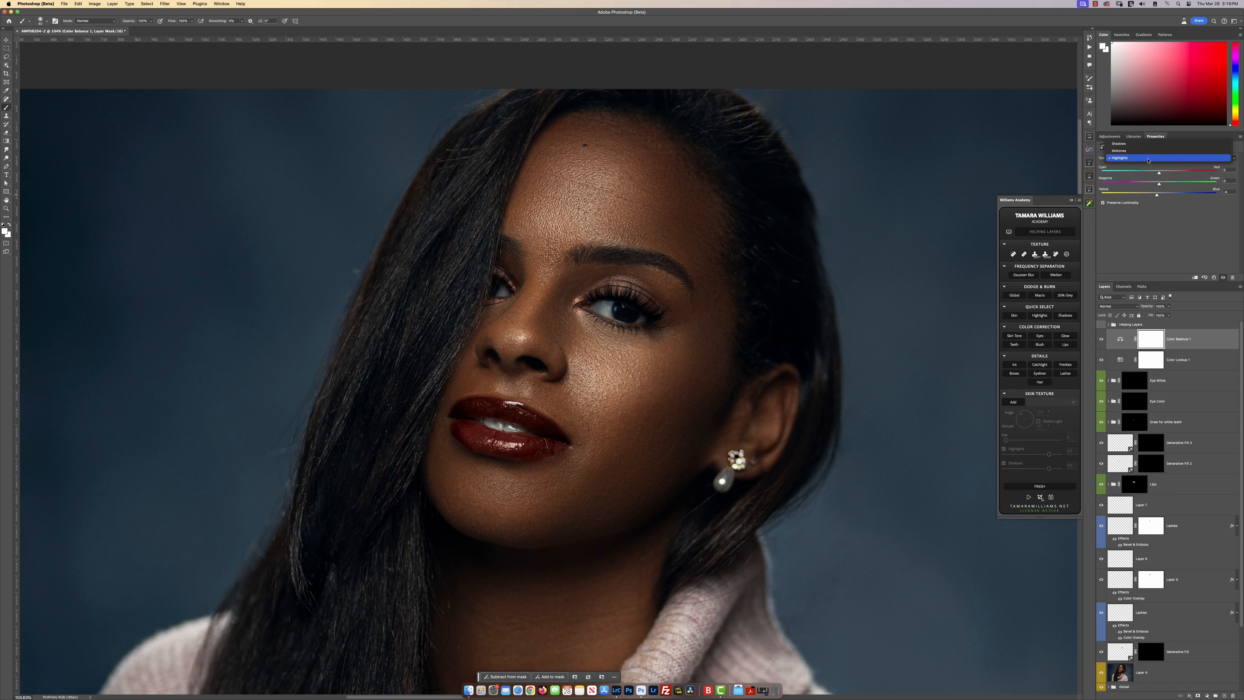
left_click(1141, 141)
left_click_drag(1156, 194, 1159, 195)
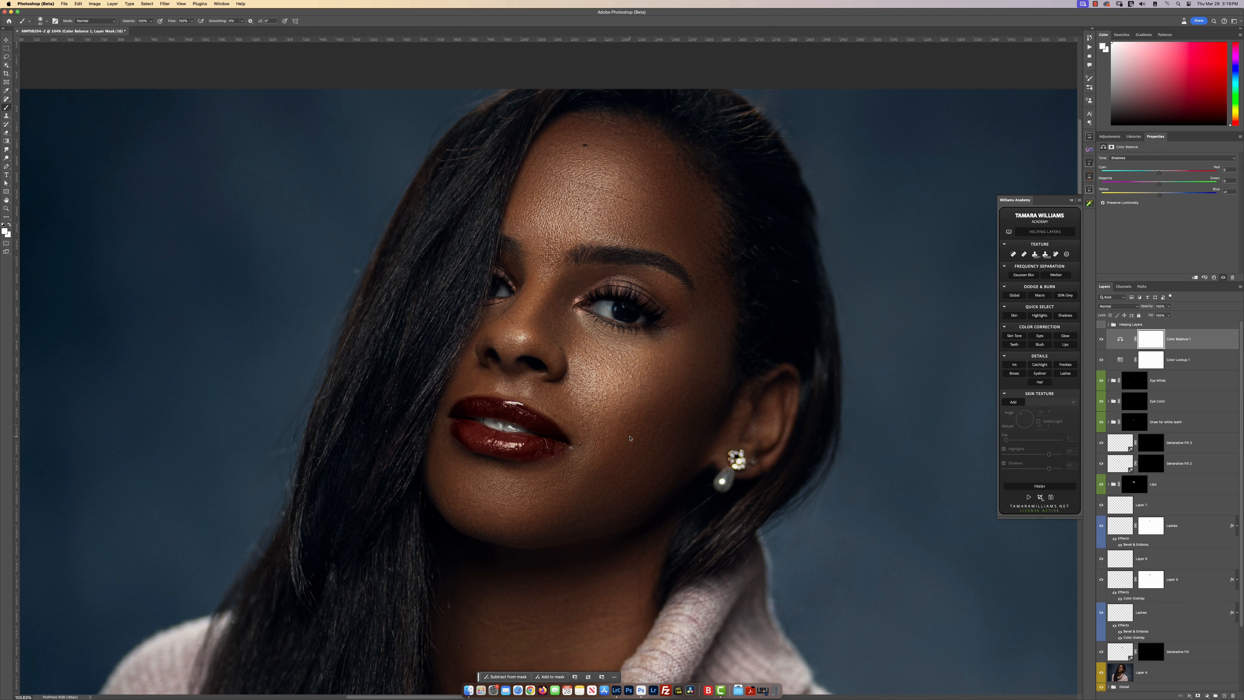
- Compare the portrait with the Color Balance layer hidden and shown, and paint black on its mask over the pearl earring
scroll(629, 438, "down", 3)
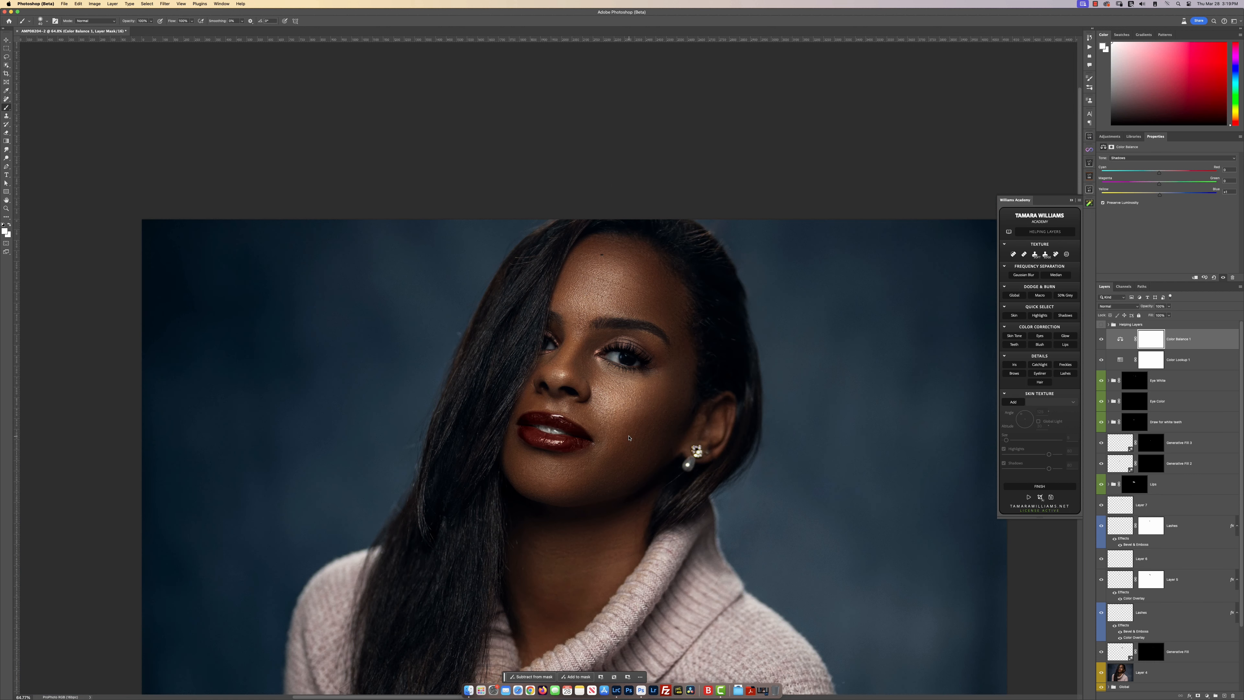
left_click(1102, 338)
left_click(1102, 338)
left_click(1145, 344)
scroll(577, 352, "up", 5)
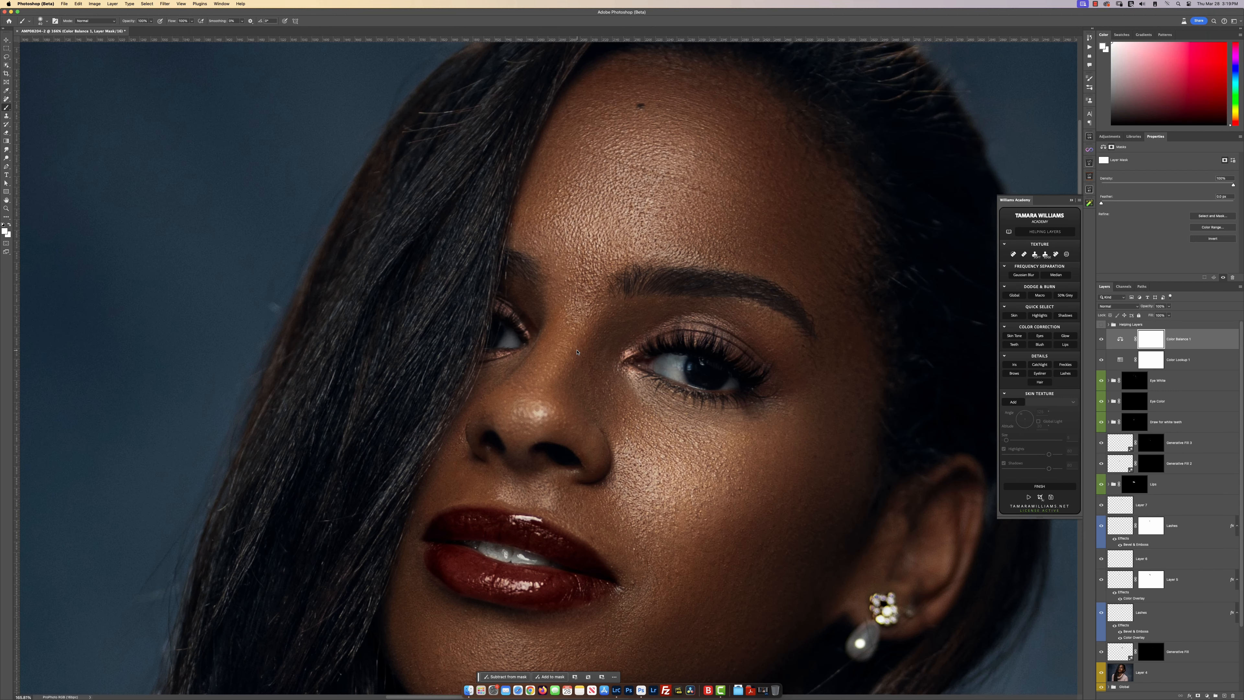
scroll(577, 351, "down", 3)
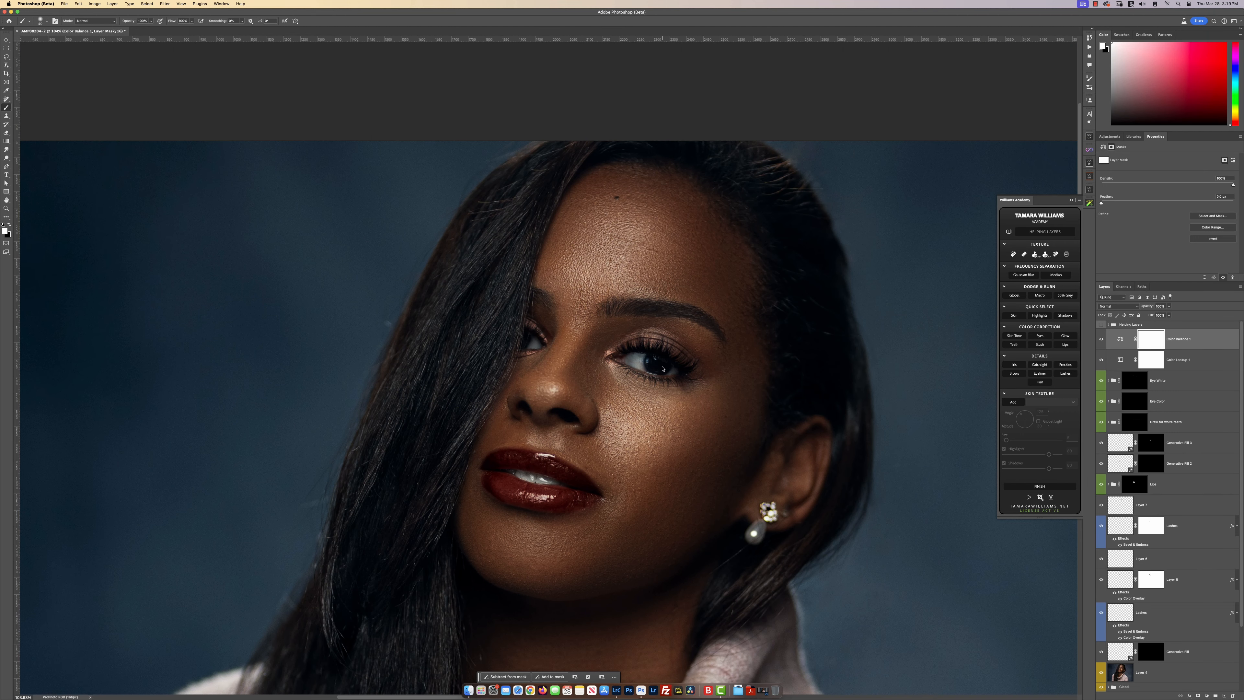
key("x")
left_click_drag(751, 536, 768, 511)
scroll(556, 254, "down", 5)
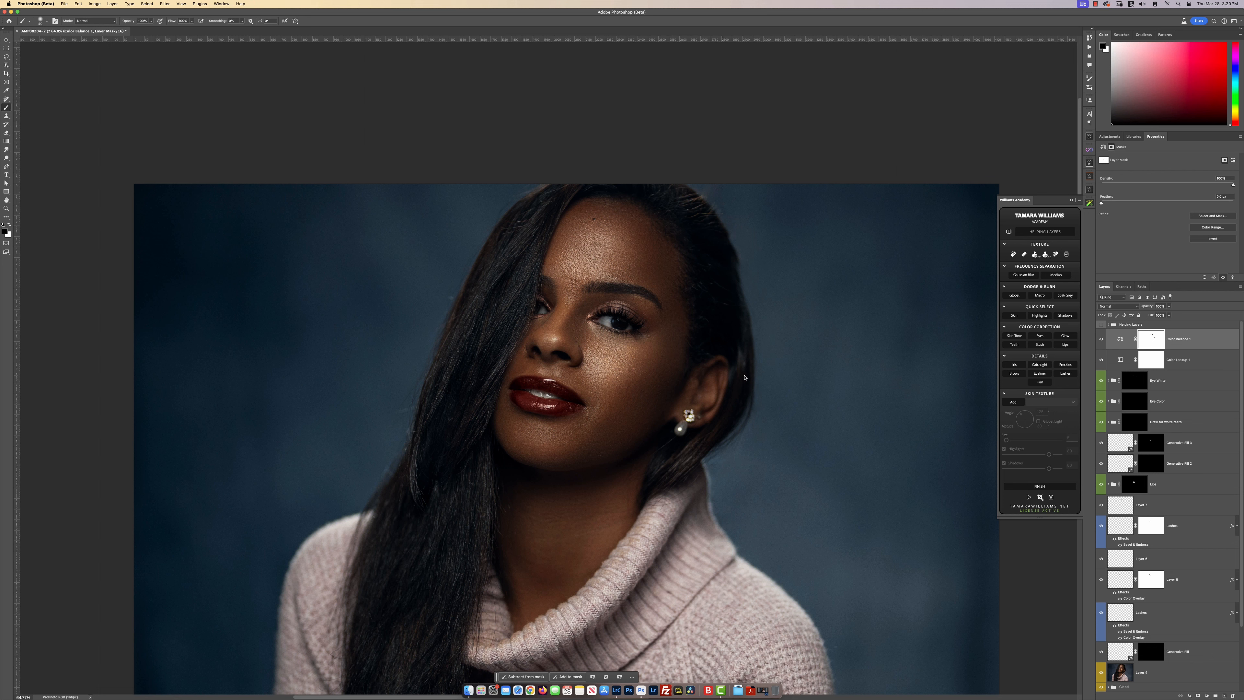
- Add a Curves adjustment layer, pull its white point slightly inward, add a midtone point, and compare it hidden and shown
left_click(1109, 136)
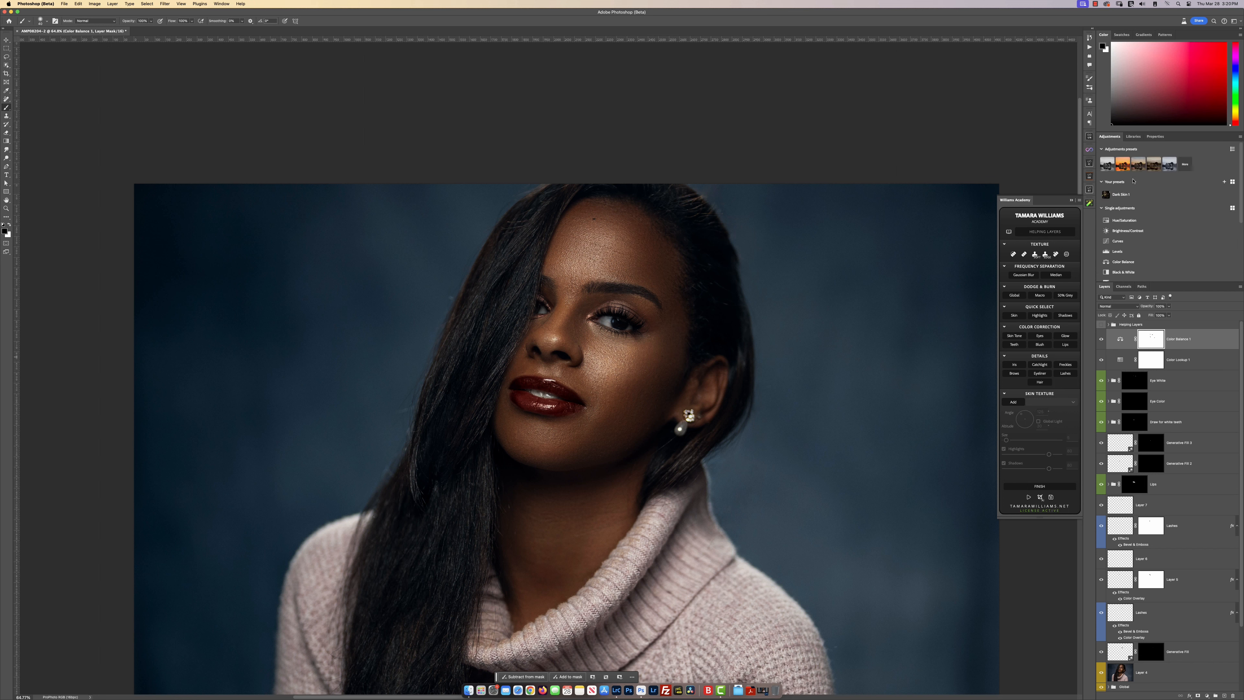
left_click(1128, 242)
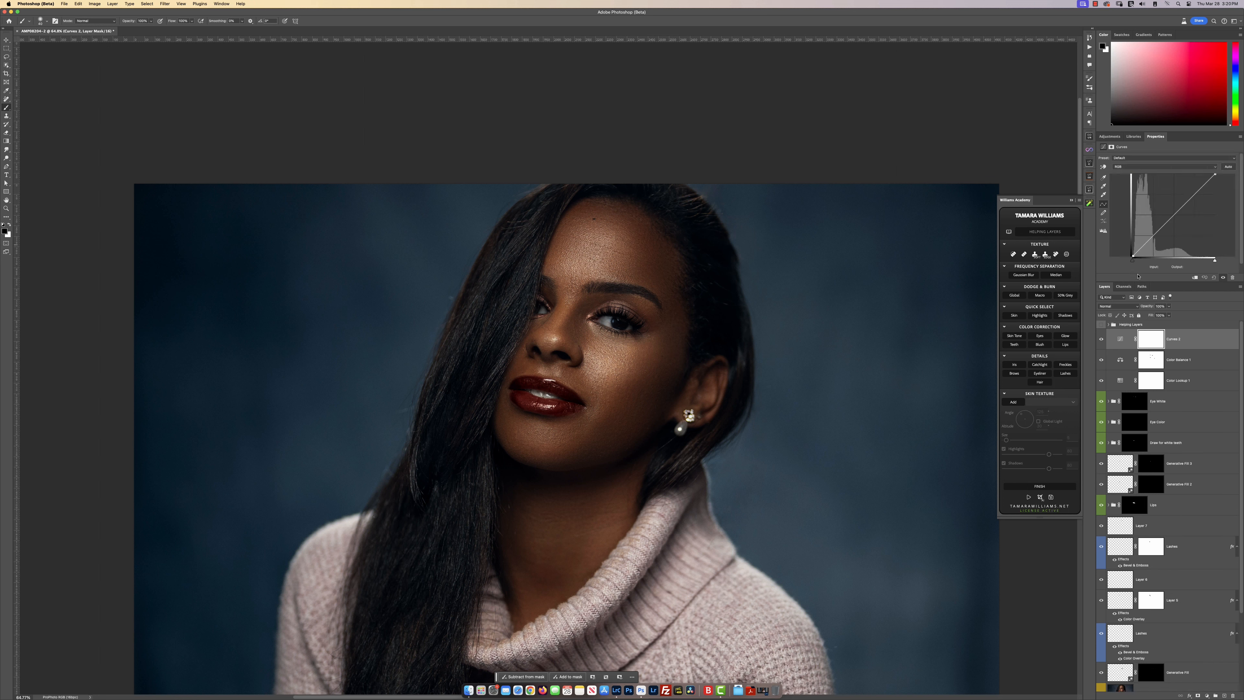
left_click_drag(1132, 257, 1132, 255)
left_click_drag(1214, 260, 1210, 260)
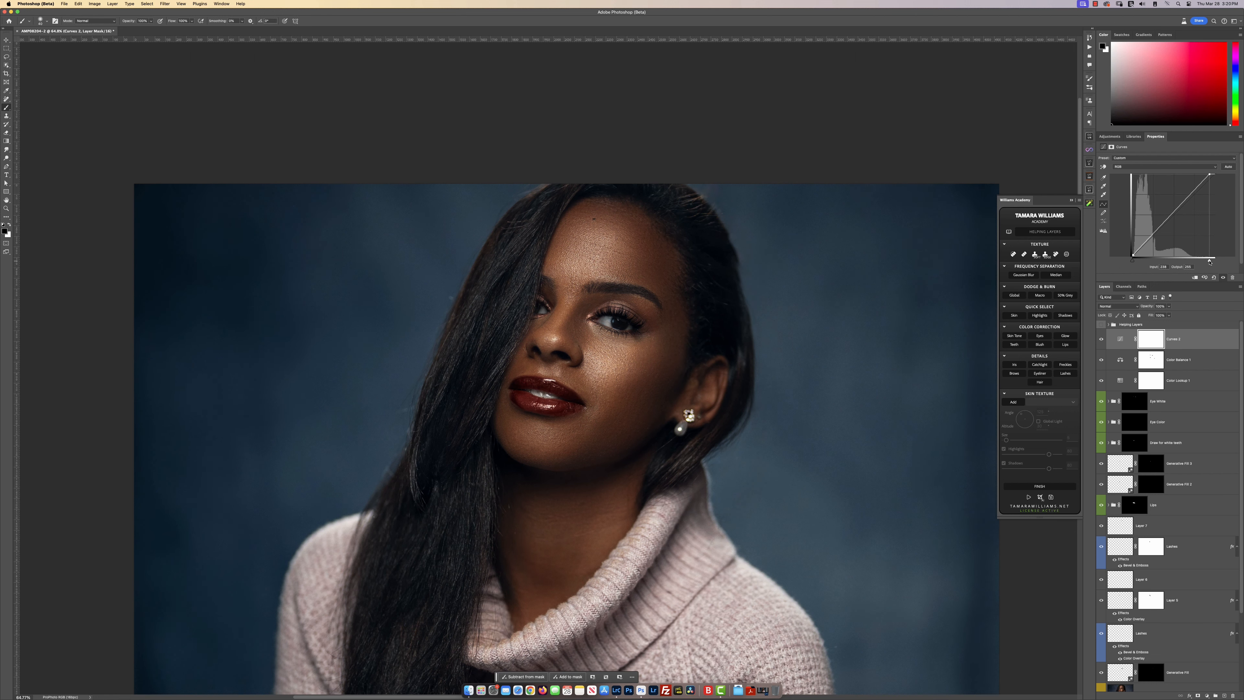
left_click(1165, 221)
left_click(1101, 339)
left_click(1101, 338)
left_click(1101, 338)
left_click(1101, 338)
scroll(619, 479, "down", 3)
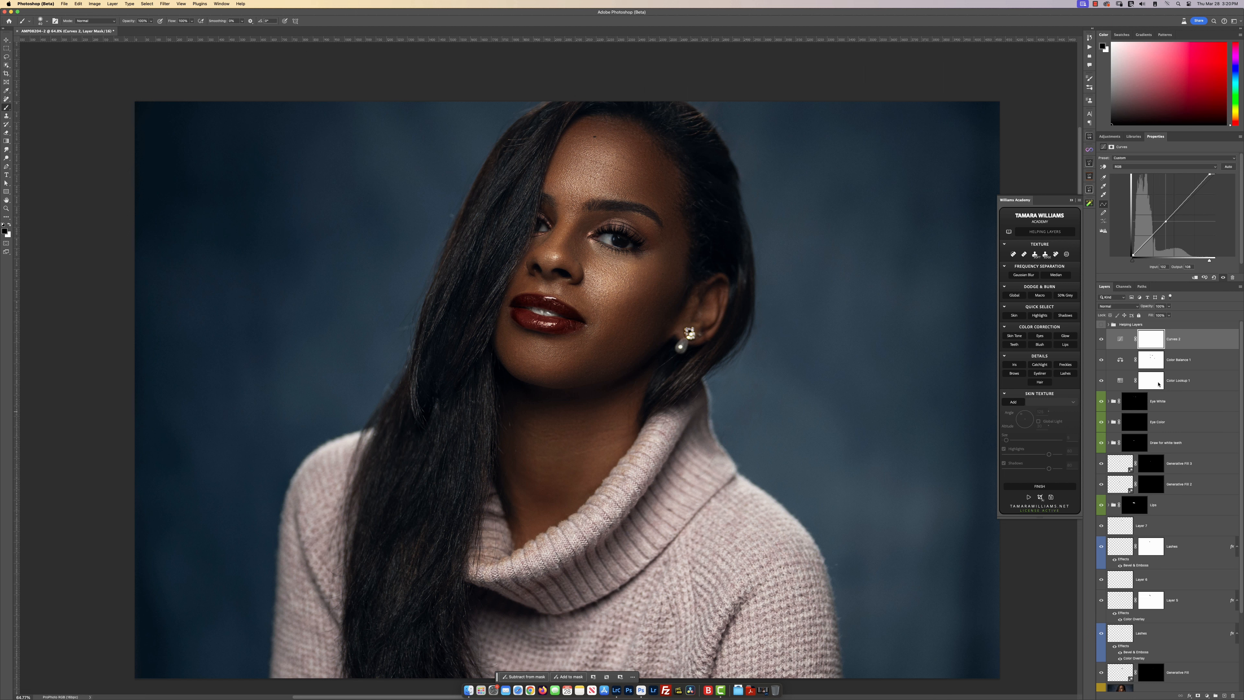
- In the Color Balance layer, shift the shadows slightly toward red and compare the portrait with the layer hidden and shown
left_click(1150, 360)
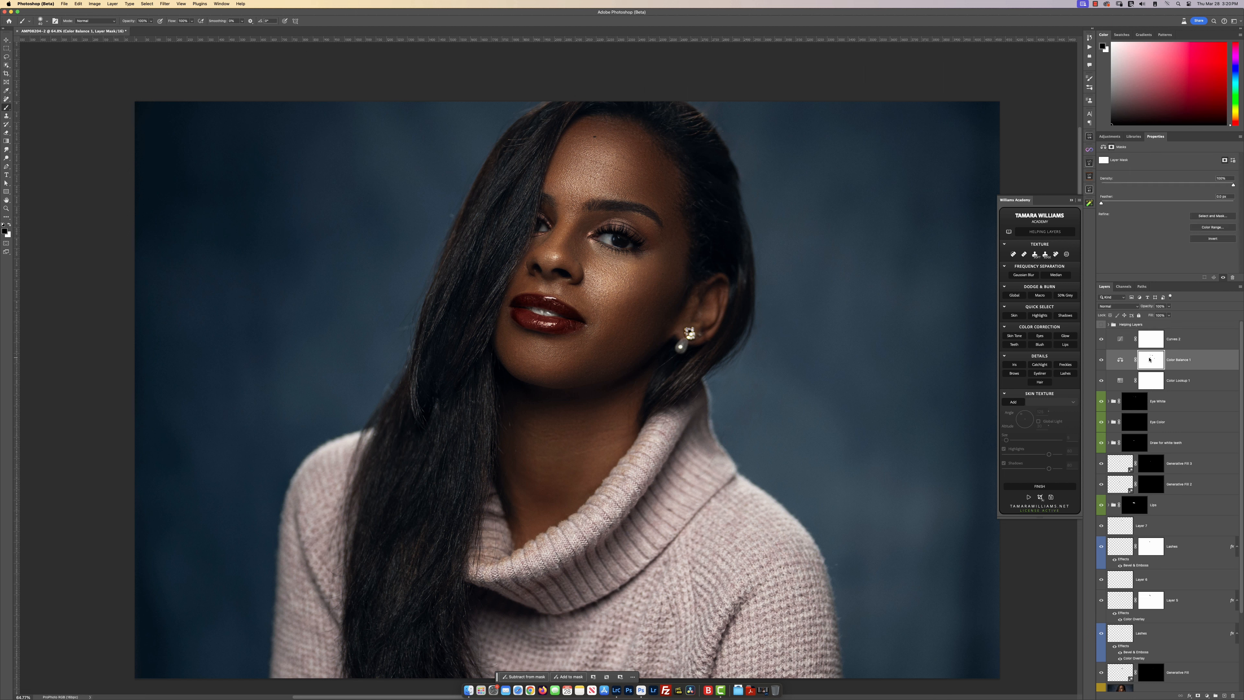
left_click(1121, 361)
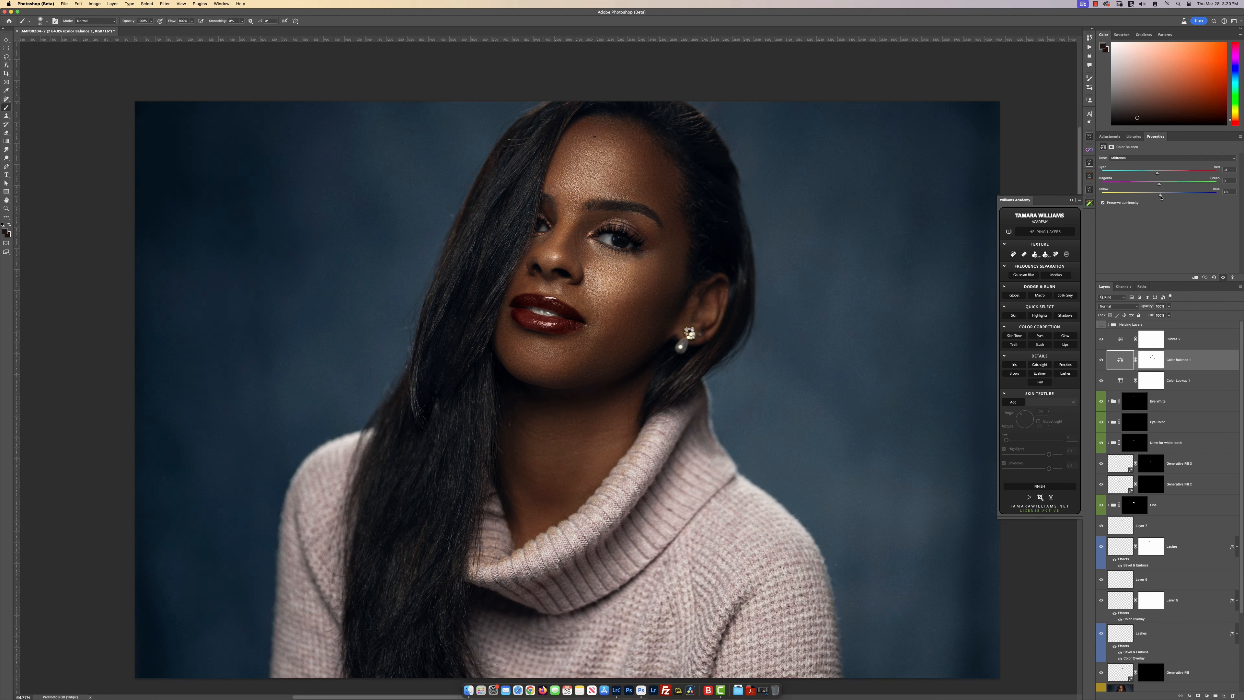
left_click(1141, 156)
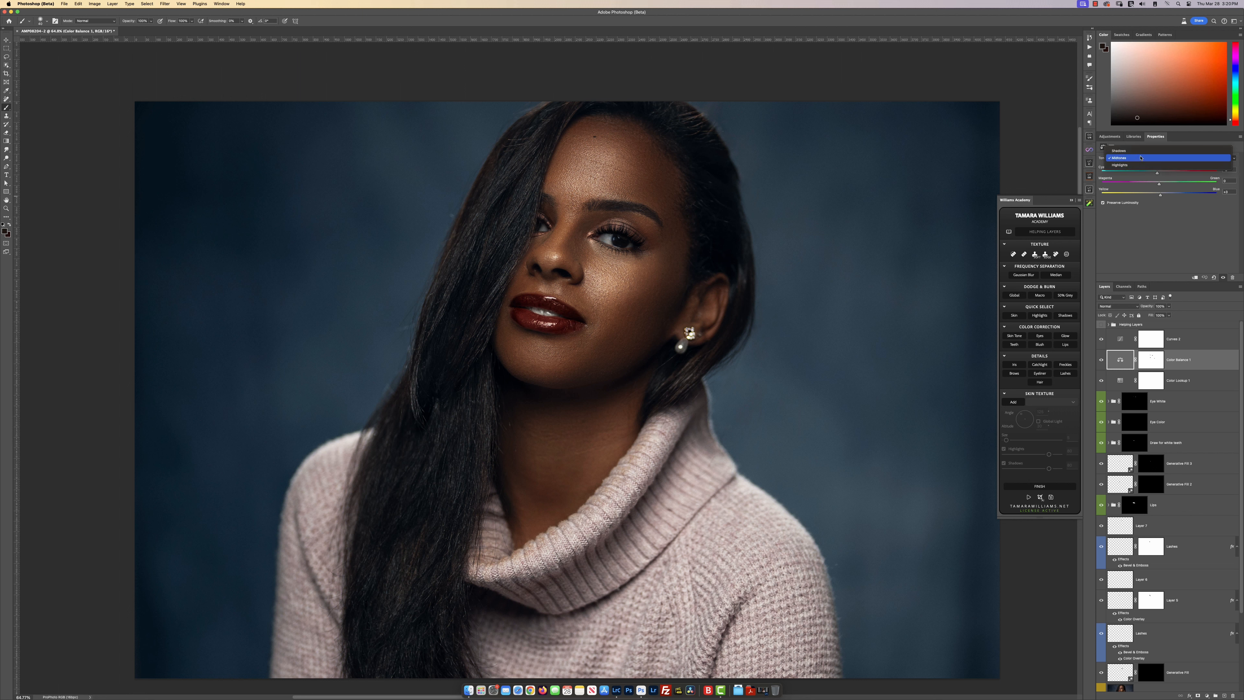
left_click(1139, 152)
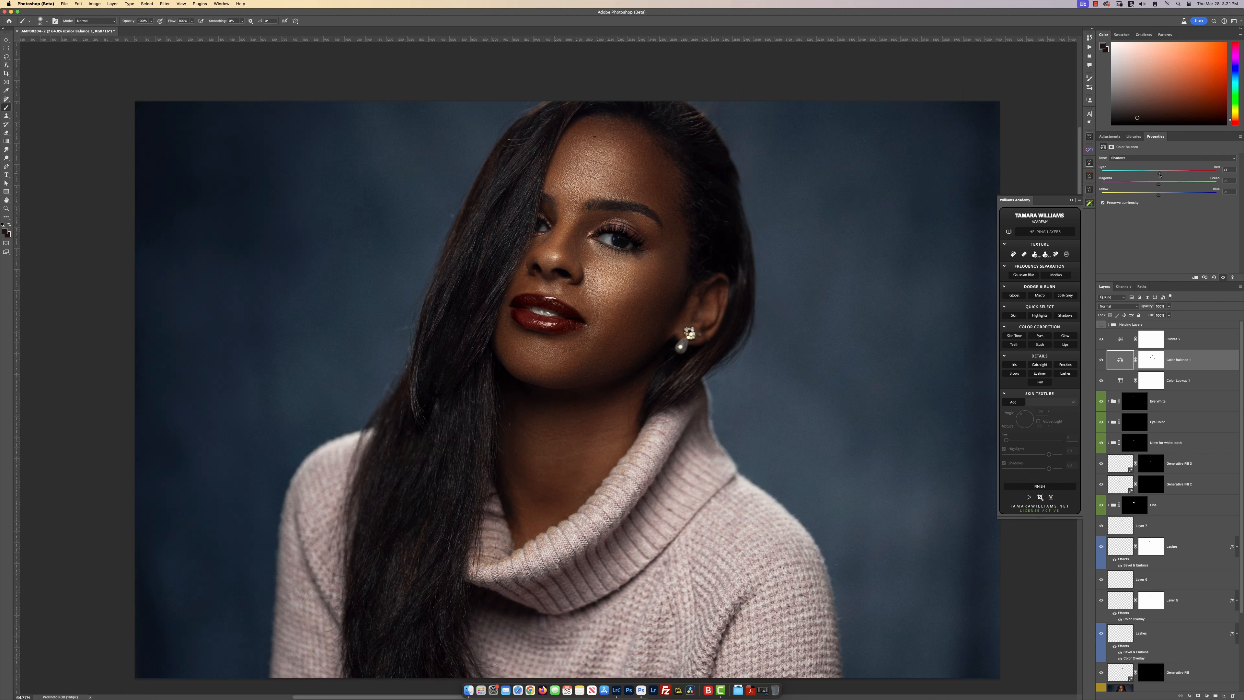
scroll(674, 426, "down", 3)
scroll(674, 426, "up", 3)
left_click(1101, 360)
left_click(1101, 361)
left_click(1101, 361)
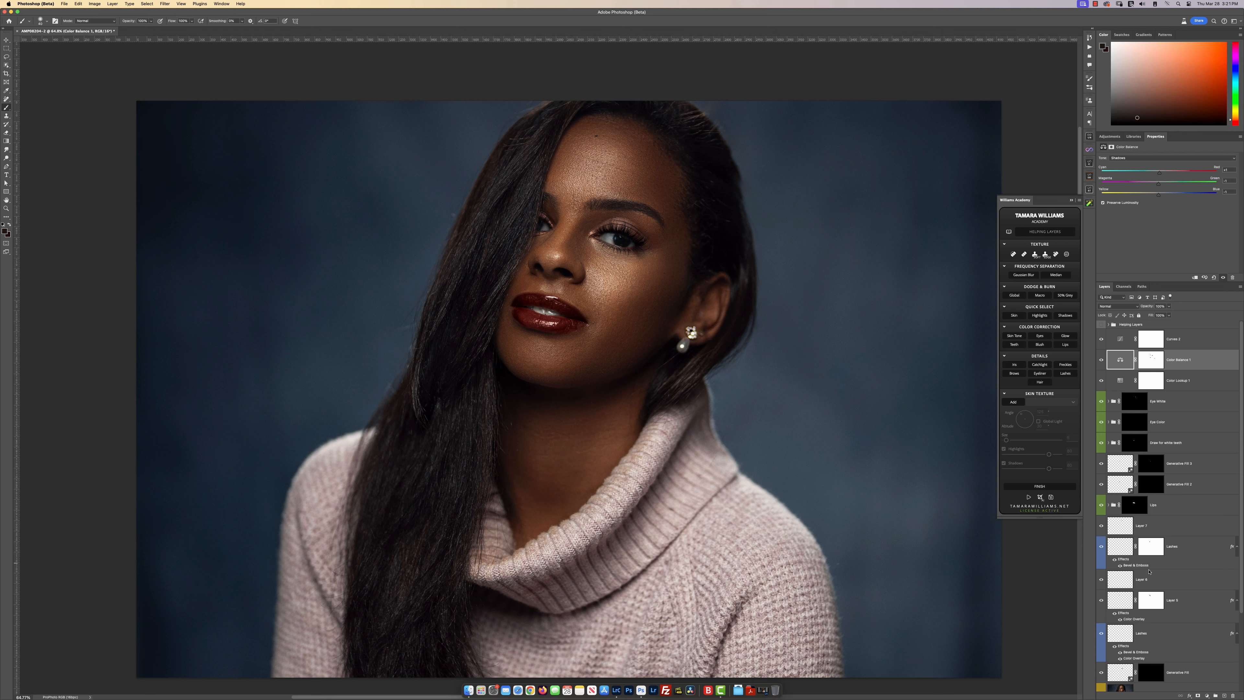
- Compare the retouched portrait with the original by showing only the Background layer and restoring all layers
scroll(1169, 504, "down", 5)
scroll(1105, 698, "down", 3)
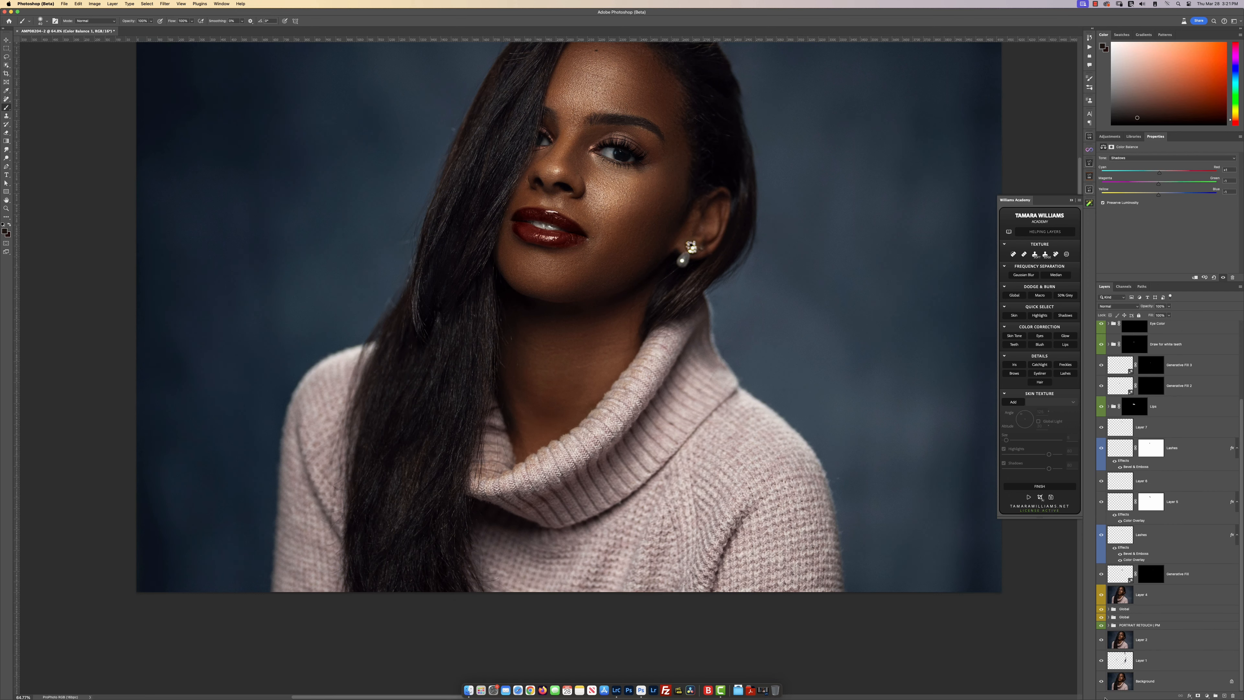
left_click(1101, 681, "alt")
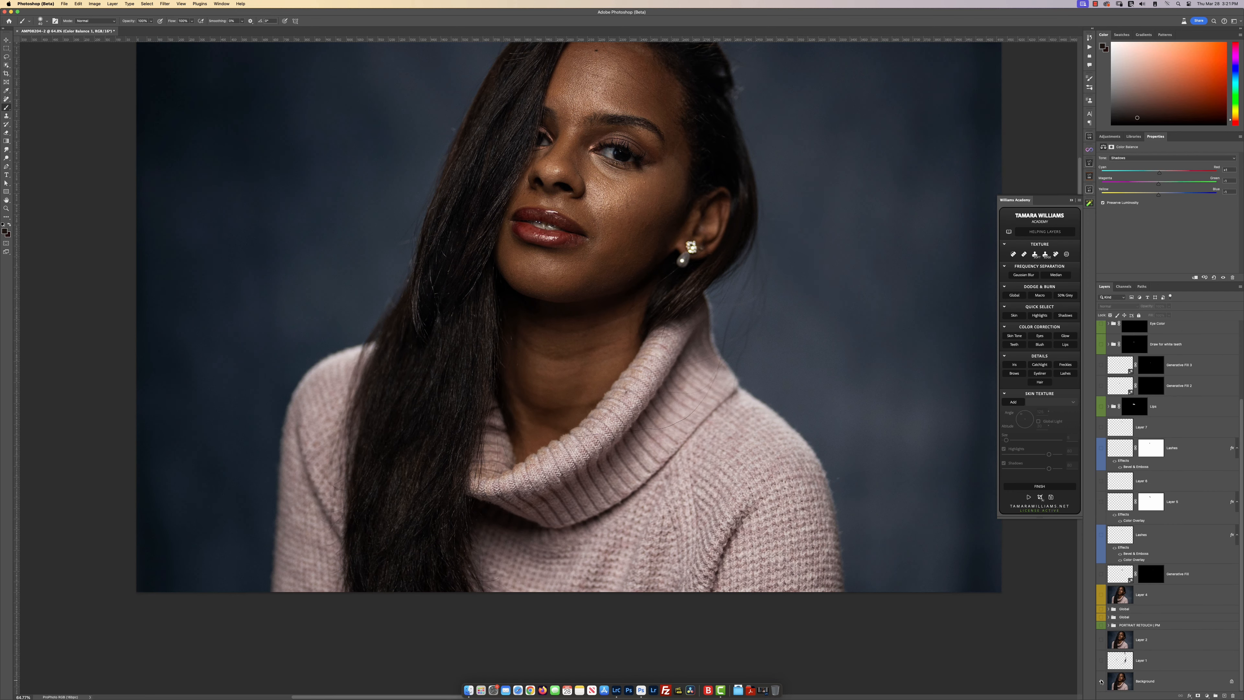
left_click(1101, 681, "alt")
left_click(1101, 681, "alt")
left_click(1101, 681, "alt")
left_click(1101, 681, "alt")
- Create a Median frequency separation group above the Color Balance layer and collapse the helping layers group
left_click_drag(662, 243, 681, 351)
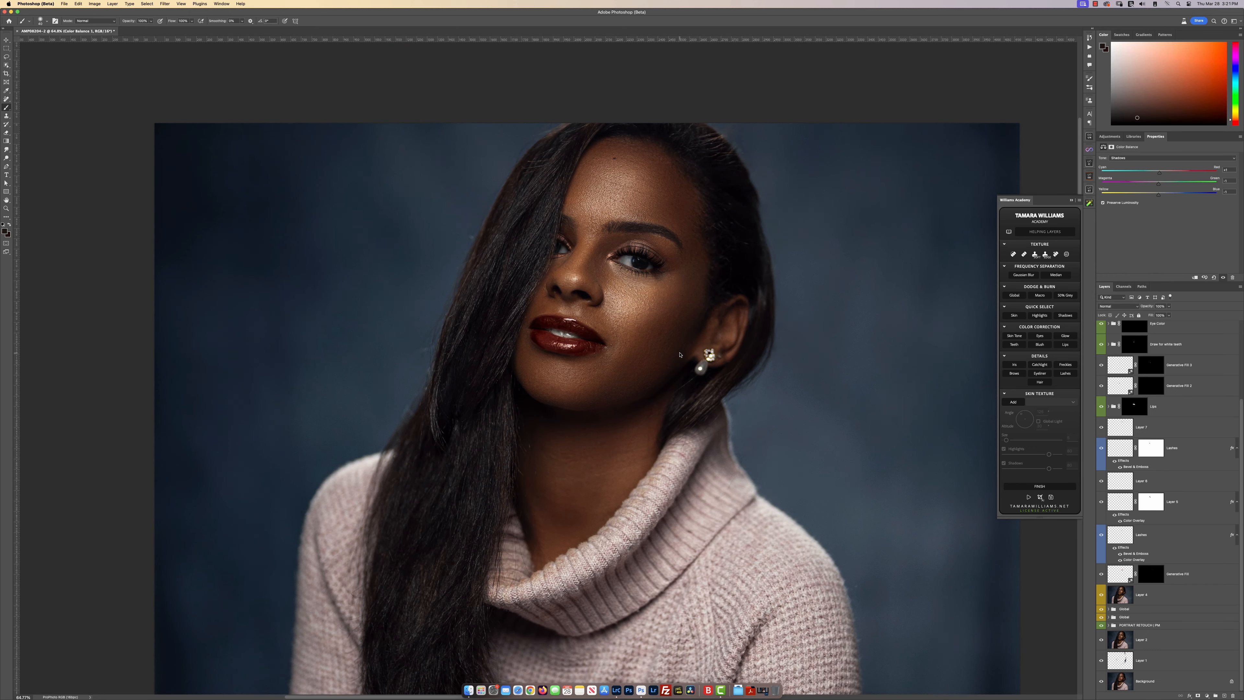
scroll(643, 261, "up", 3)
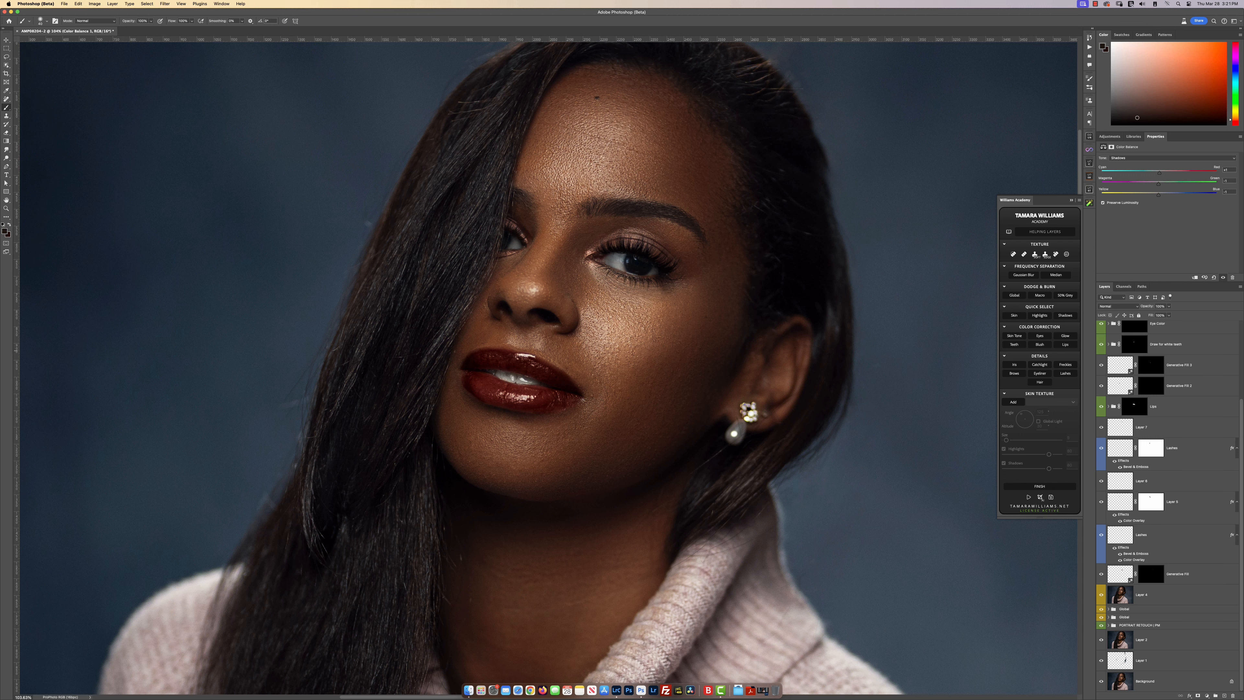
scroll(1127, 348, "up", 4)
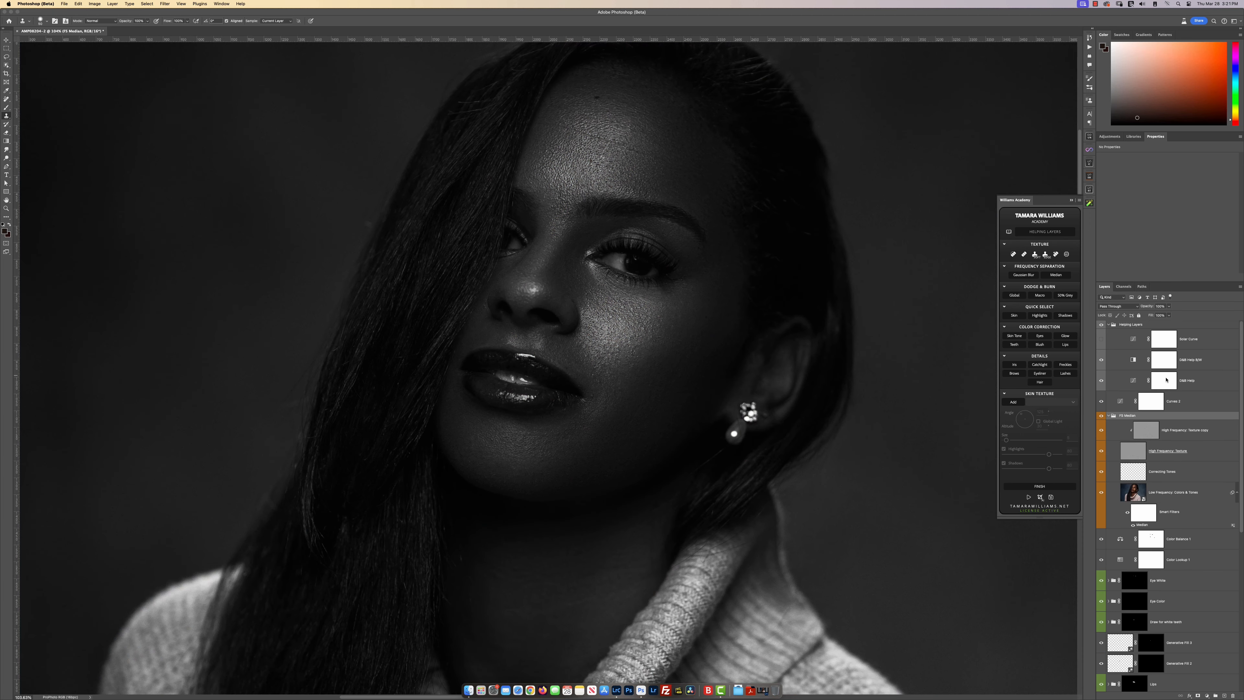
left_click(1108, 324)
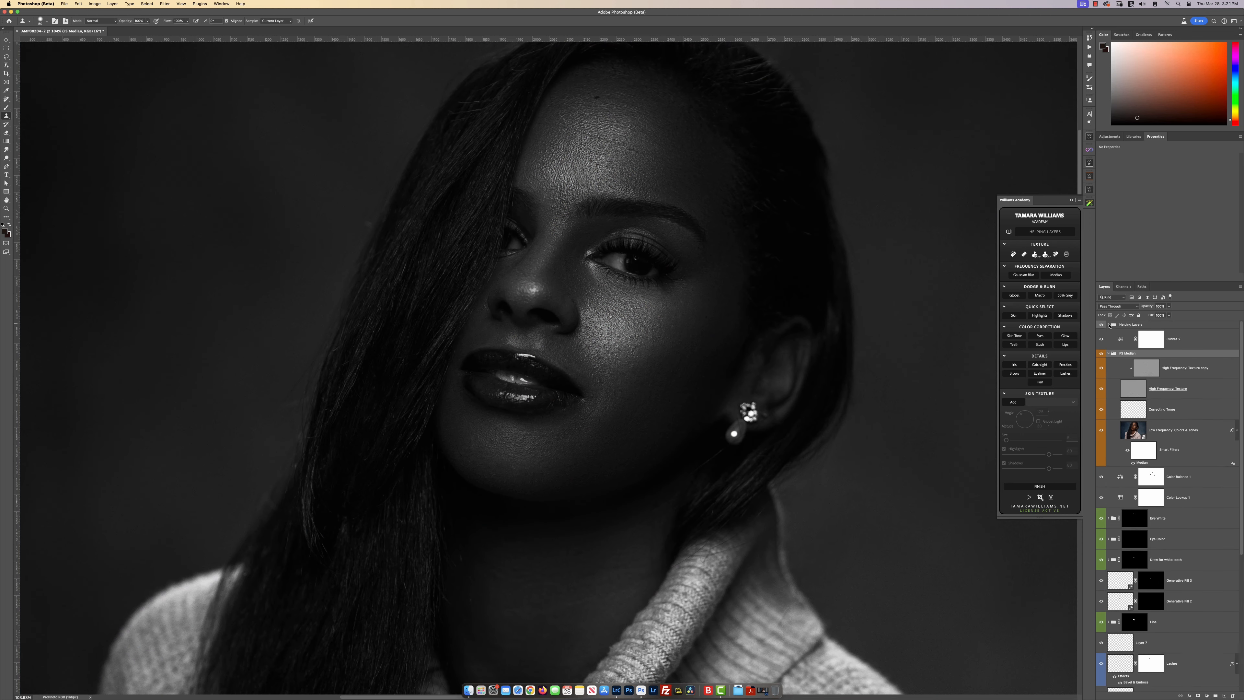
- Hide the helping layers and clone skin texture at the mouth corner and cheek on the High Frequency Texture copy layer
scroll(627, 378, "up", 3)
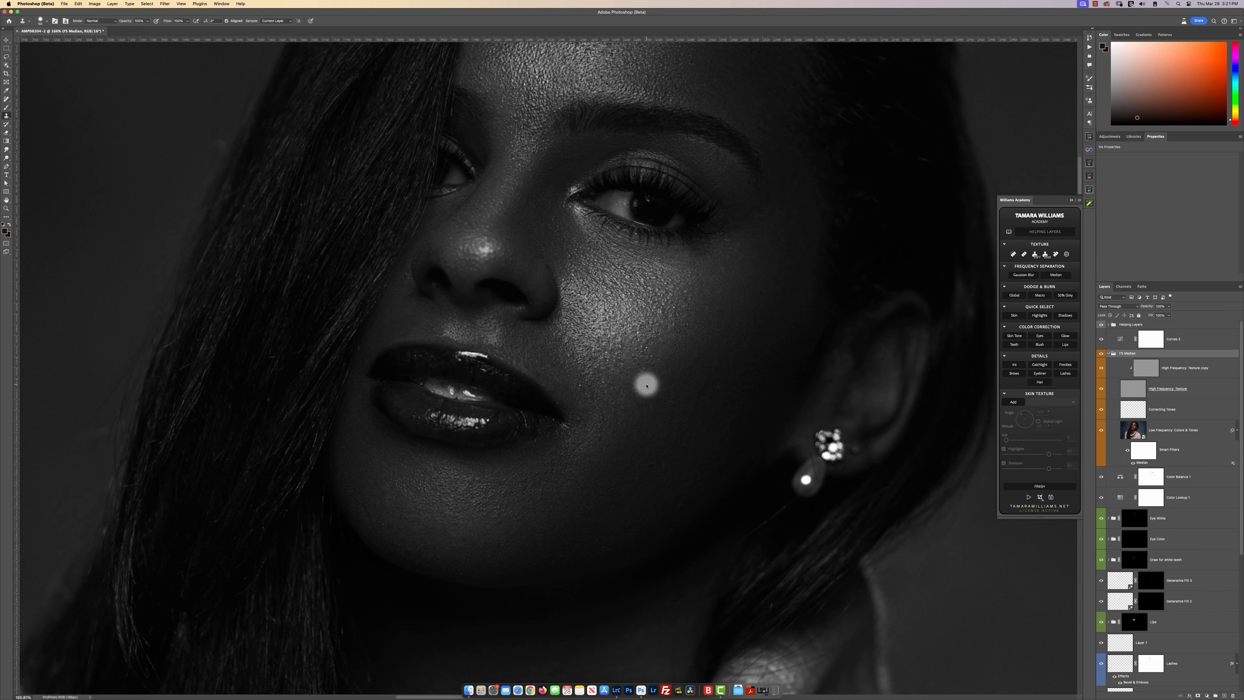
scroll(637, 378, "up", 3)
key("j")
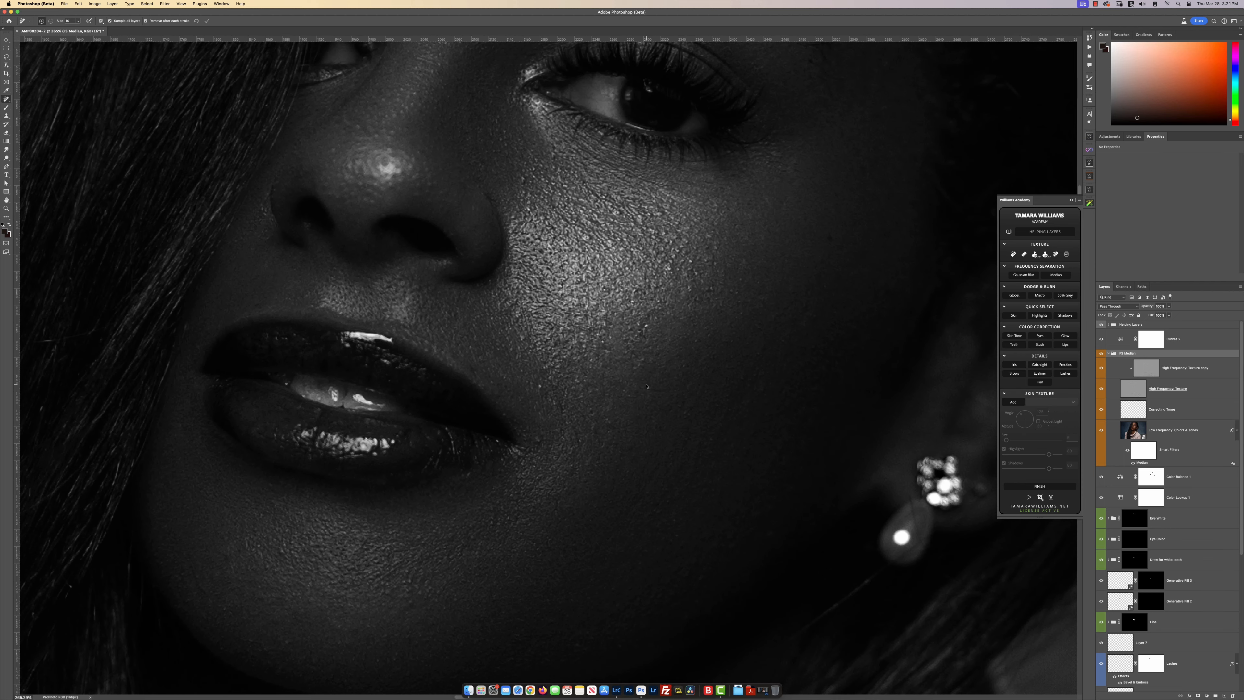
key("s")
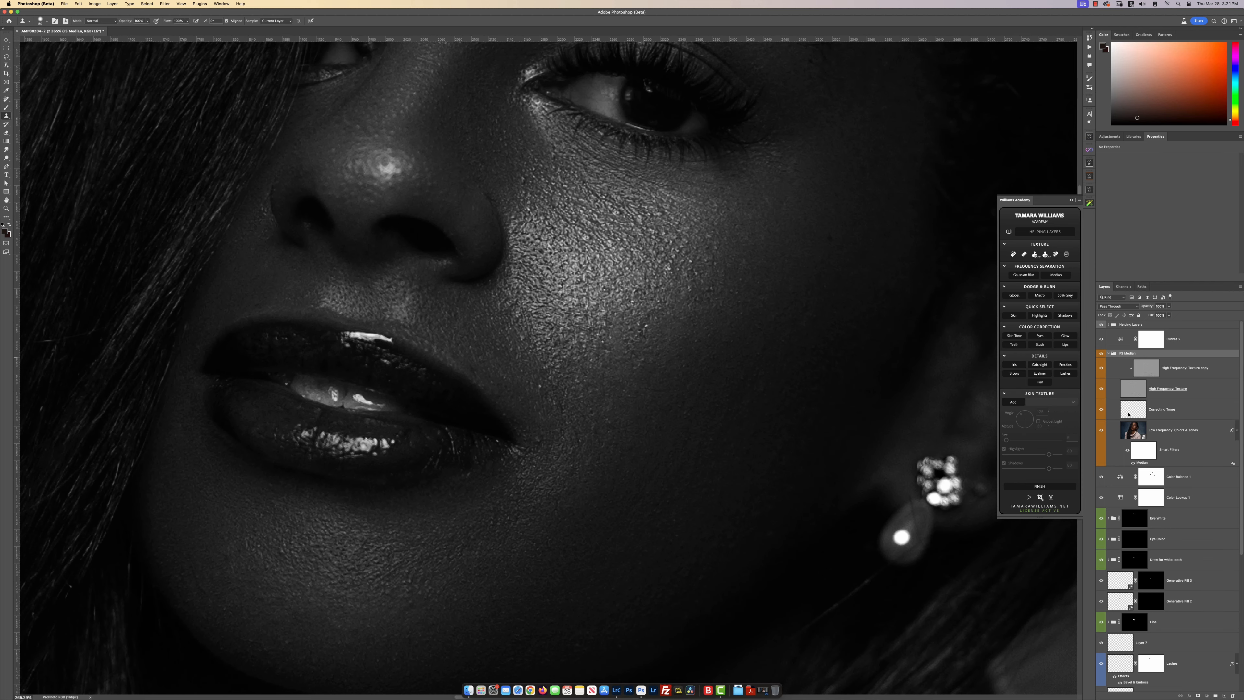
left_click(1143, 371)
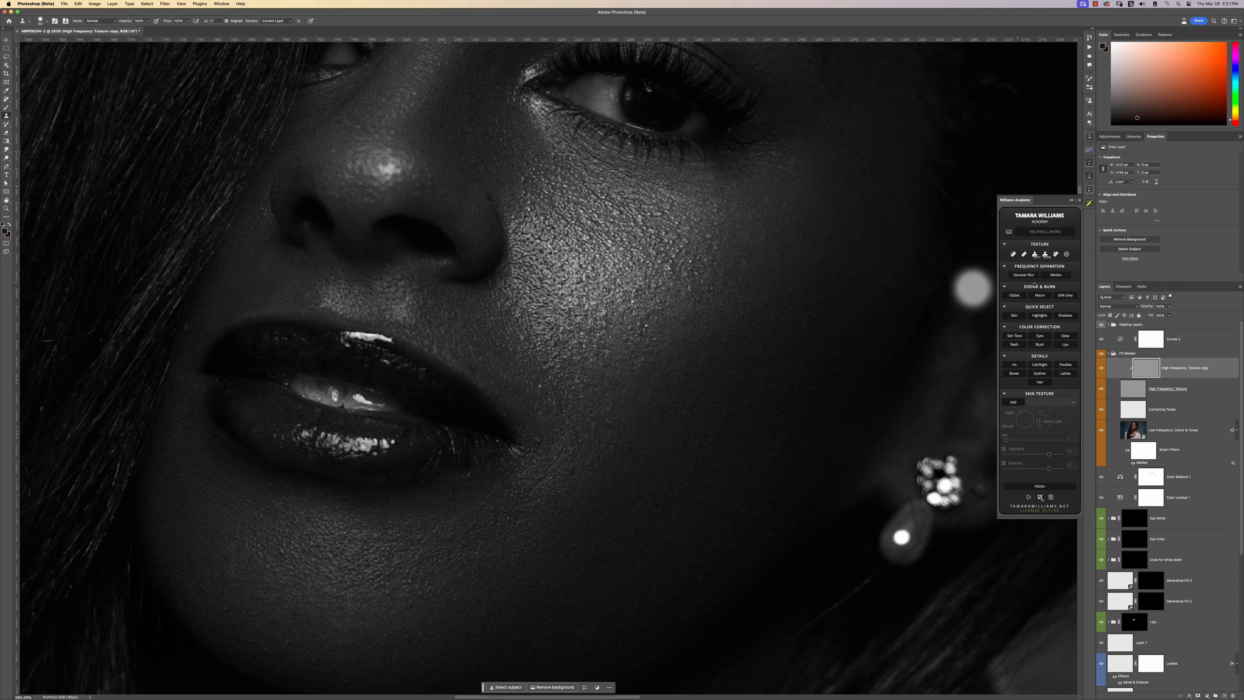
left_click(1102, 325)
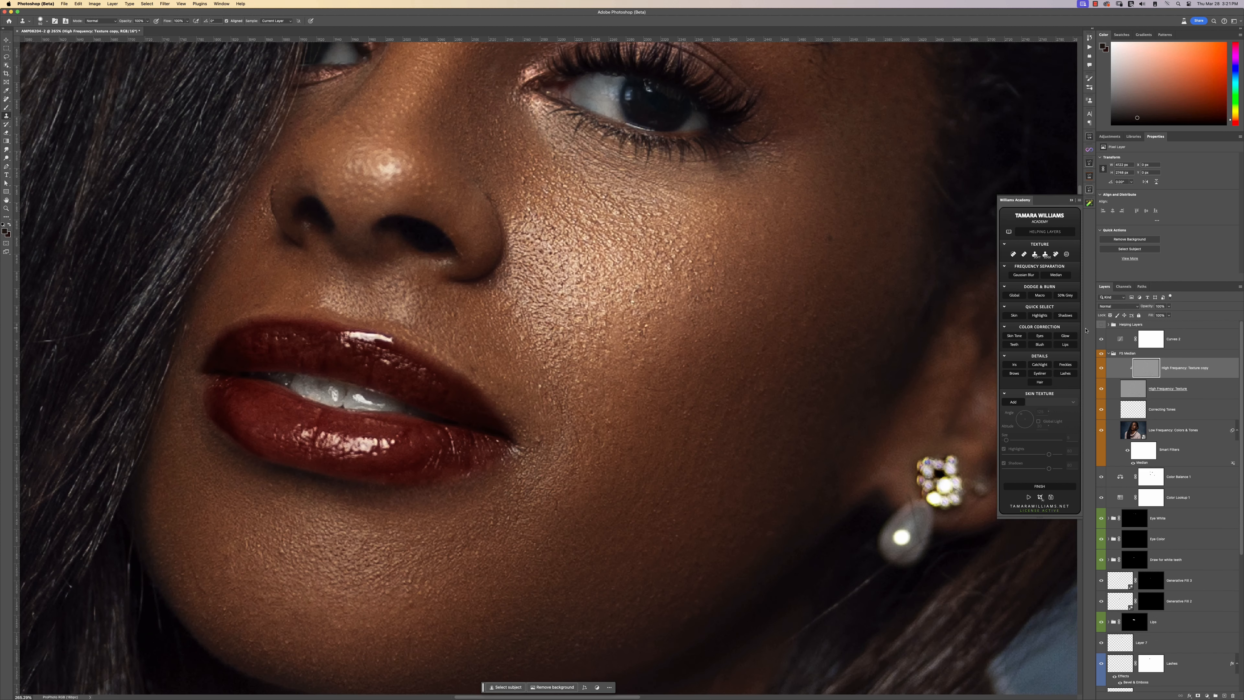
mouse_move(535, 435)
left_mouse_down()
mouse_move(514, 437)
mouse_move(531, 433)
left_mouse_up()
scroll(410, 258, "up", 5)
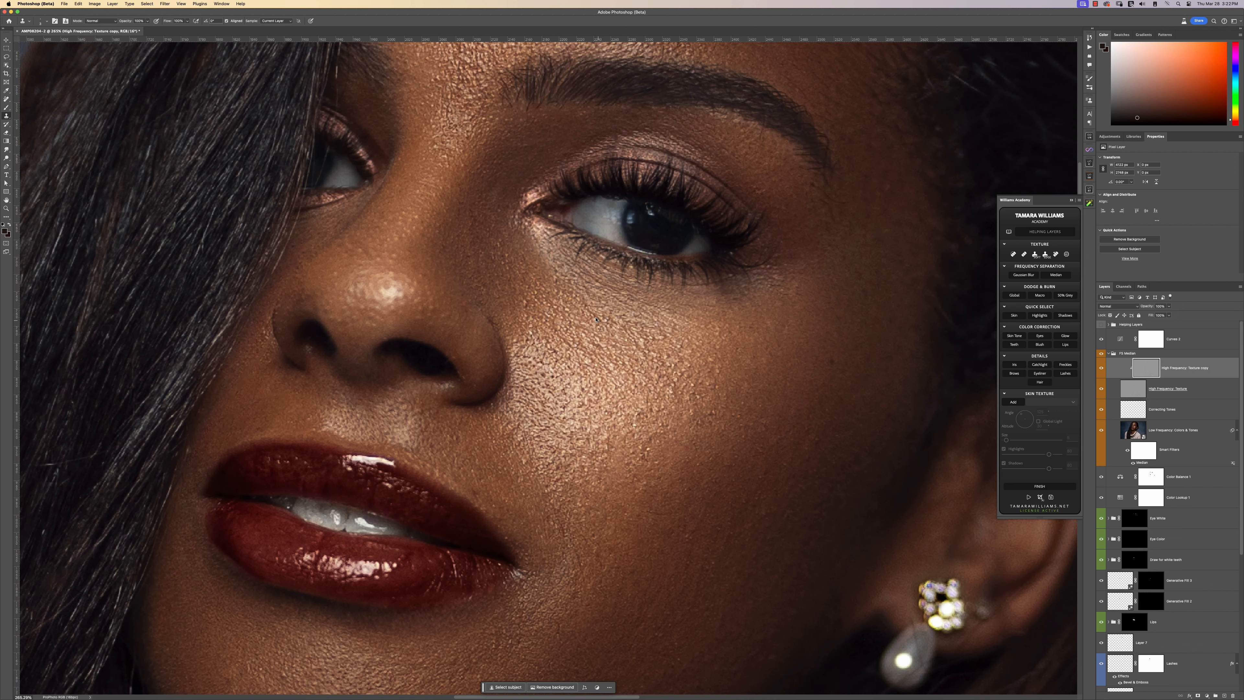
left_click_drag(635, 411, 642, 456)
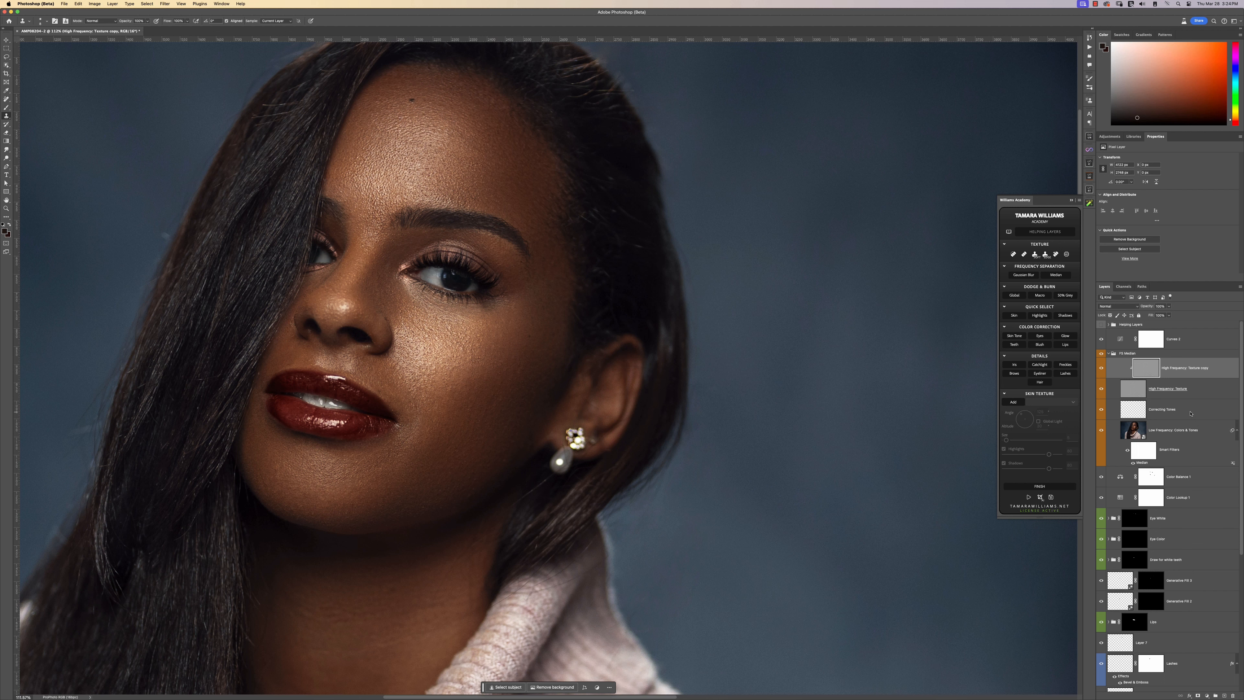
- On the Correcting Tones layer, brush sampled skin color over the outer cheek to even out its tones
left_click(1175, 411)
key("b")
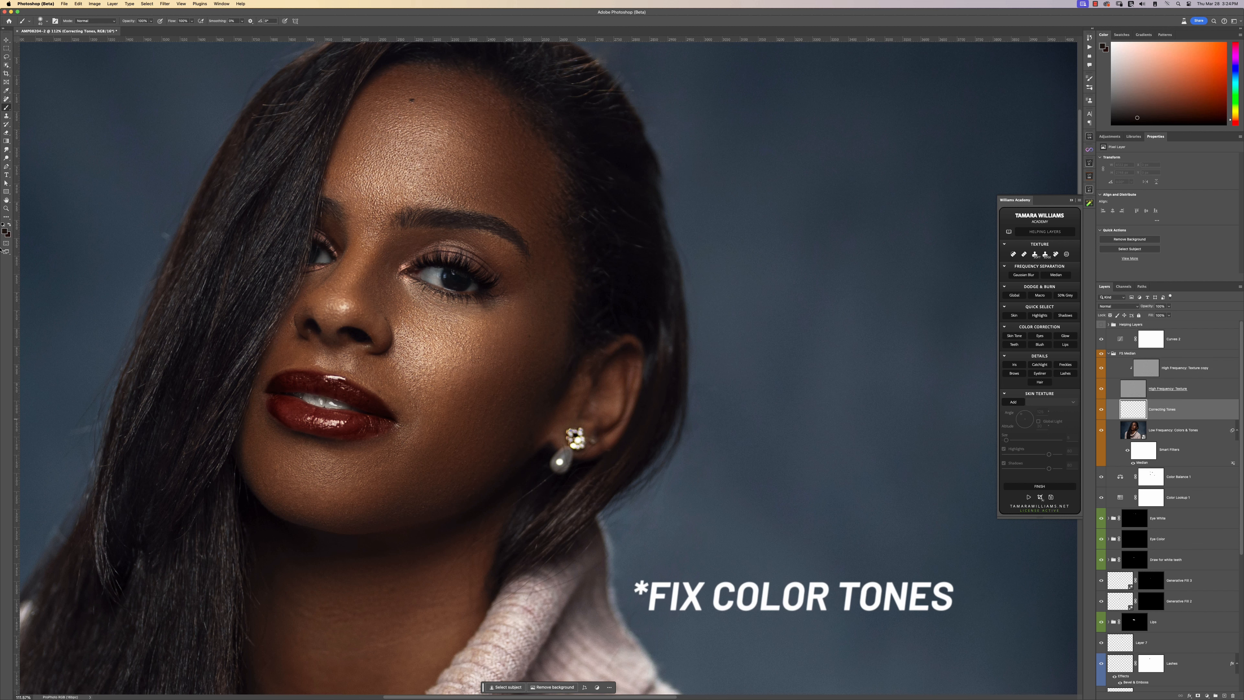
left_click(478, 380, "alt")
left_click_drag(493, 379, 515, 360)
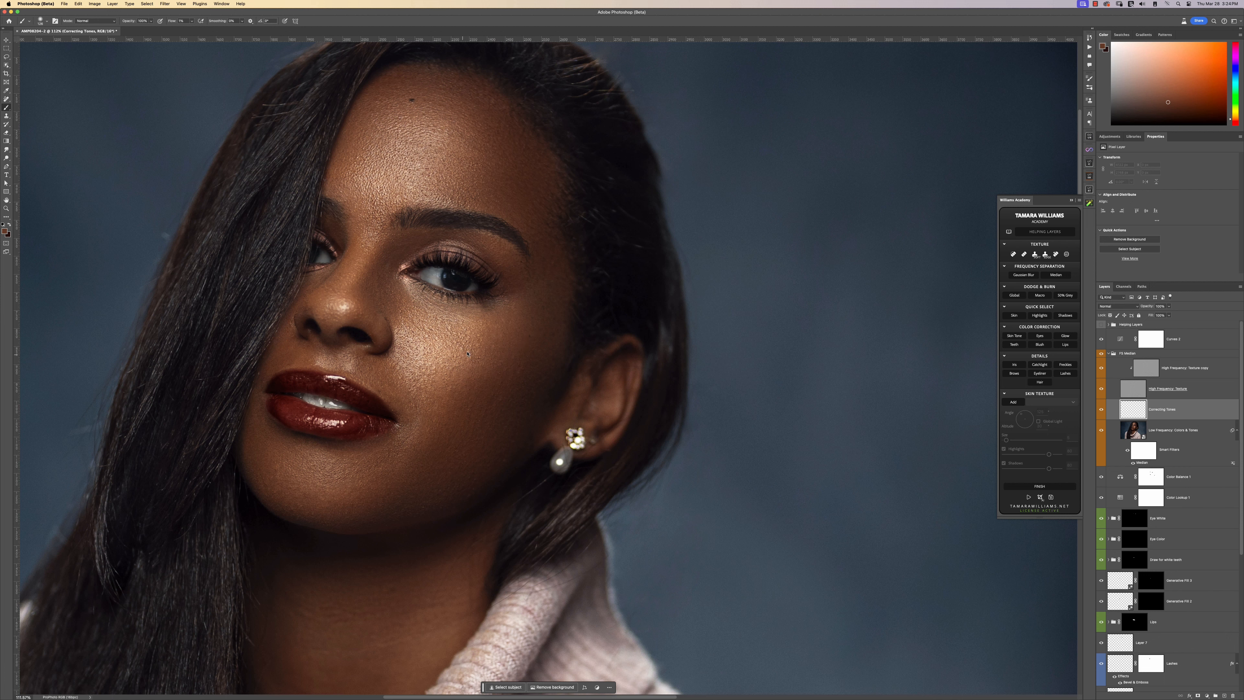
left_click_drag(539, 329, 491, 389)
left_click(525, 406, "alt")
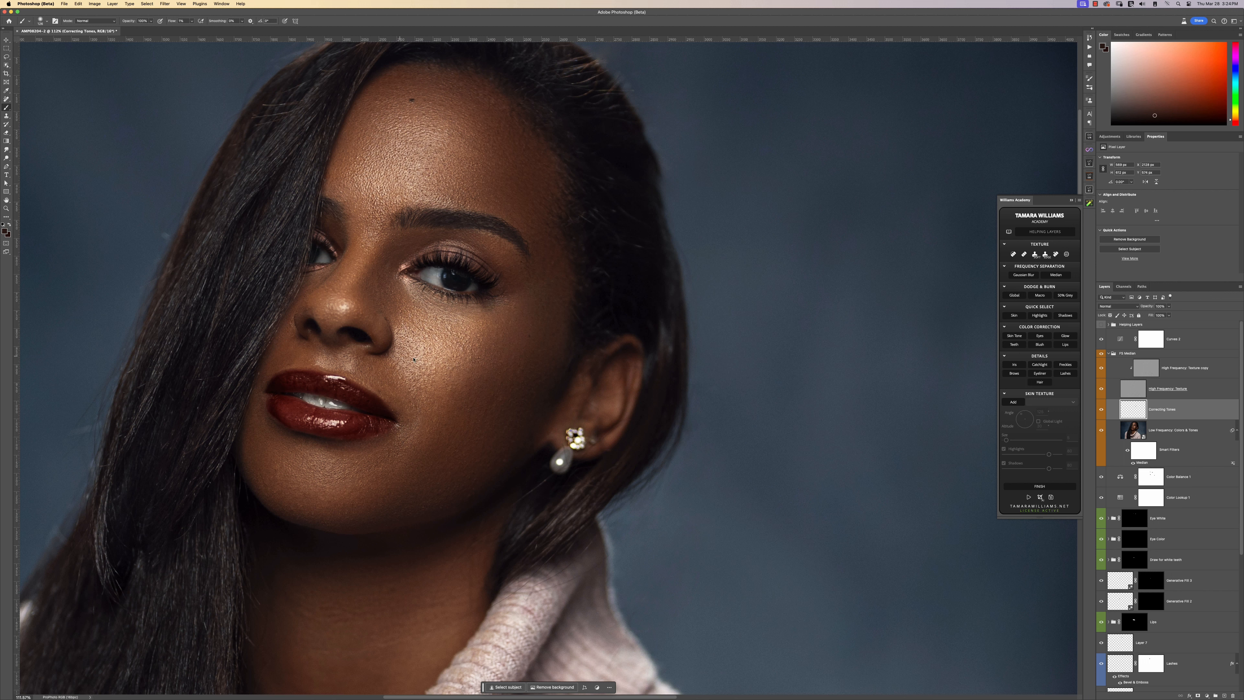
- Sample nearby skin tones and brush them softly under the eye and down the lower cheek toward the jaw
left_click(472, 325, "alt")
left_click(472, 319)
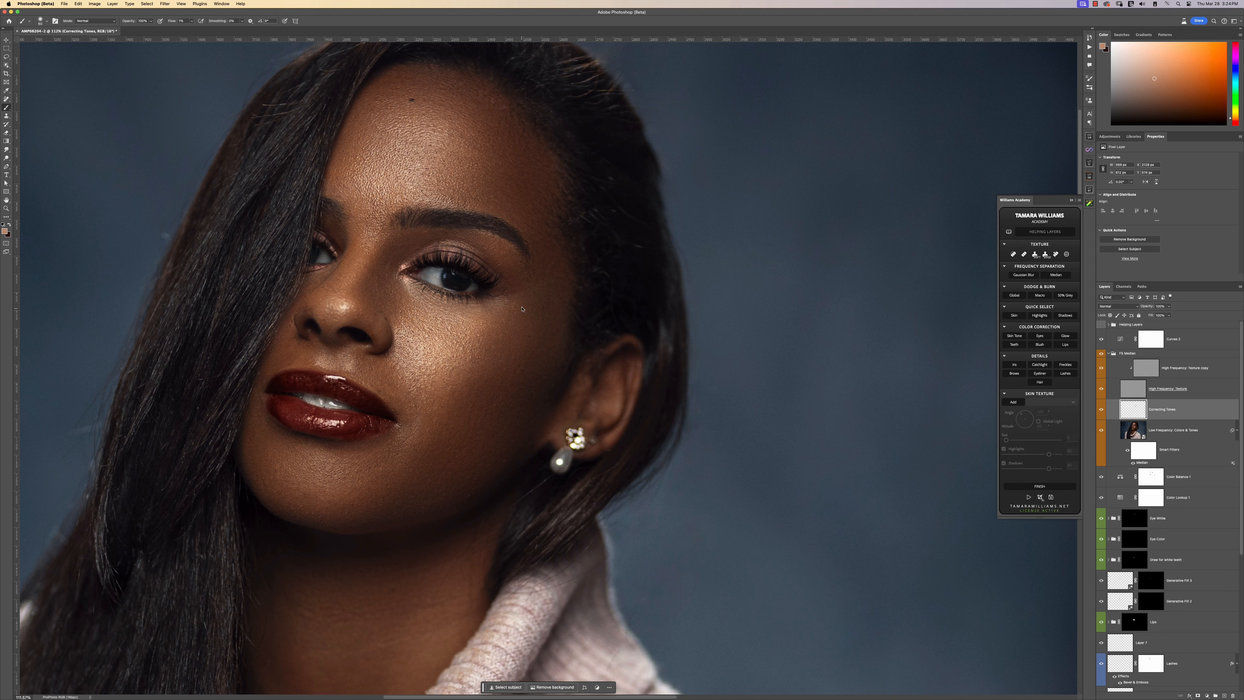
left_click(518, 299, "alt")
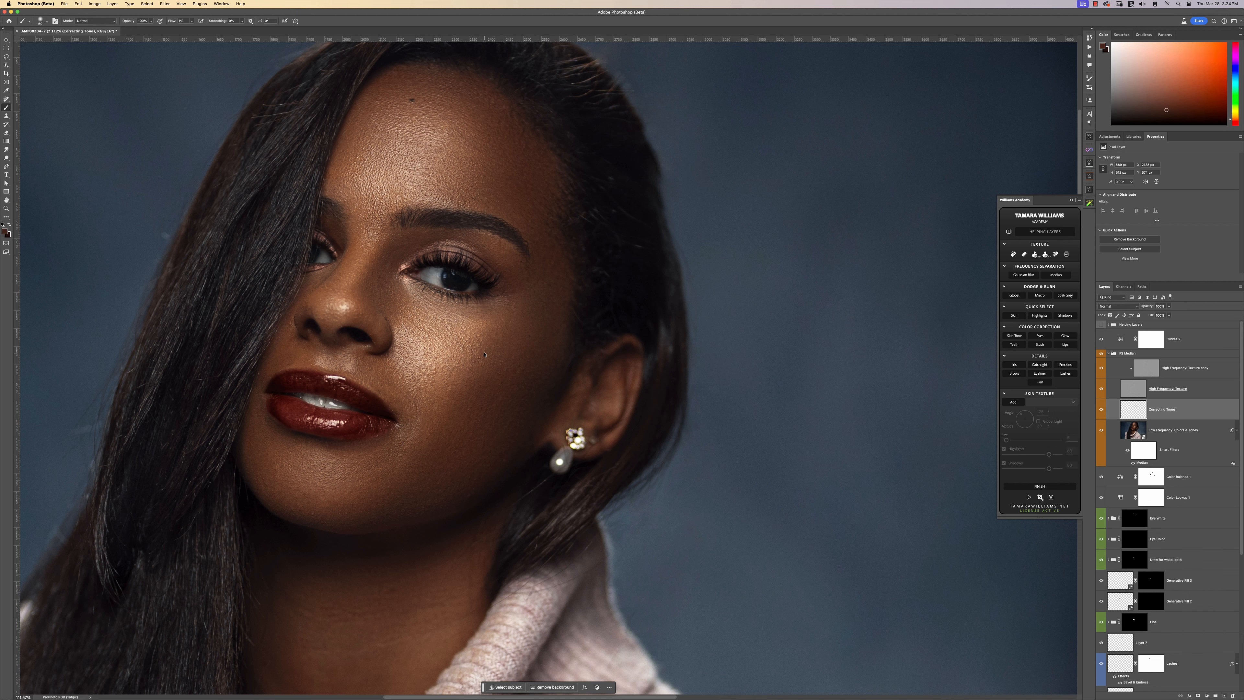
left_click(495, 421, "alt")
left_click_drag(434, 419, 442, 474)
left_click(437, 504, "alt")
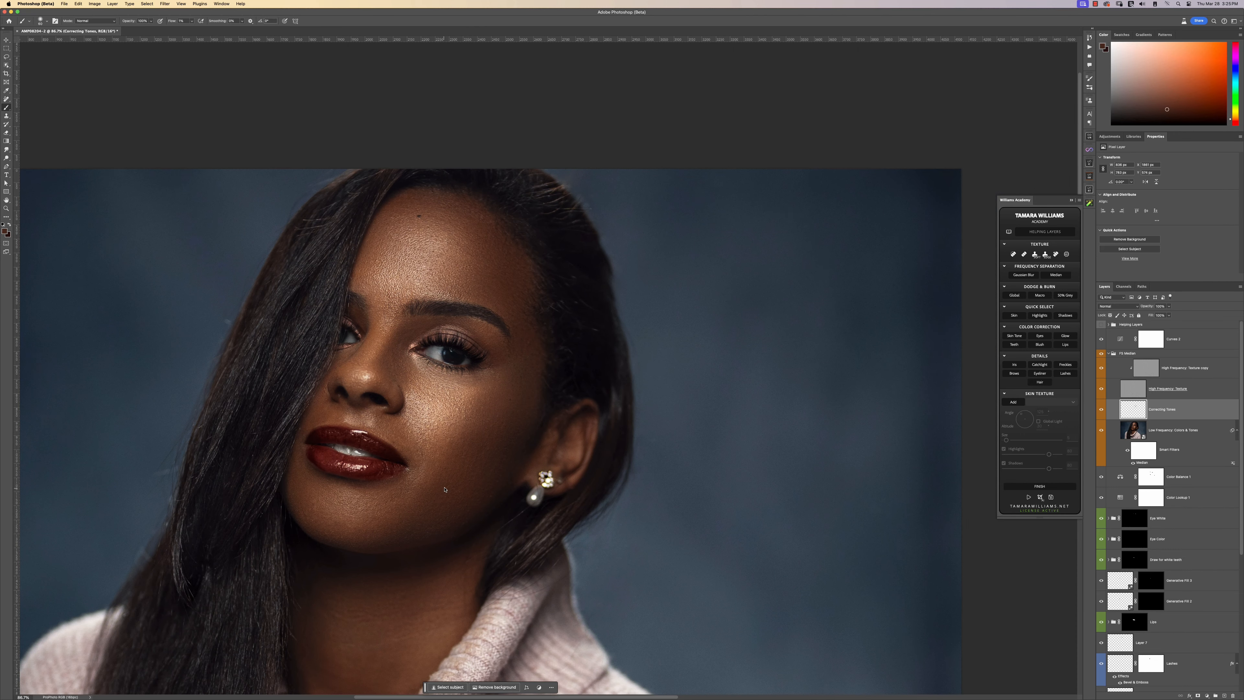
left_click(438, 496, "alt")
scroll(452, 471, "down", 5)
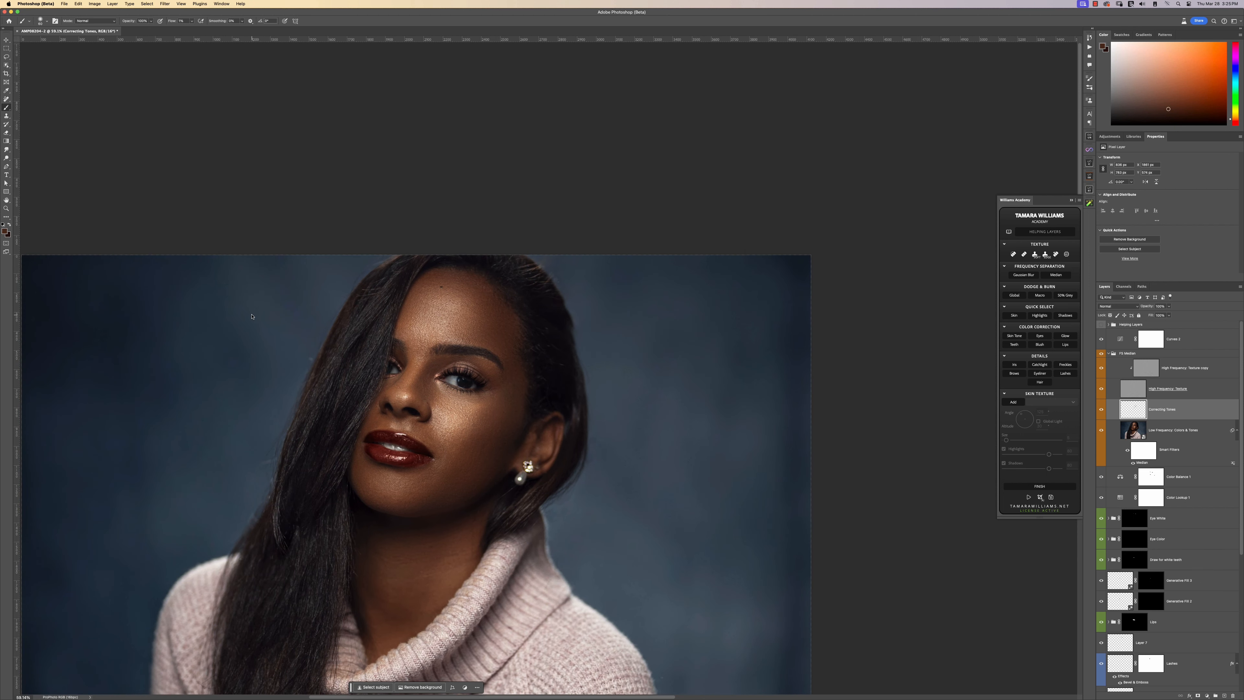
- Collapse the frequency separation group and compare the finished portrait with the original Background layer
left_click(1108, 353)
scroll(518, 391, "down", 4)
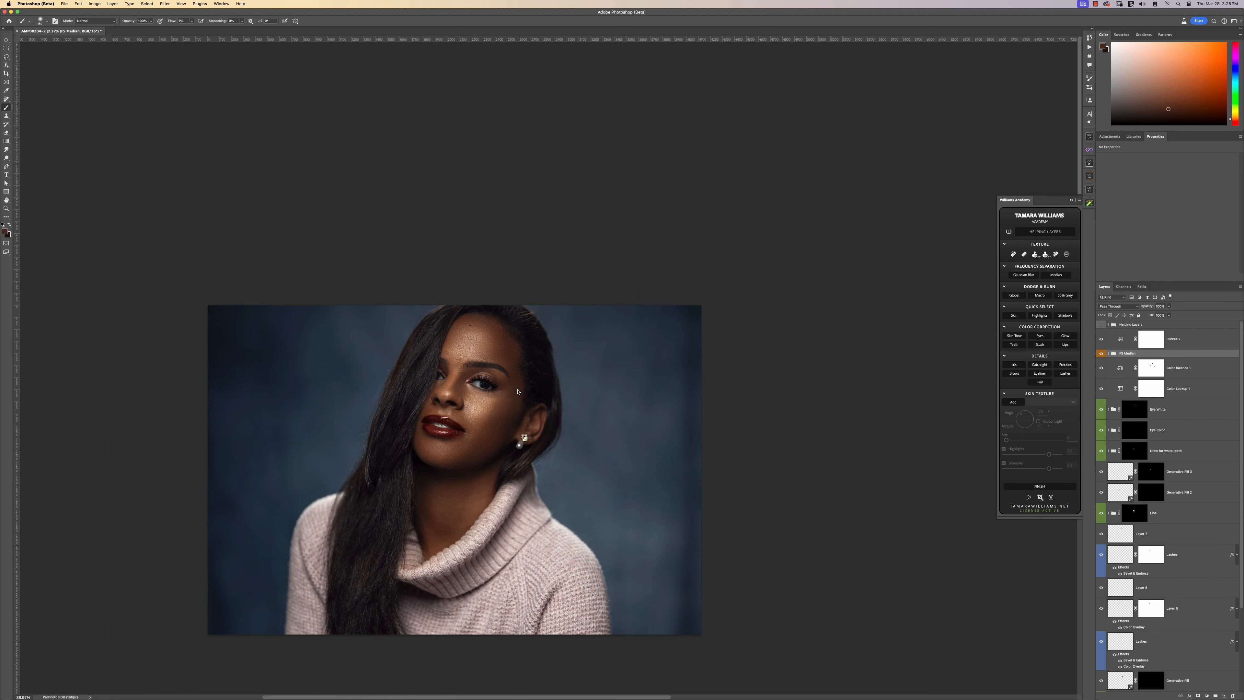
left_click(1101, 681, "alt")
left_click(1101, 682, "alt")
scroll(1107, 679, "down", 4)
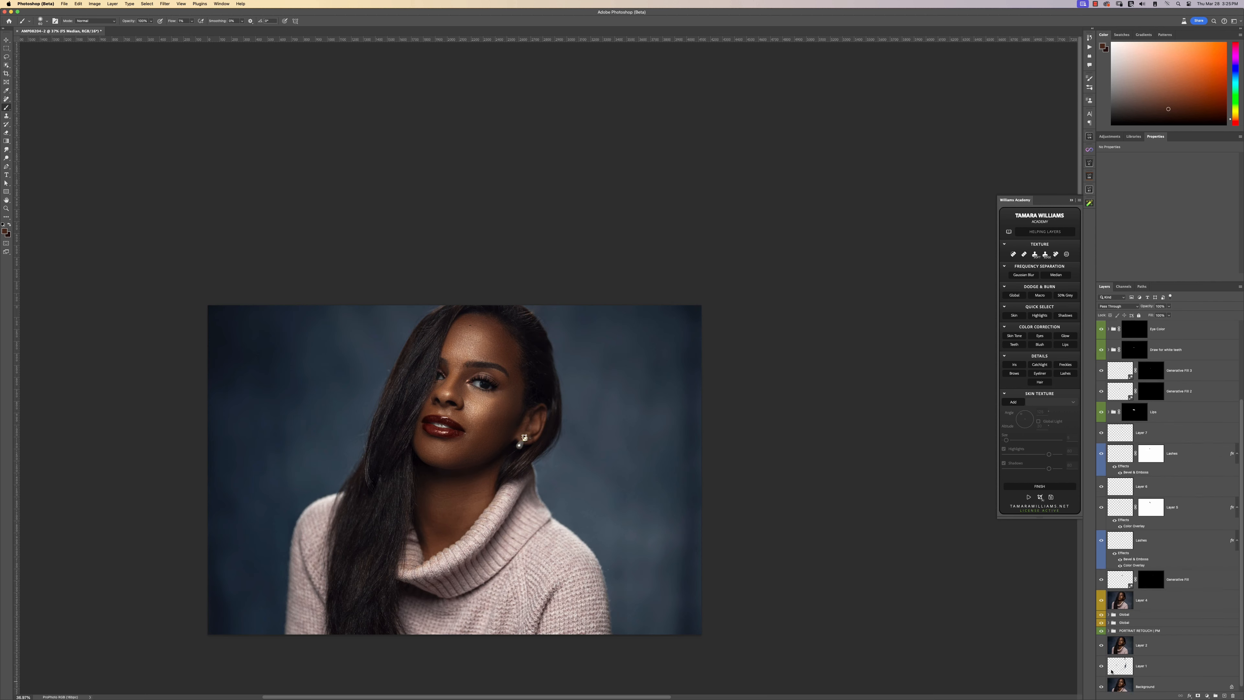
- Compare the retouched portrait with the original Background layer and inspect the face up close
left_click(1101, 681, "alt")
left_click(1101, 680, "alt")
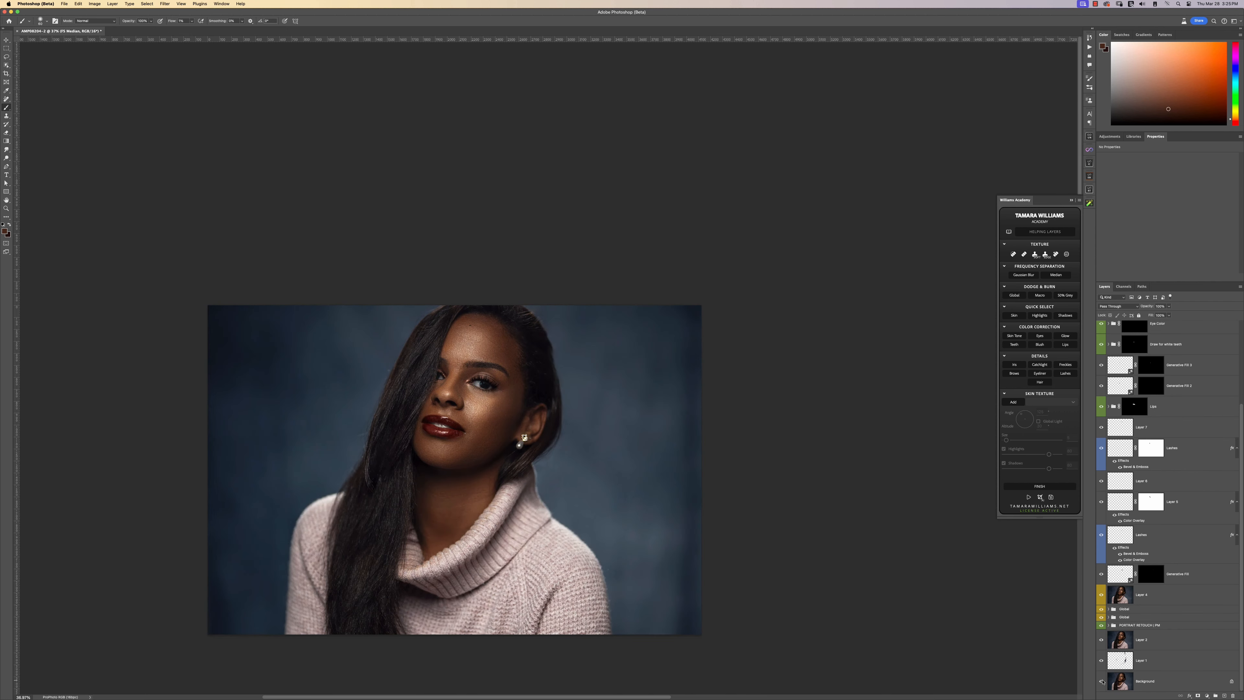
left_click(1101, 680, "alt")
left_click(1101, 680, "alt")
scroll(459, 442, "up", 2)
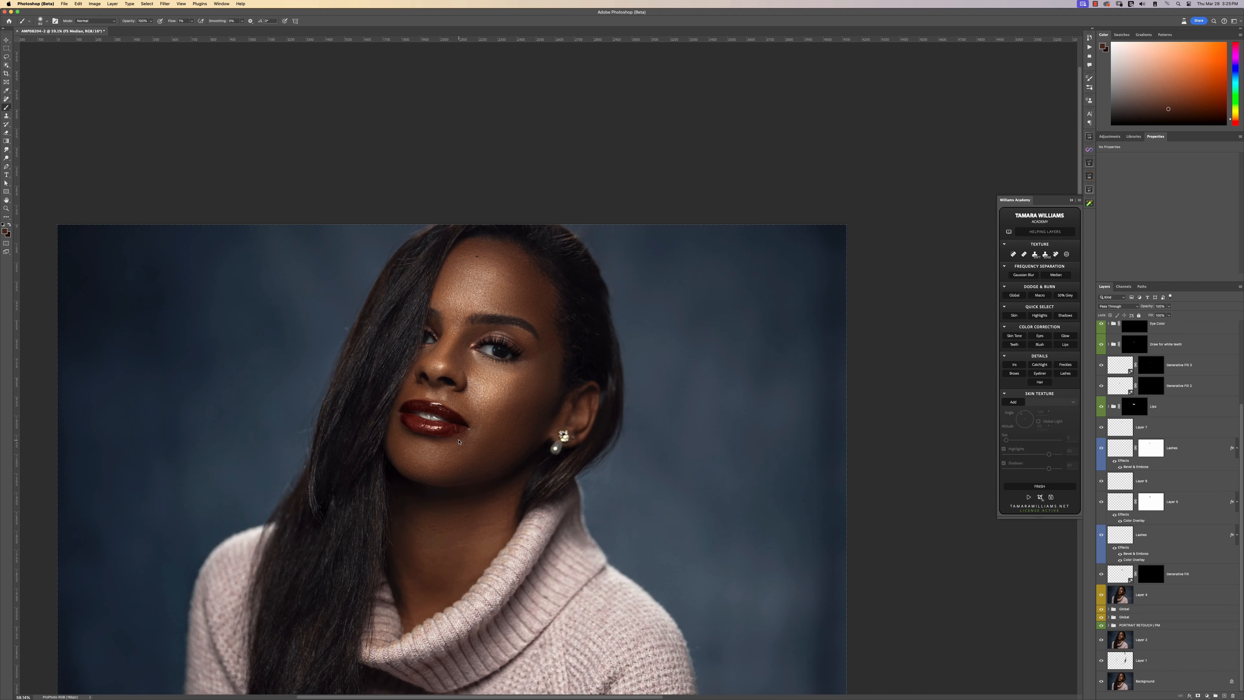
scroll(459, 441, "up", 1)
scroll(459, 442, "down", 1)
left_click_drag(485, 435, 615, 500)
scroll(1151, 403, "up", 5)
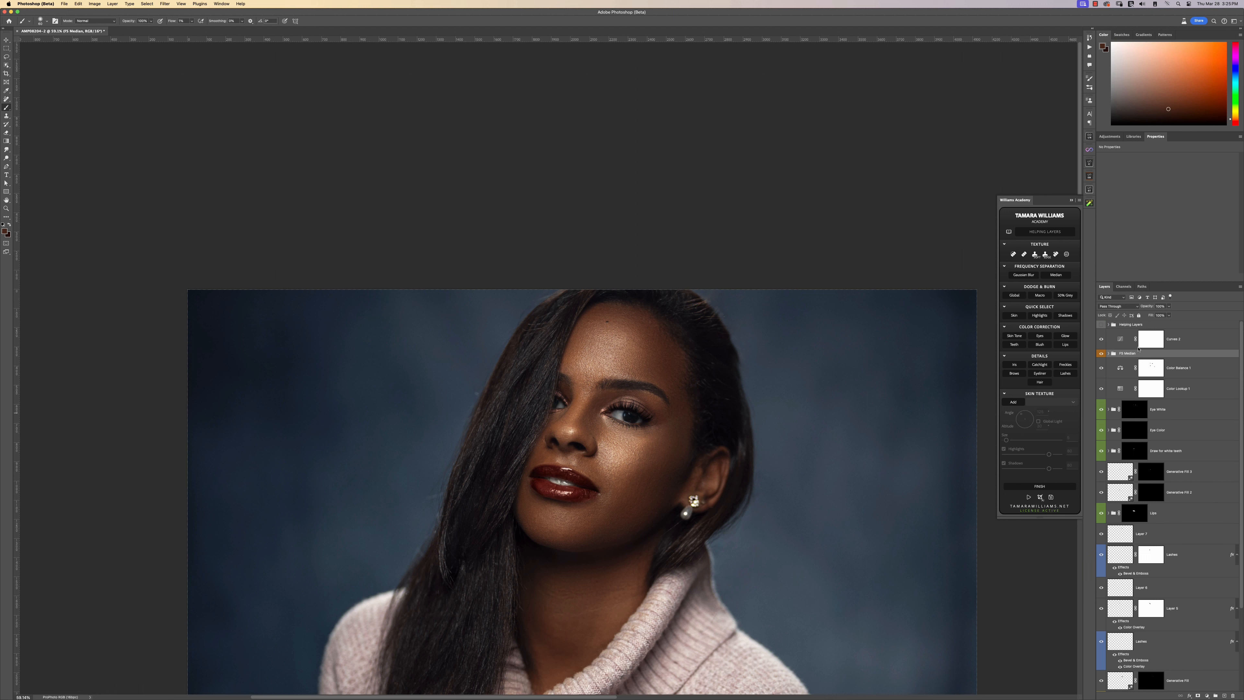
- Add the Global dodge and burn layers above the Curves layer and prepare a low-flow white brush on the mild brightening mask
left_click(1207, 347)
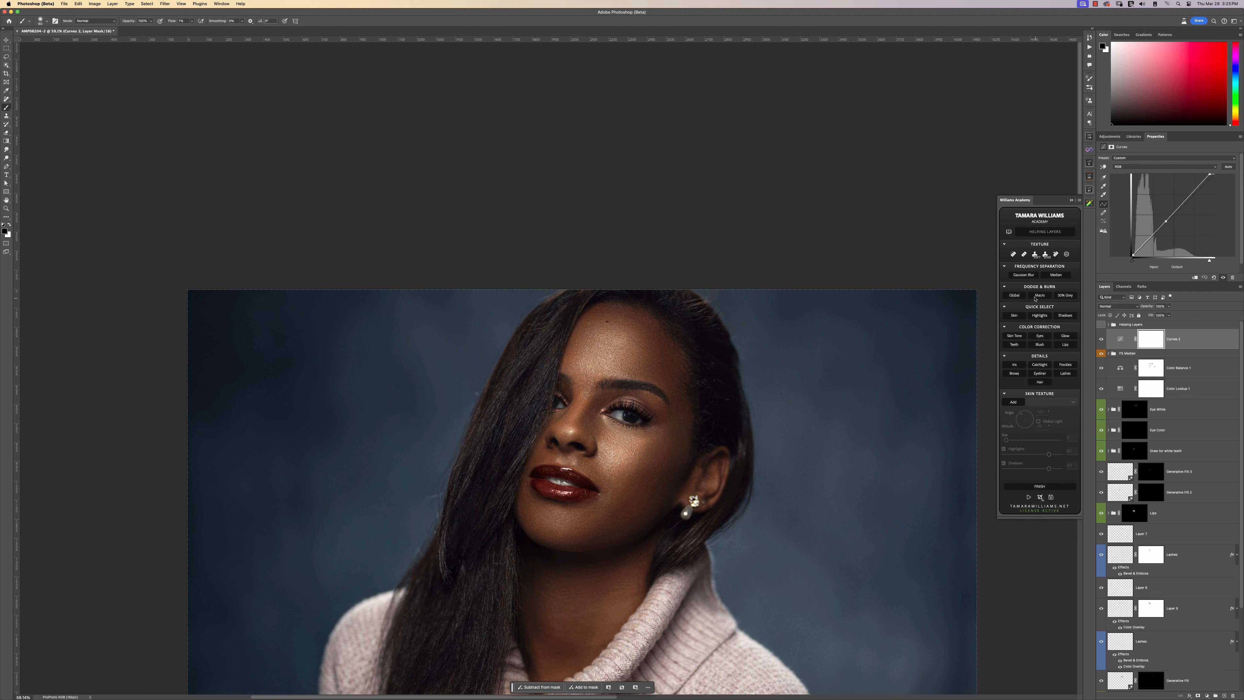
left_click(1014, 295)
left_click(1164, 368)
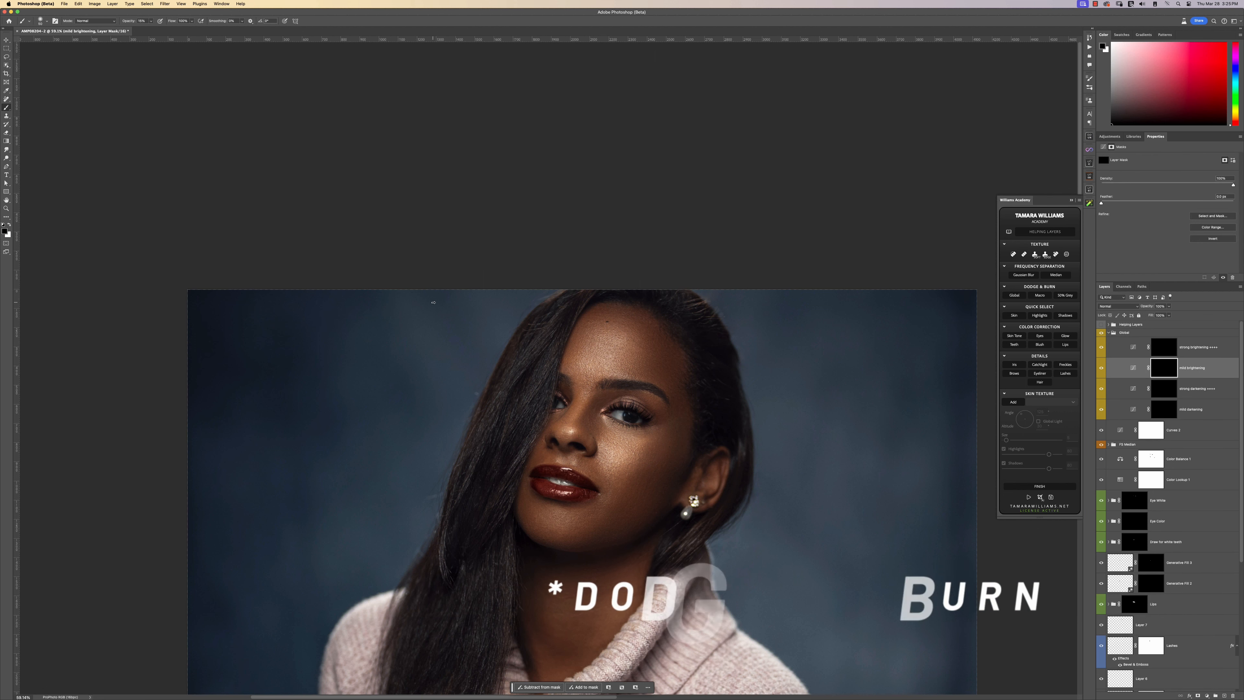
key("x")
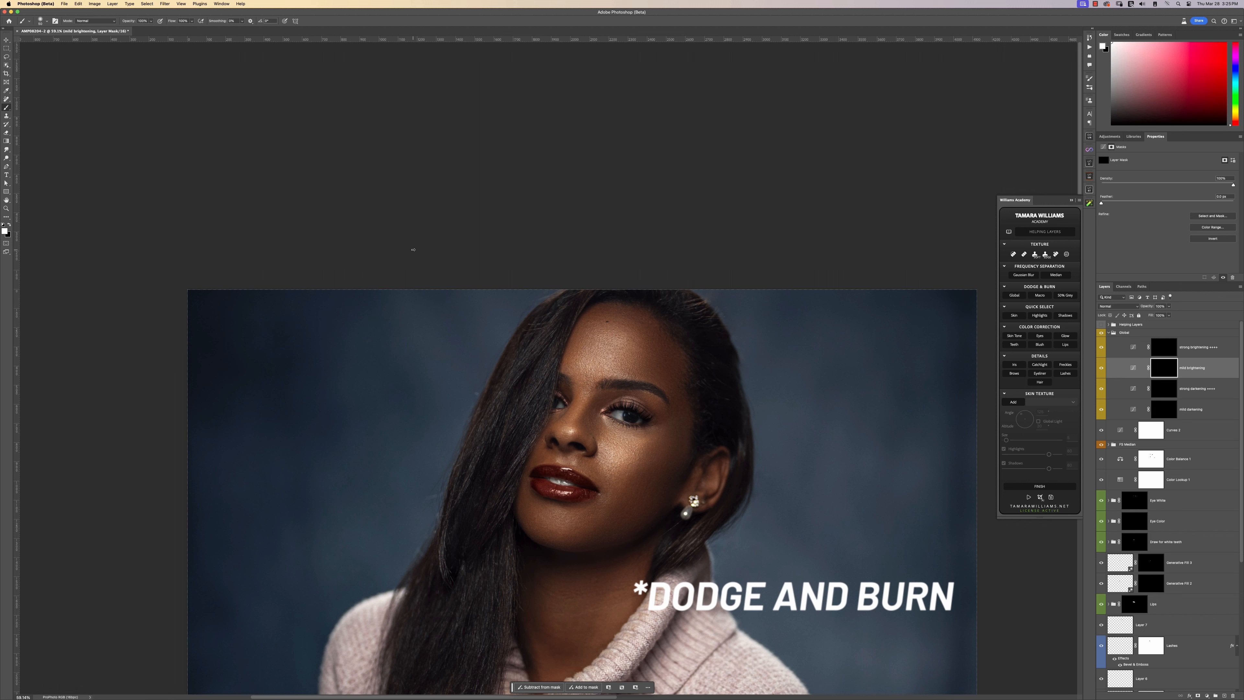
key("shift+0")
key("shift+1")
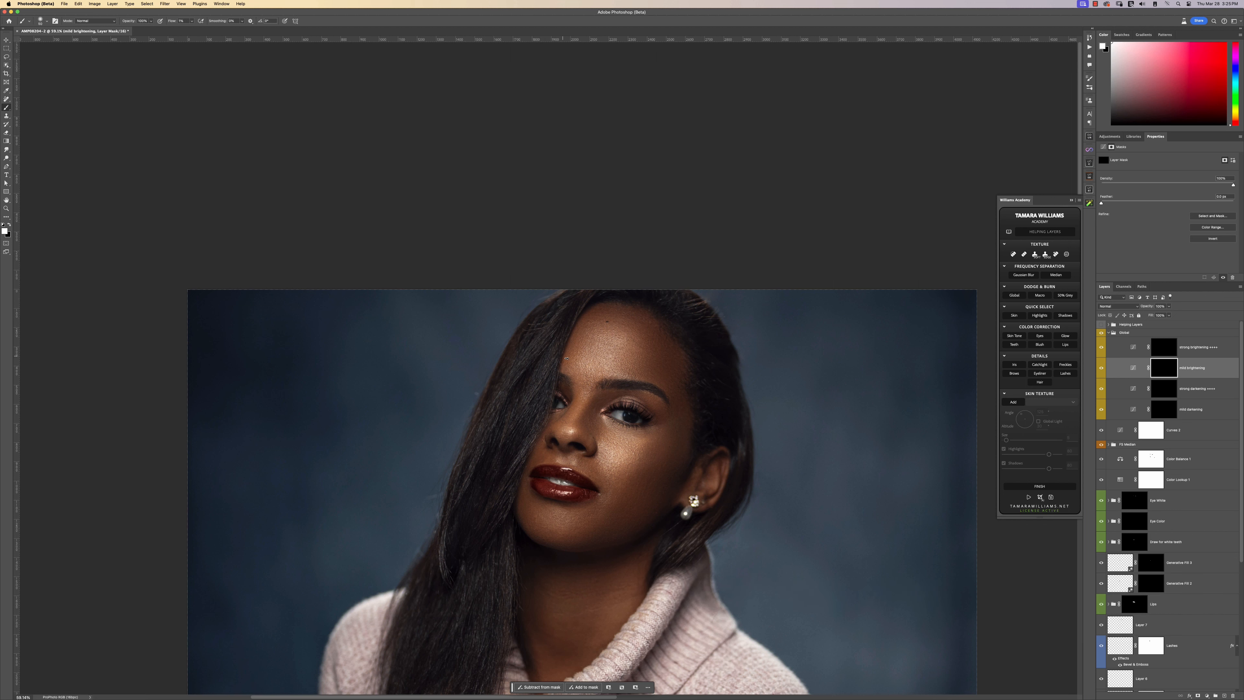
- Brush softly over the forehead and facial highlights on the mild brightening mask to dodge them
left_click_drag(623, 342, 616, 343)
scroll(585, 383, "down", 2)
scroll(653, 427, "up", 1)
left_click(1194, 409)
left_click(1198, 371)
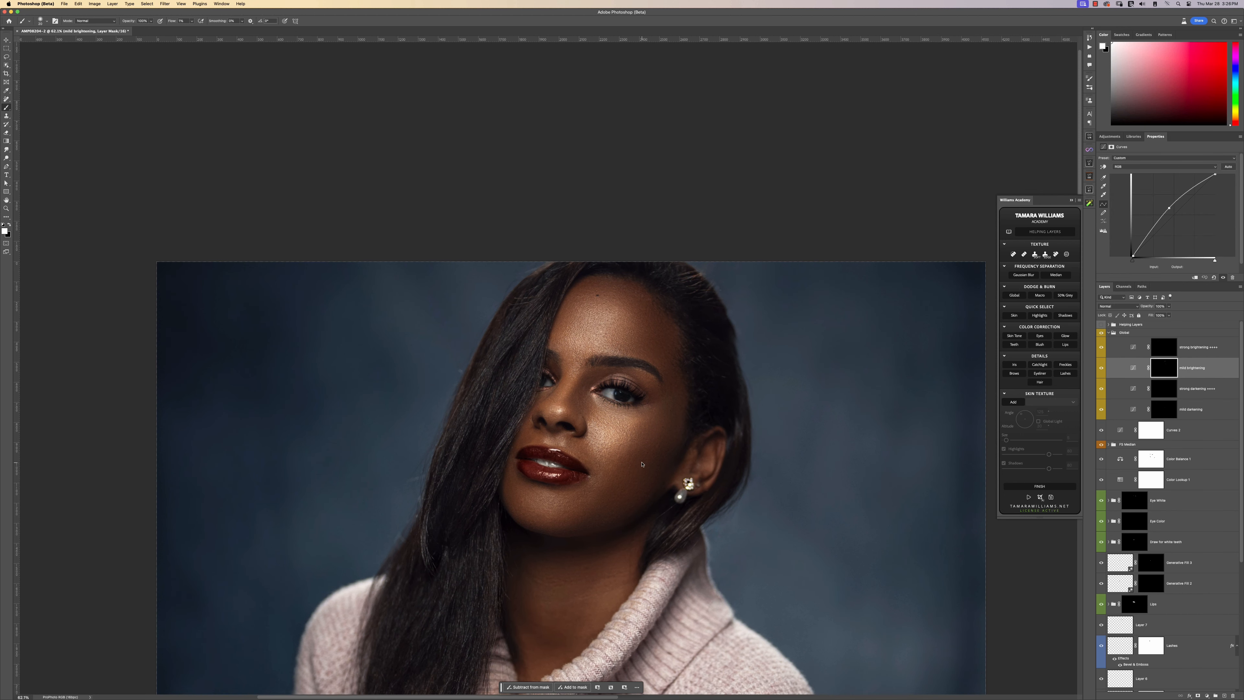
scroll(544, 466, "down", 2)
scroll(501, 479, "up", 2)
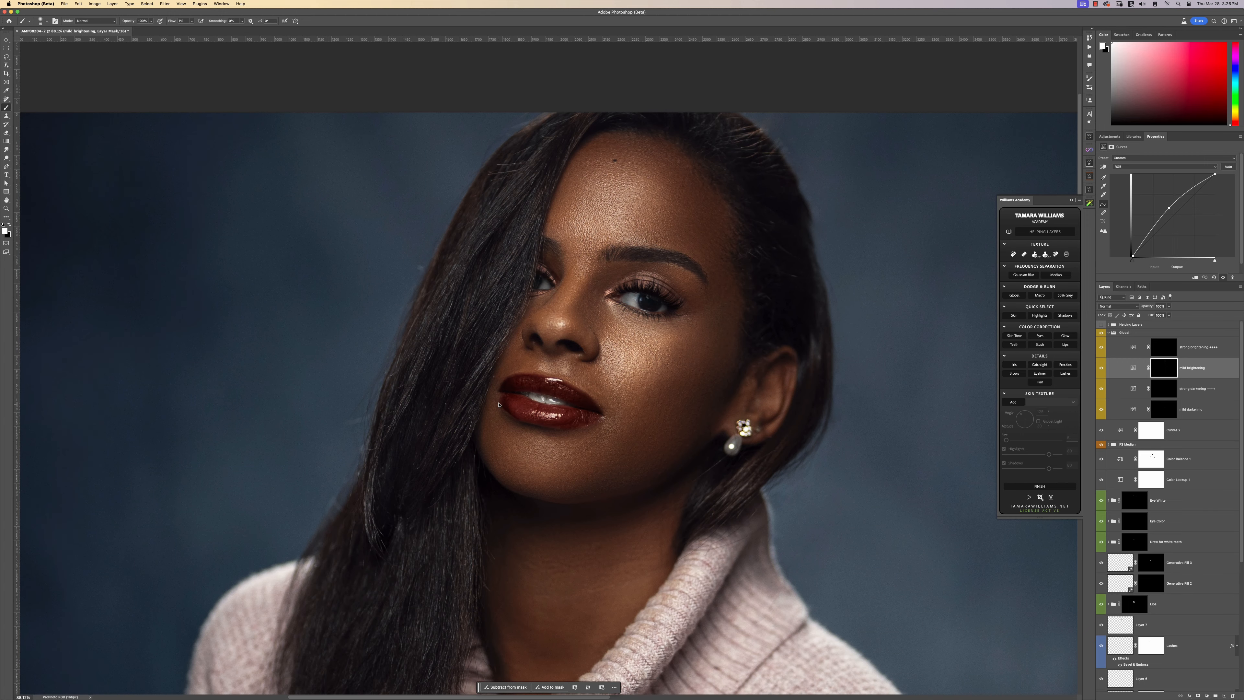
- Alternate between the mild darkening and mild brightening masks to refine the shading of the face
key("alt+bracketleft")
key("alt+bracketleft")
scroll(540, 346, "down", 2)
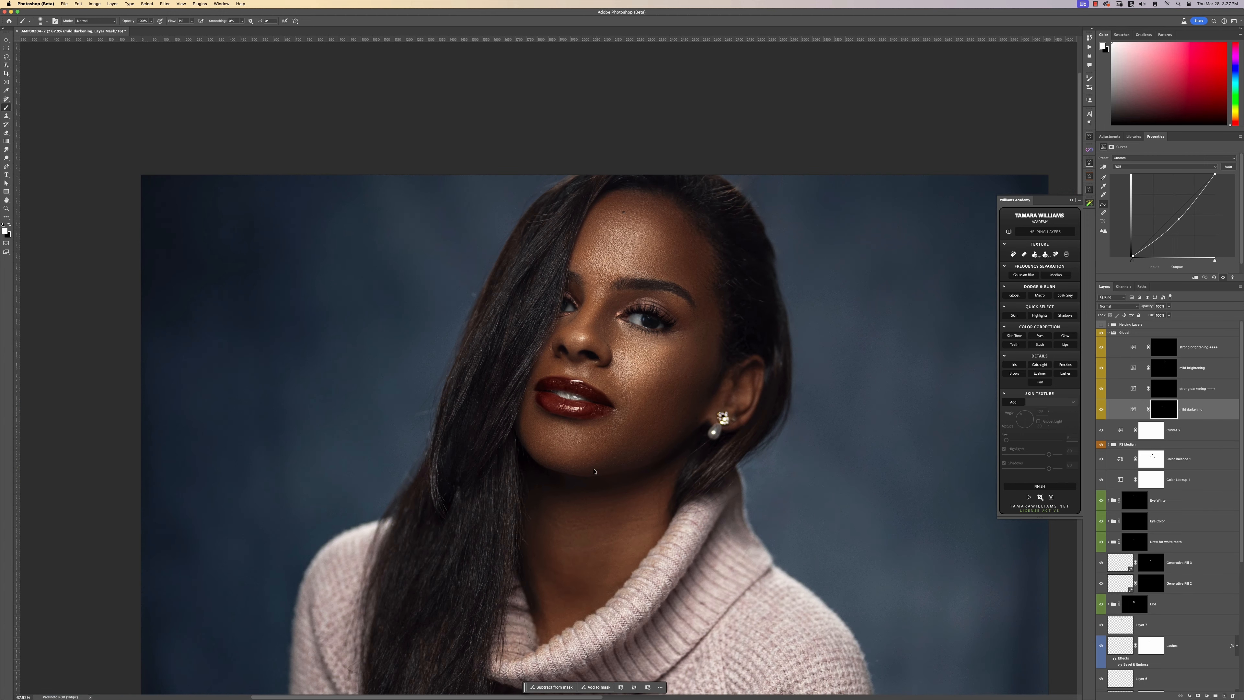
key("alt+bracketright")
key("alt+bracketright")
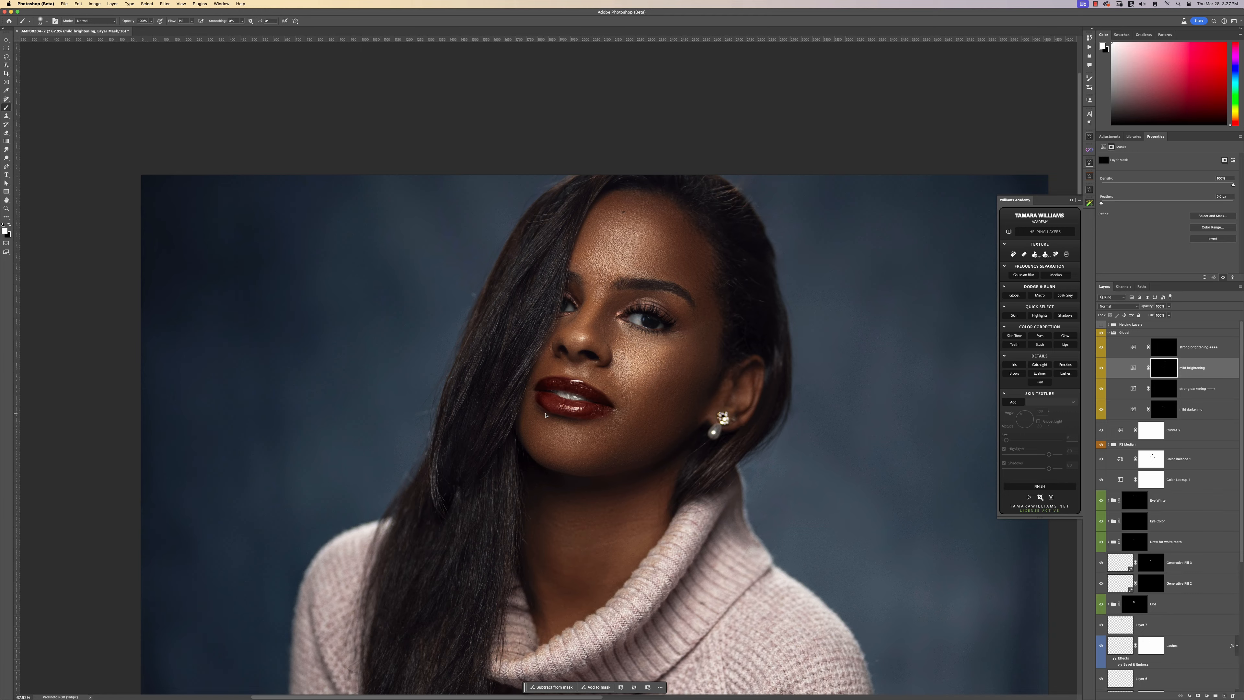
scroll(572, 361, "up", 1)
scroll(676, 353, "down", 2)
- Burn the facial shadows softly on the mild darkening mask, reselect mild brightening, and collapse the Global group
key("alt+bracketleft")
key("alt+bracketleft")
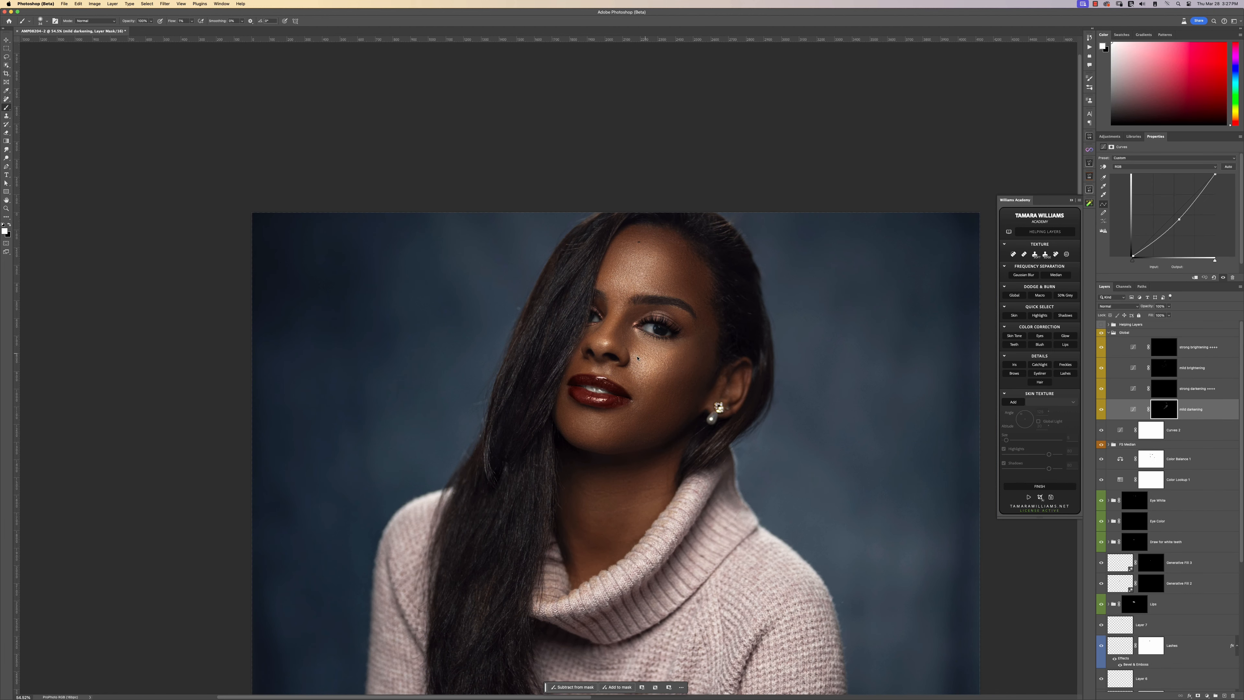
scroll(637, 355, "down", 2)
scroll(635, 345, "up", 1)
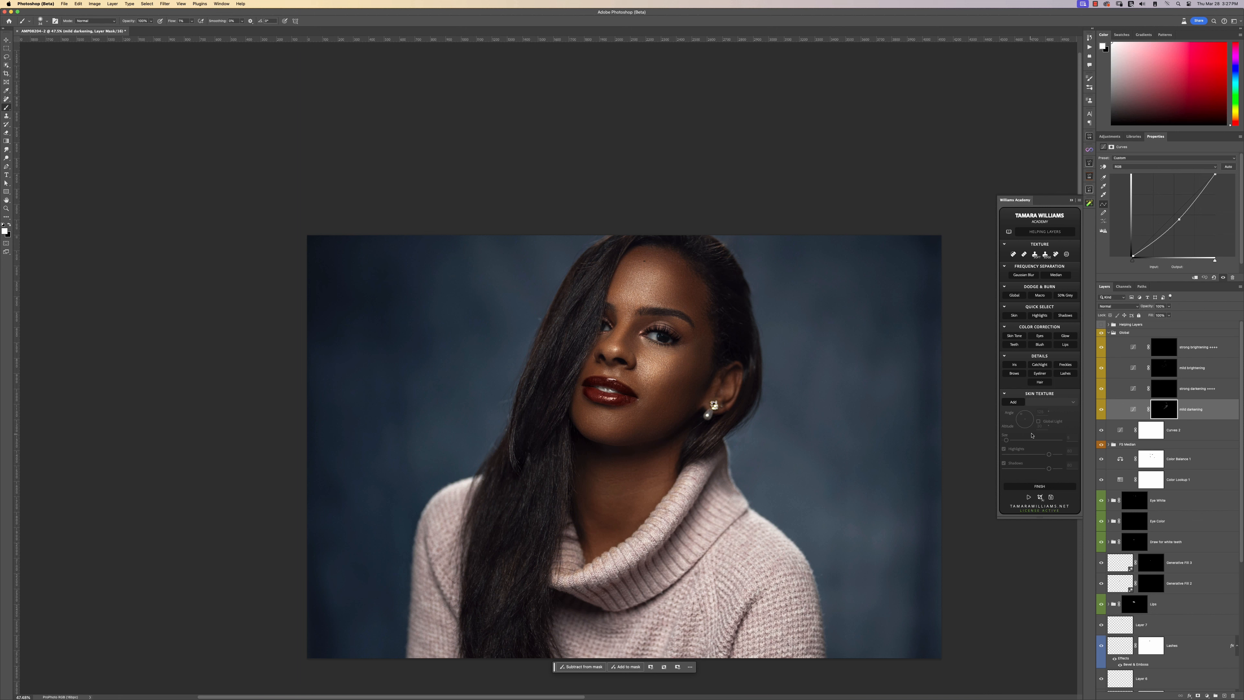
left_click(1213, 369)
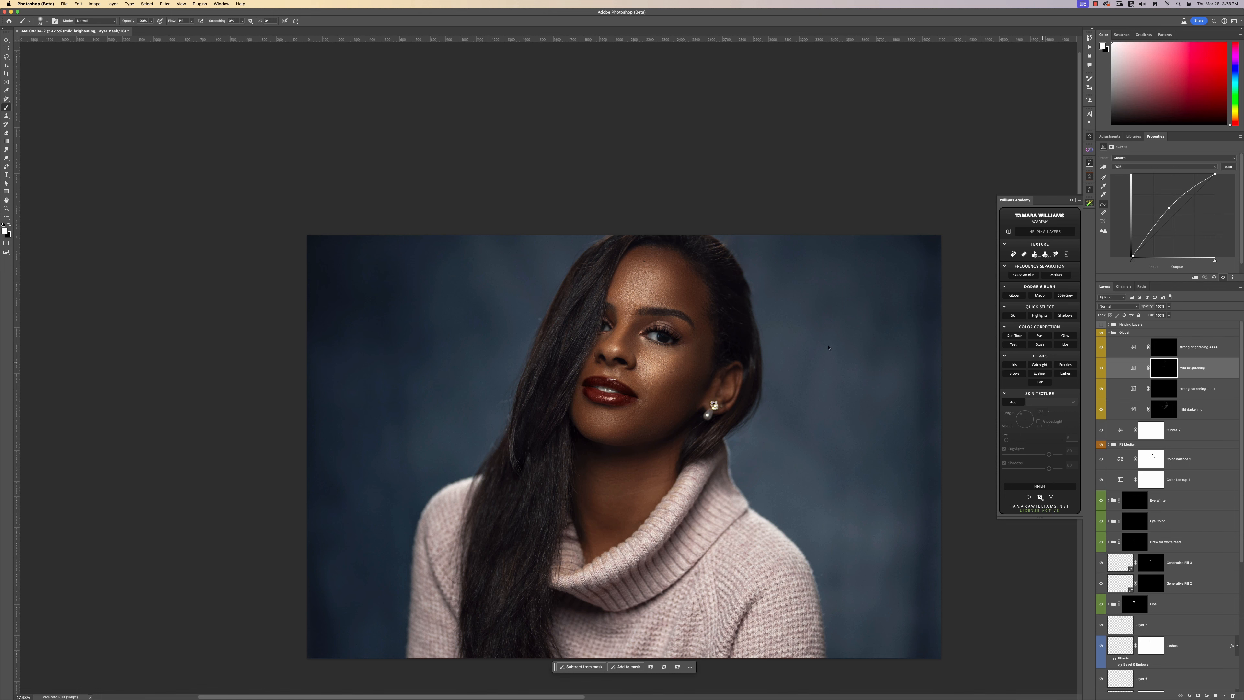
left_click(1109, 333)
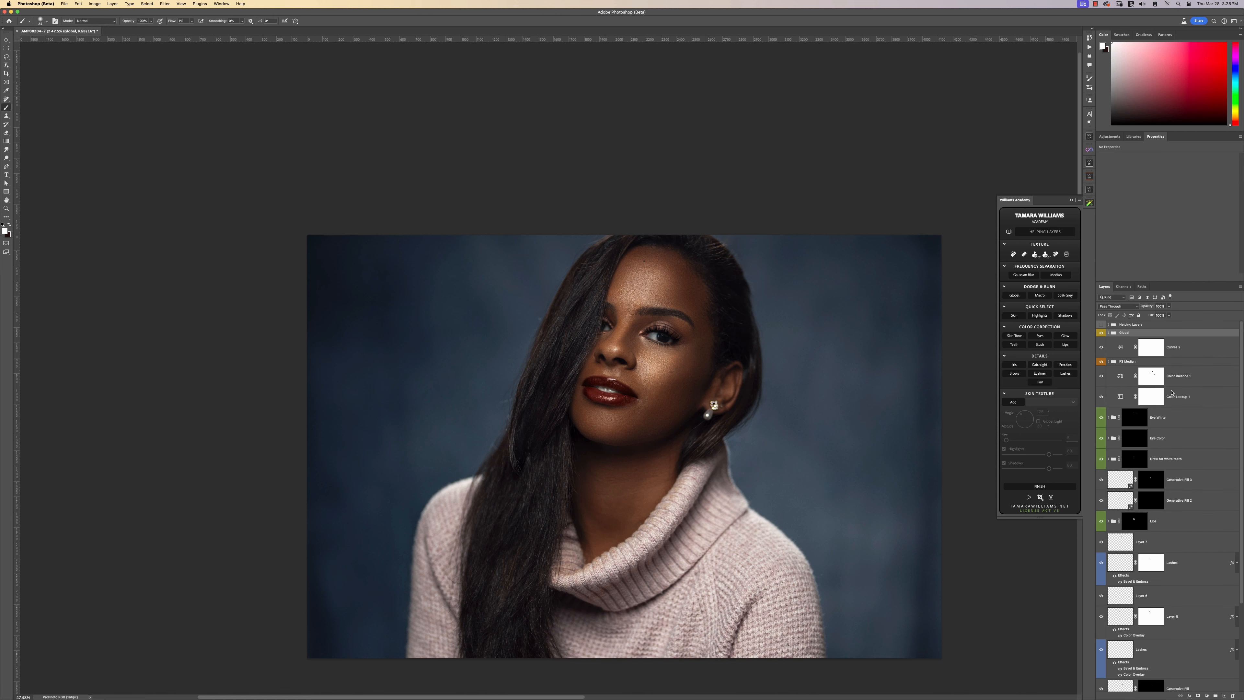
- On a new layer, paint the center of the forehead at full flow with a lightened skin color sampled from the cheek
left_click(1225, 695)
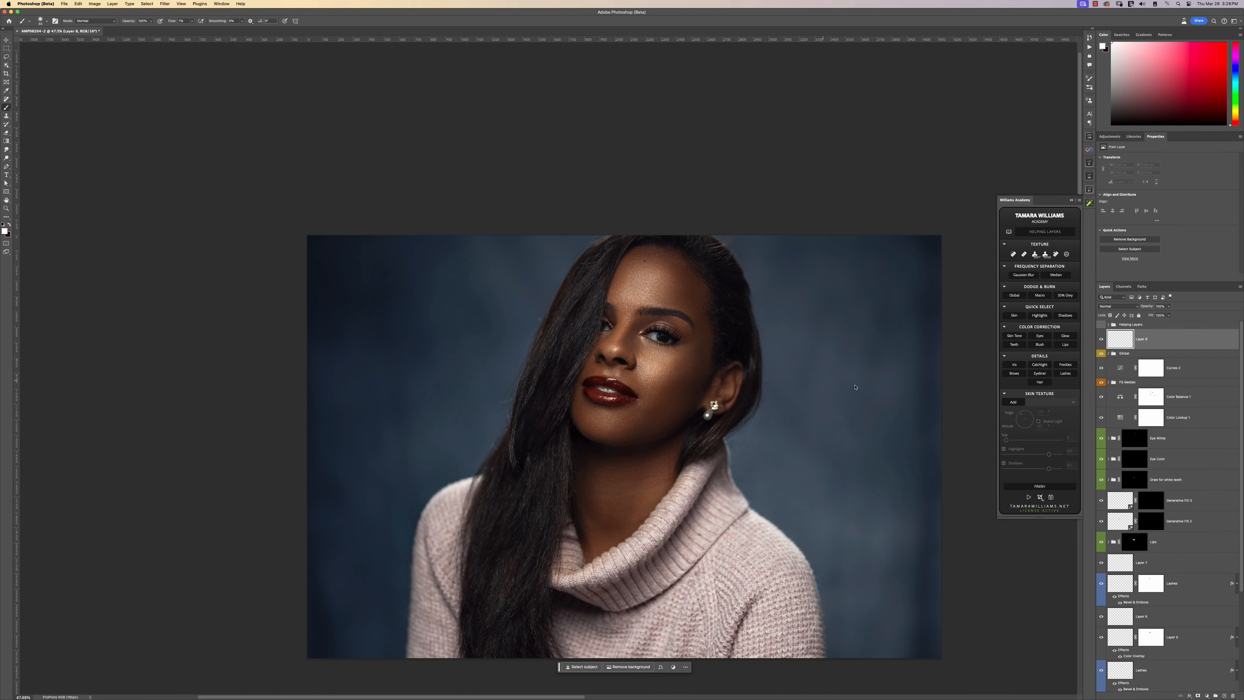
scroll(623, 393, "up", 3)
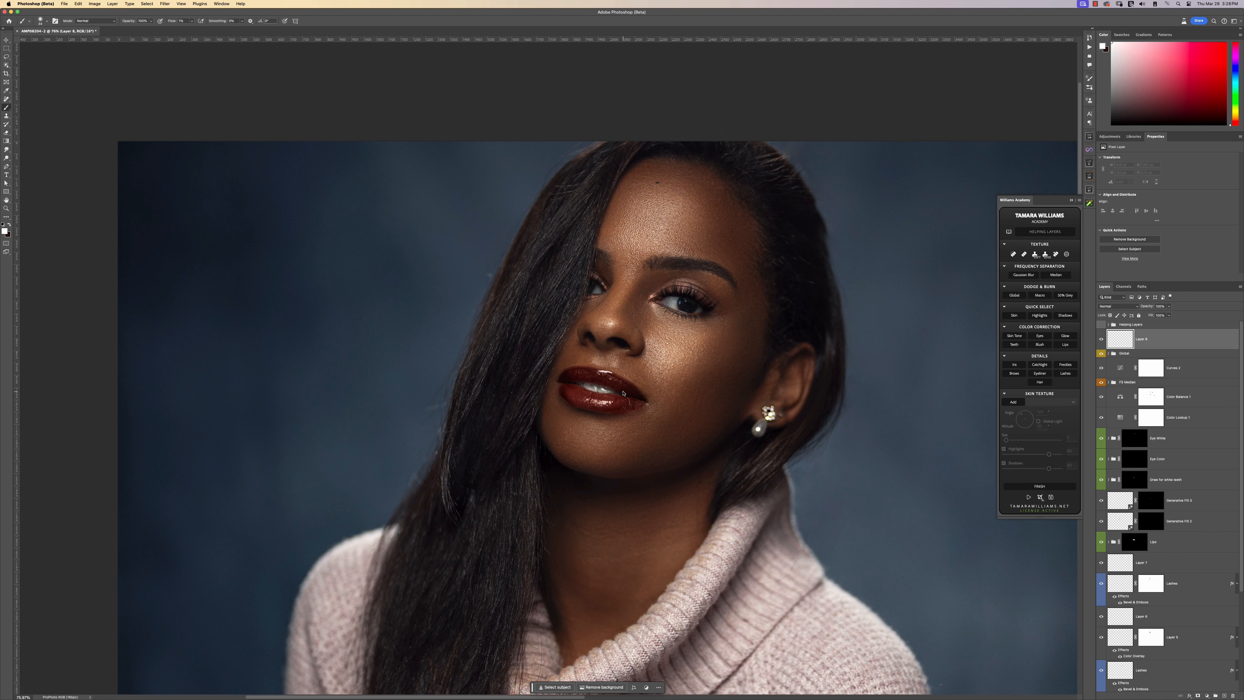
left_click(663, 359, "alt")
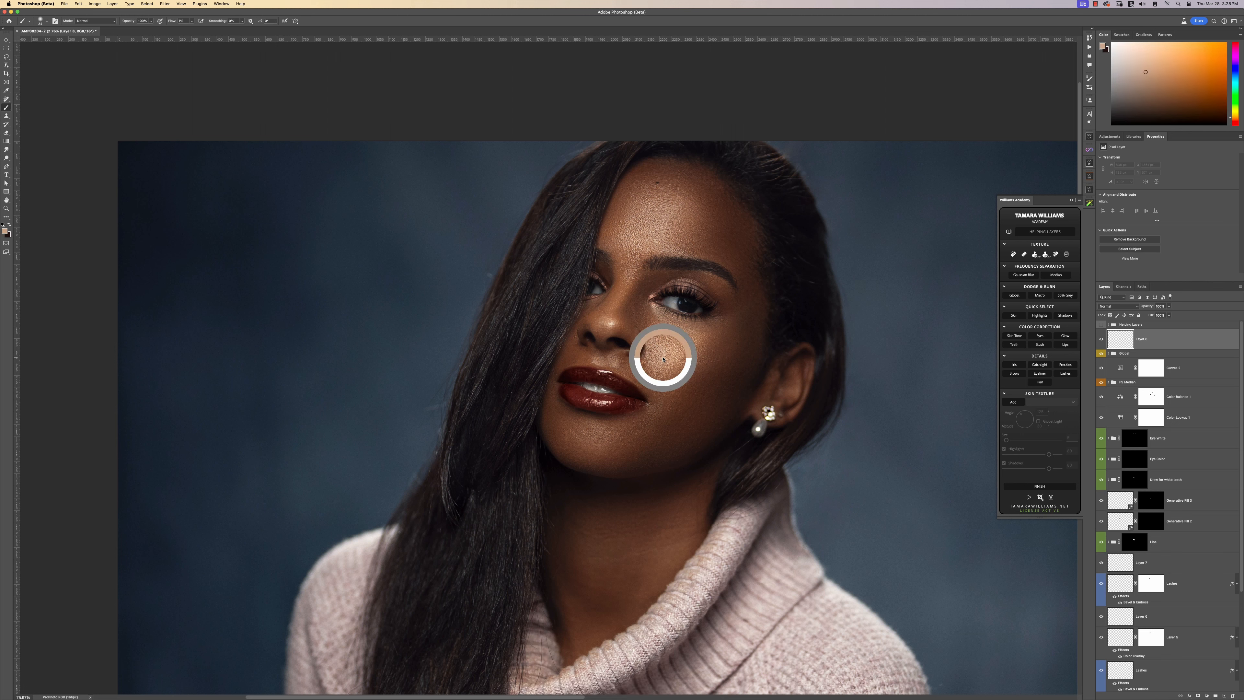
left_click(6, 232)
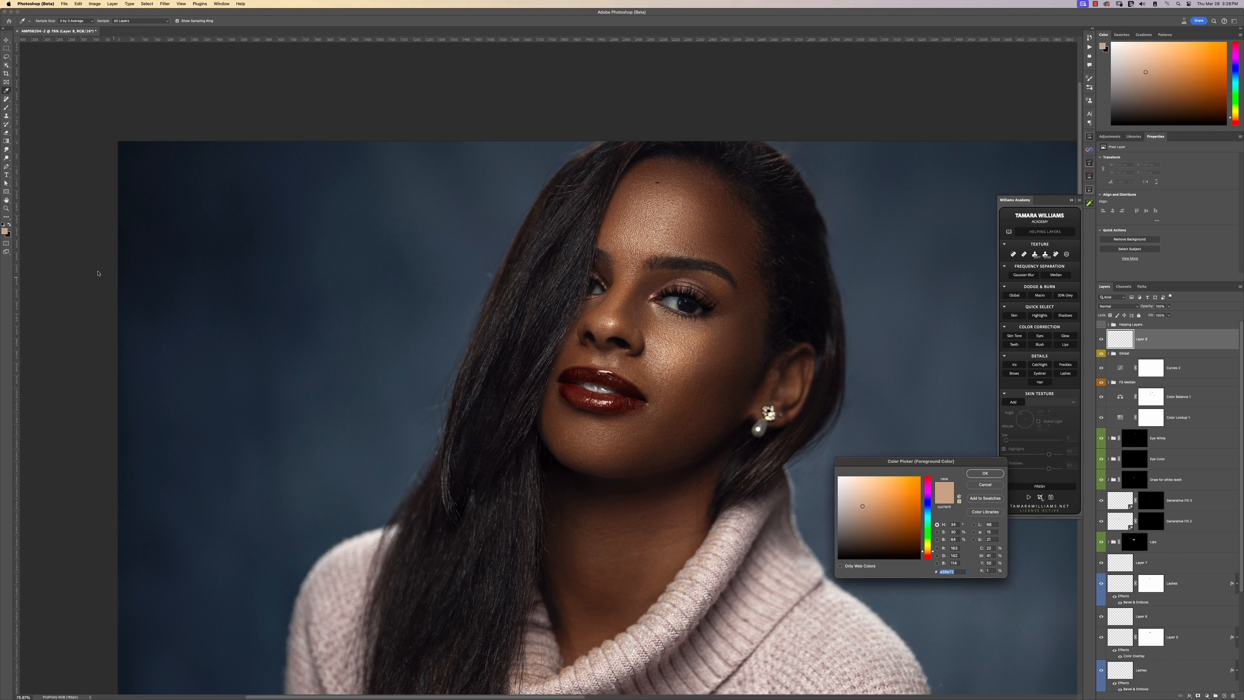
left_click(853, 492)
left_click(991, 477)
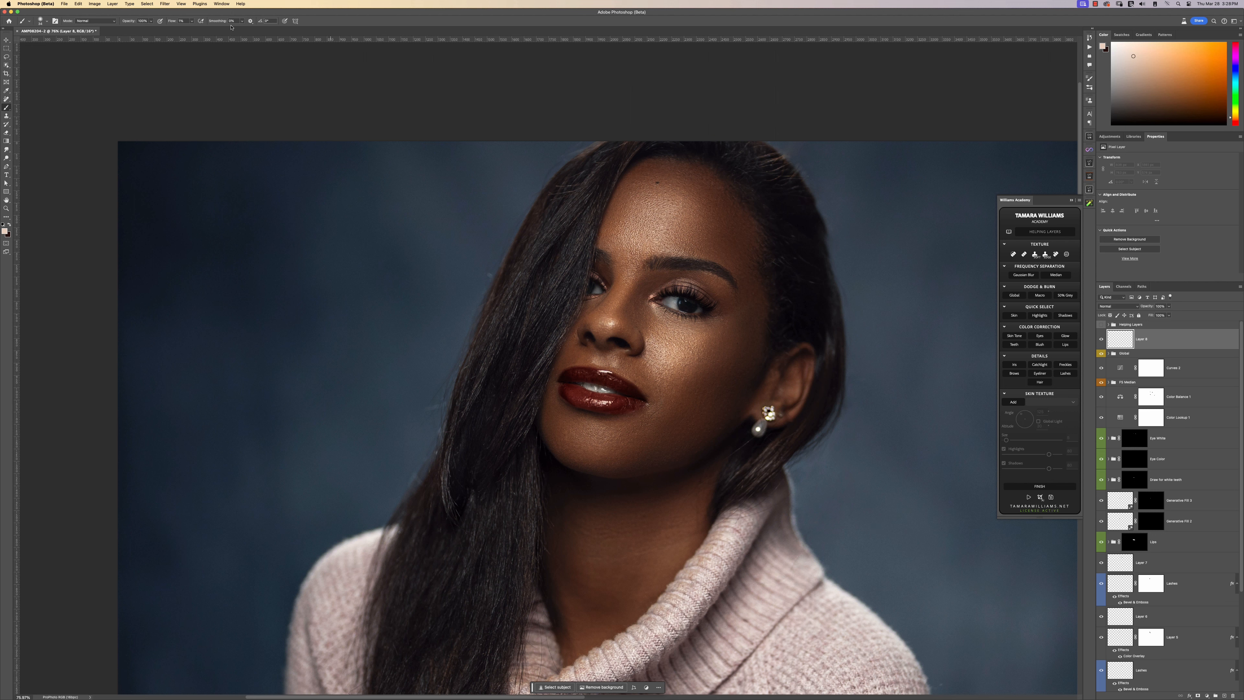
key("shift+0")
mouse_move(638, 198)
left_mouse_down()
mouse_move(636, 248)
mouse_move(671, 247)
mouse_move(691, 223)
mouse_move(672, 190)
mouse_move(649, 198)
mouse_move(648, 217)
mouse_move(669, 203)
mouse_move(669, 233)
mouse_move(640, 227)
mouse_move(676, 197)
mouse_move(649, 217)
mouse_move(660, 234)
mouse_move(623, 238)
mouse_move(688, 242)
mouse_move(683, 216)
left_mouse_up()
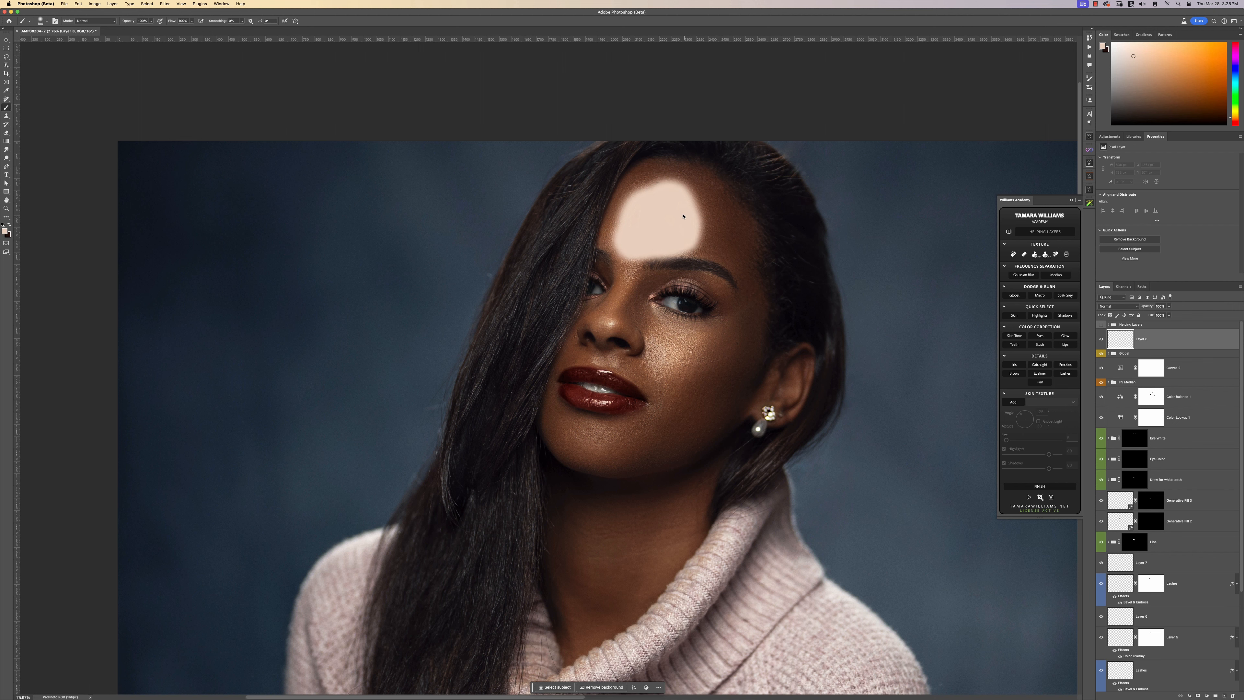
- Use the layer's Blend If underlying shadow slider, split in two, to limit the forehead paint to the brightest skin
double_click(1186, 345)
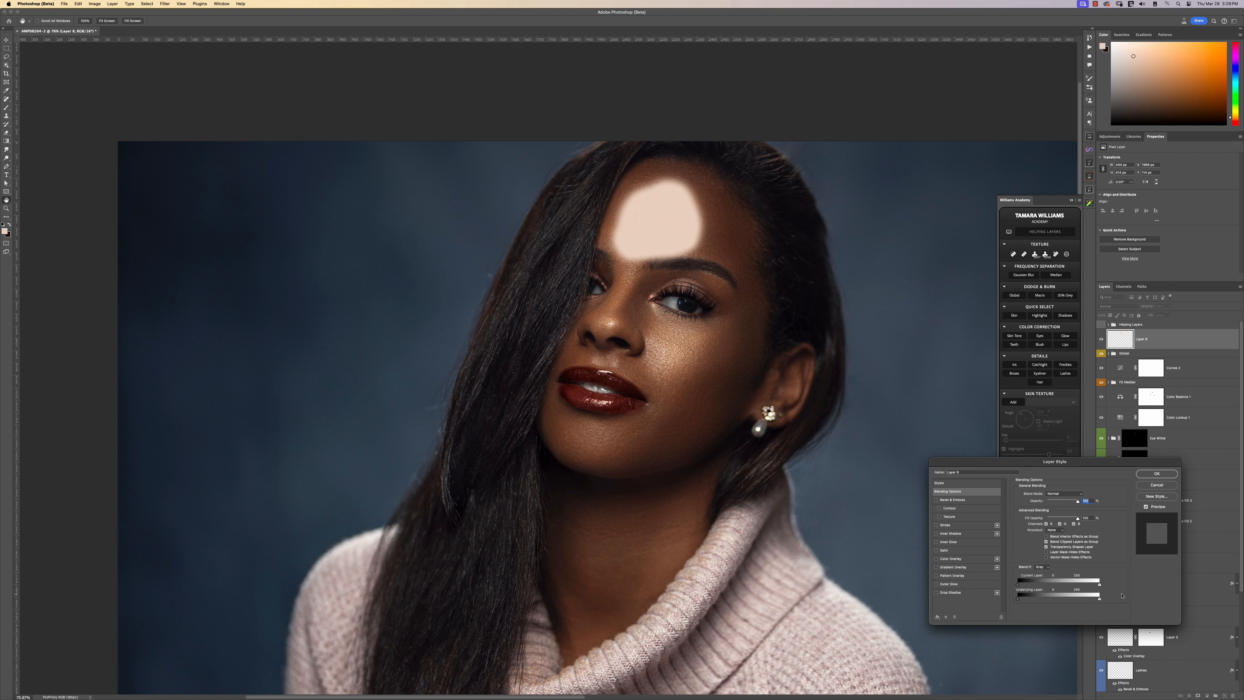
left_click_drag(1019, 602, 1061, 601)
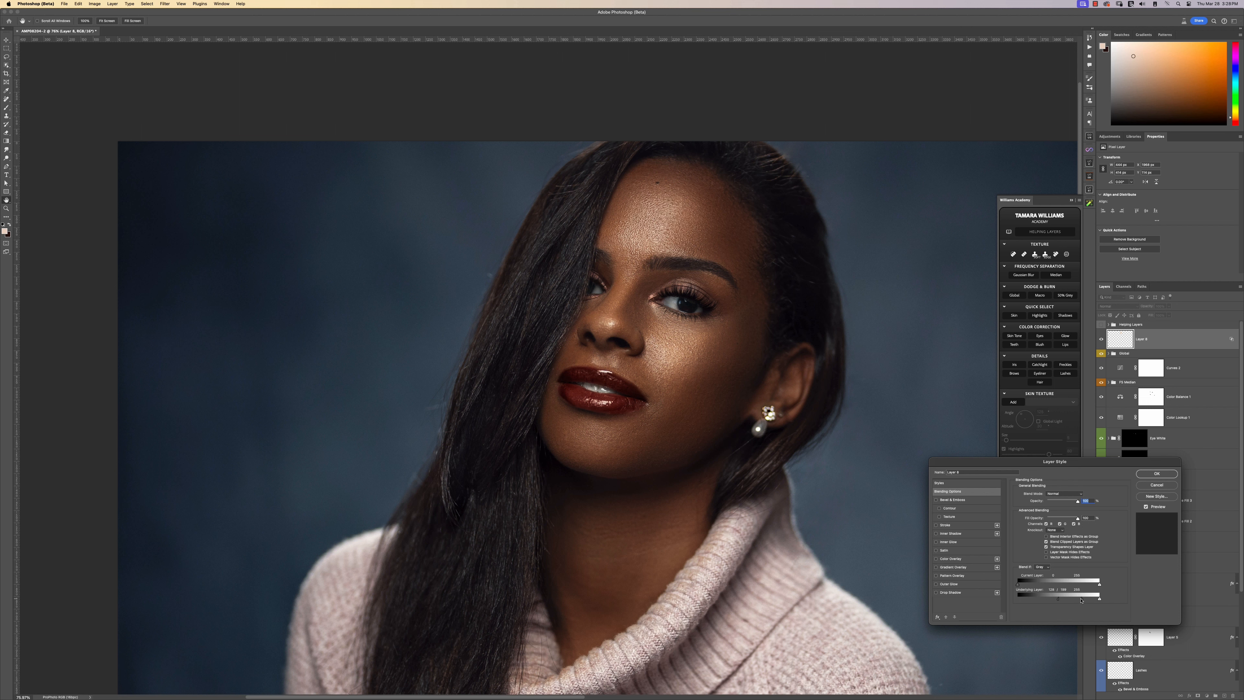
left_click_drag(1079, 598, 1087, 600)
left_click(1151, 474)
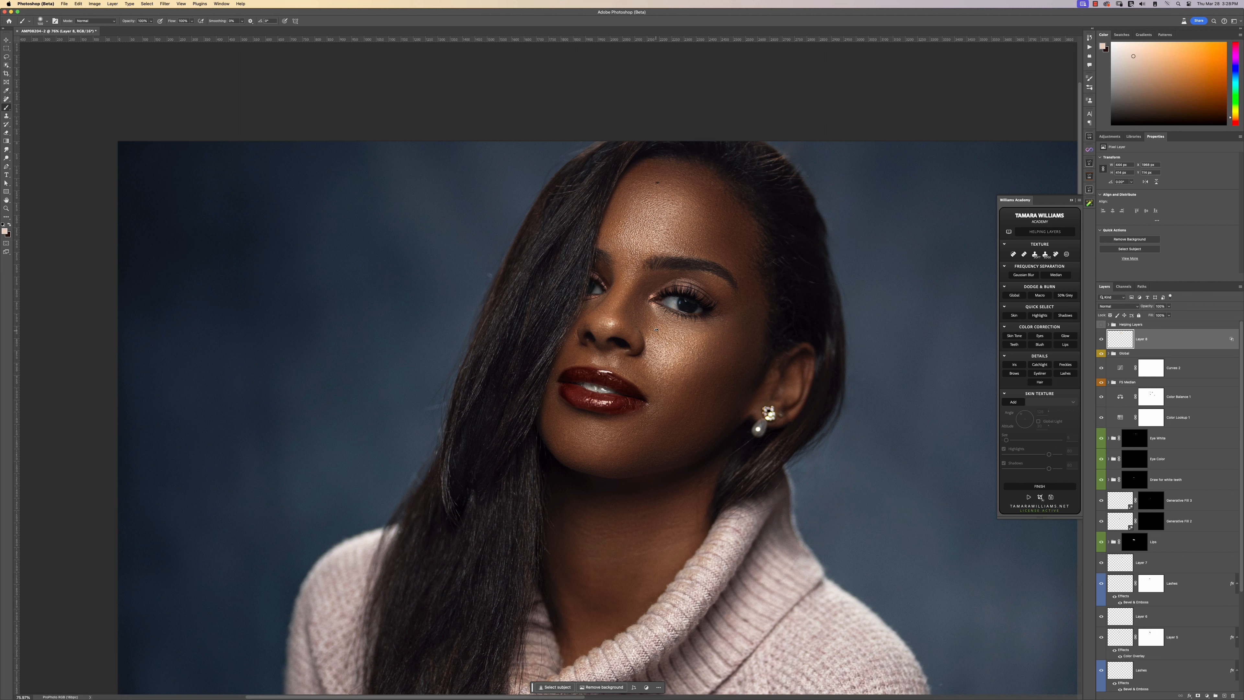
- Extend the highlight paint to more of the face with a resized brush and soften the layer with Gaussian Blur
left_click_drag(631, 279, 622, 279, "ctrl+alt")
left_click_drag(607, 452, 617, 452, "ctrl+alt")
left_click(165, 4)
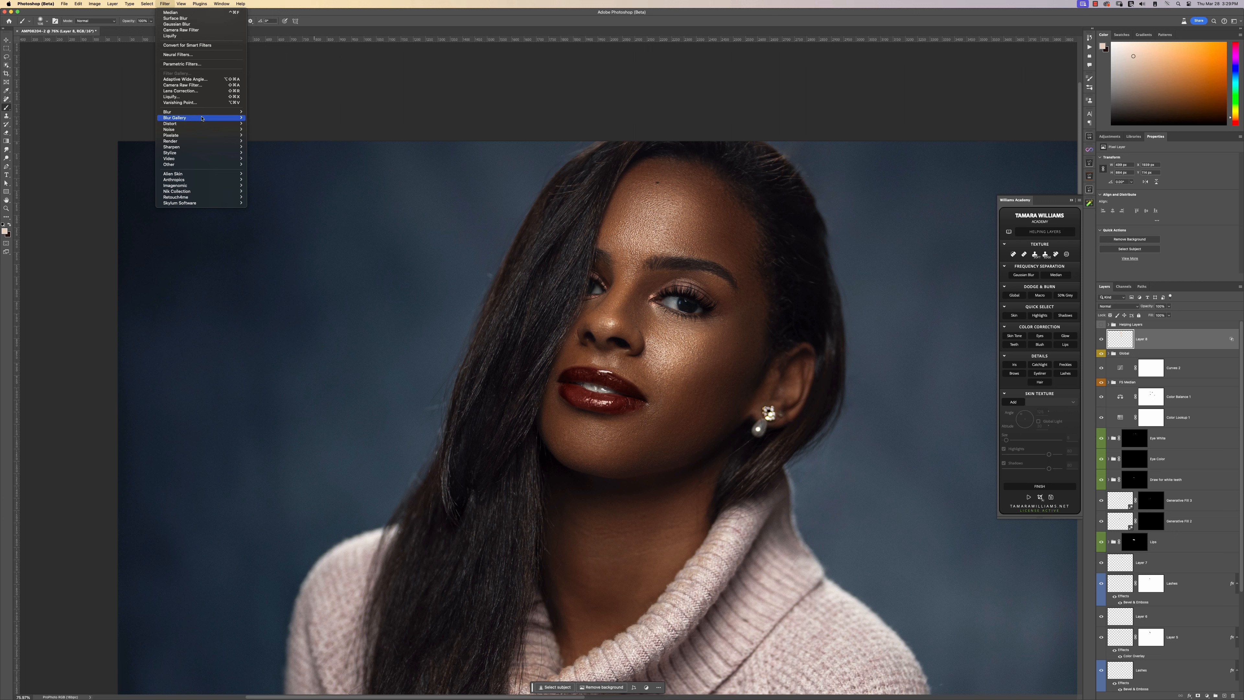
mouse_move(201, 113)
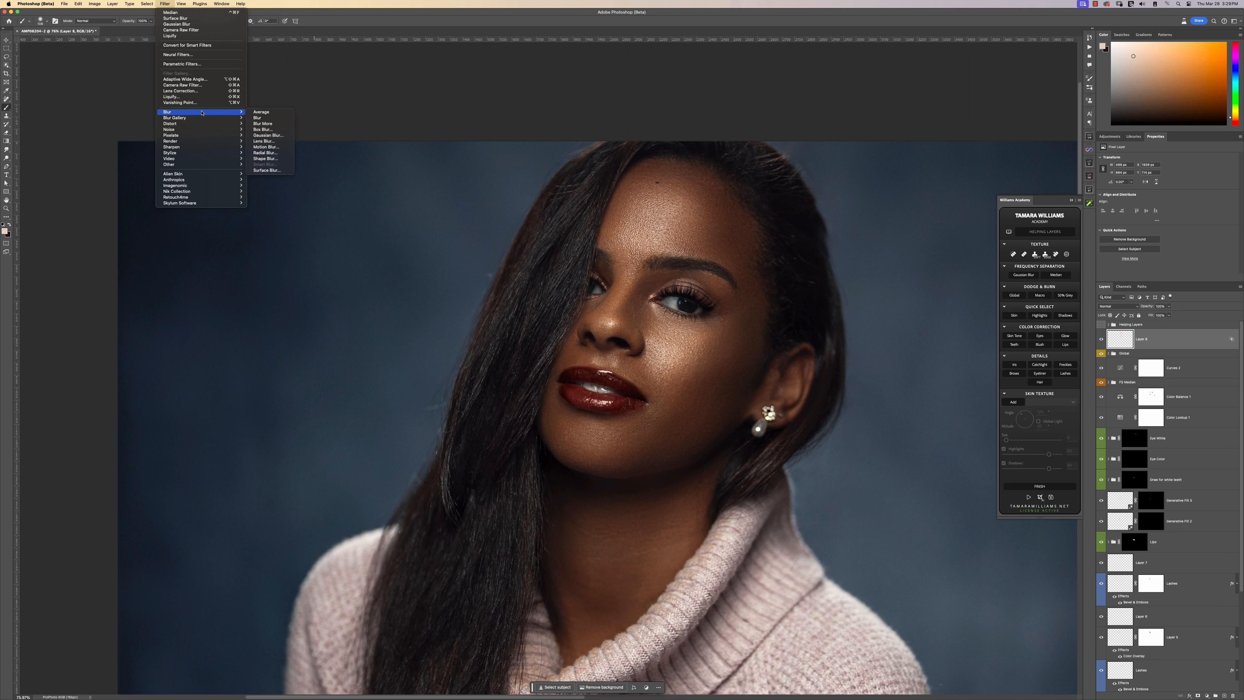
left_click(268, 135)
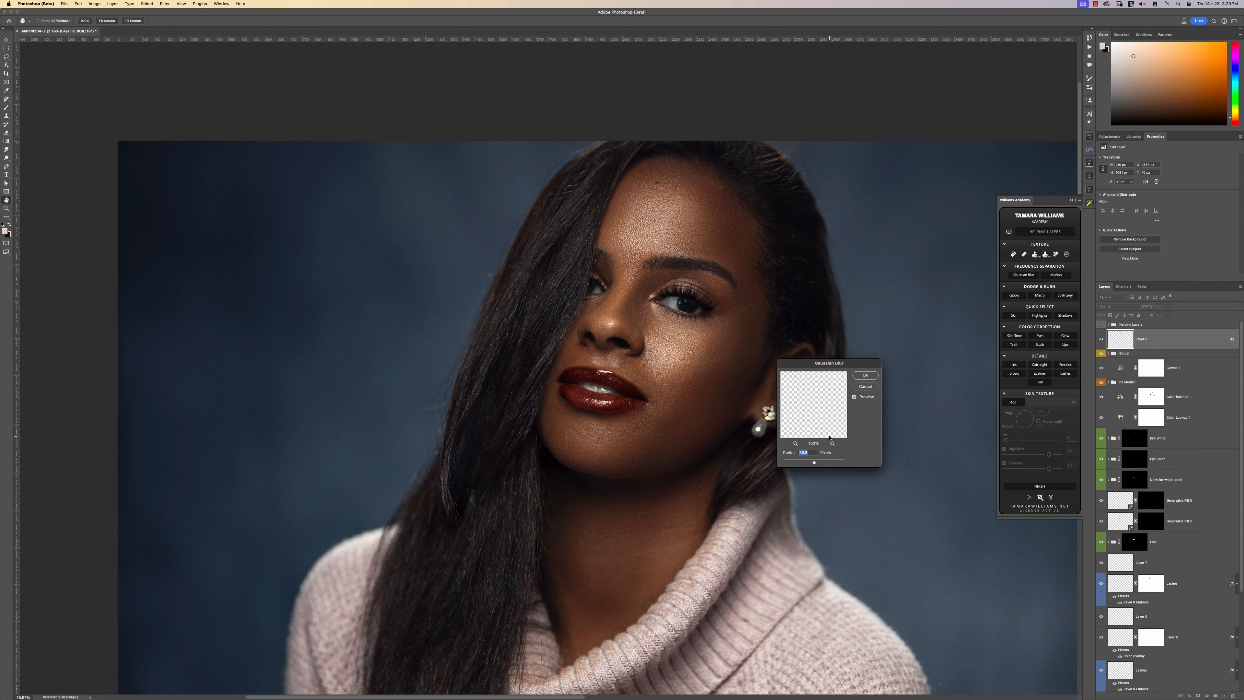
left_click(864, 375)
- Toggle the highlight layer's visibility to compare the face with and without the added shine
scroll(754, 408, "down", 5)
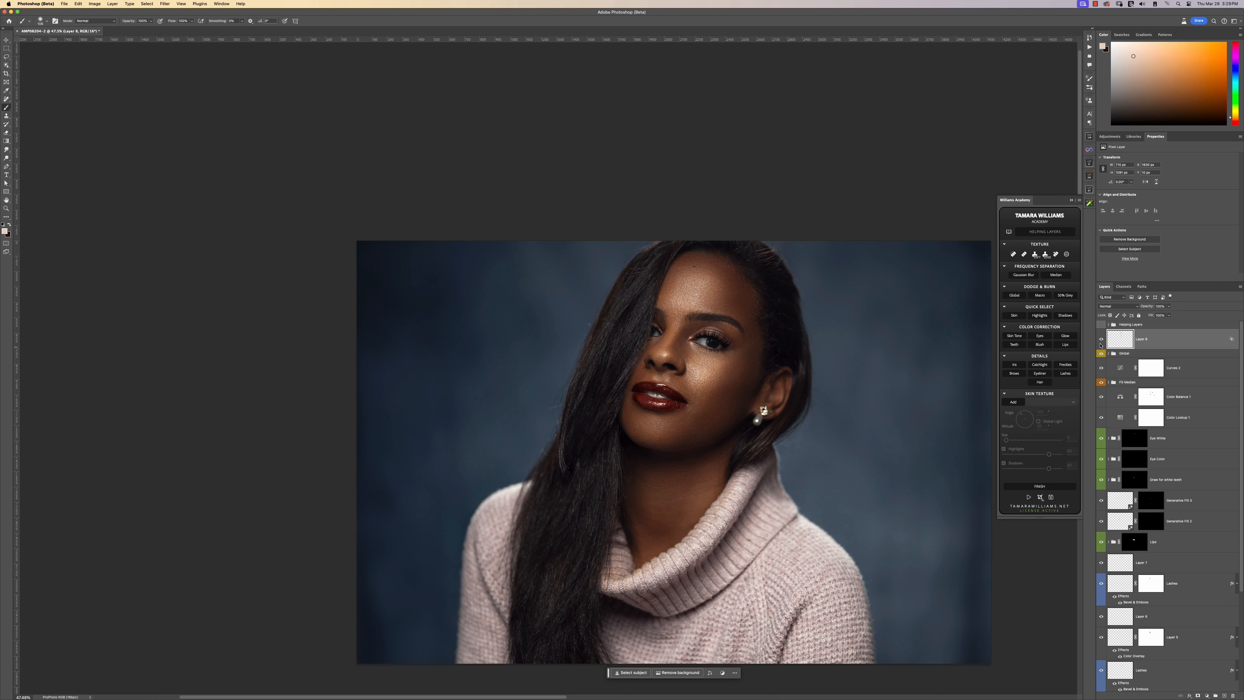
left_click(1101, 343)
left_click(1100, 342)
left_click(1100, 341)
left_click(1100, 341)
scroll(700, 347, "up", 5)
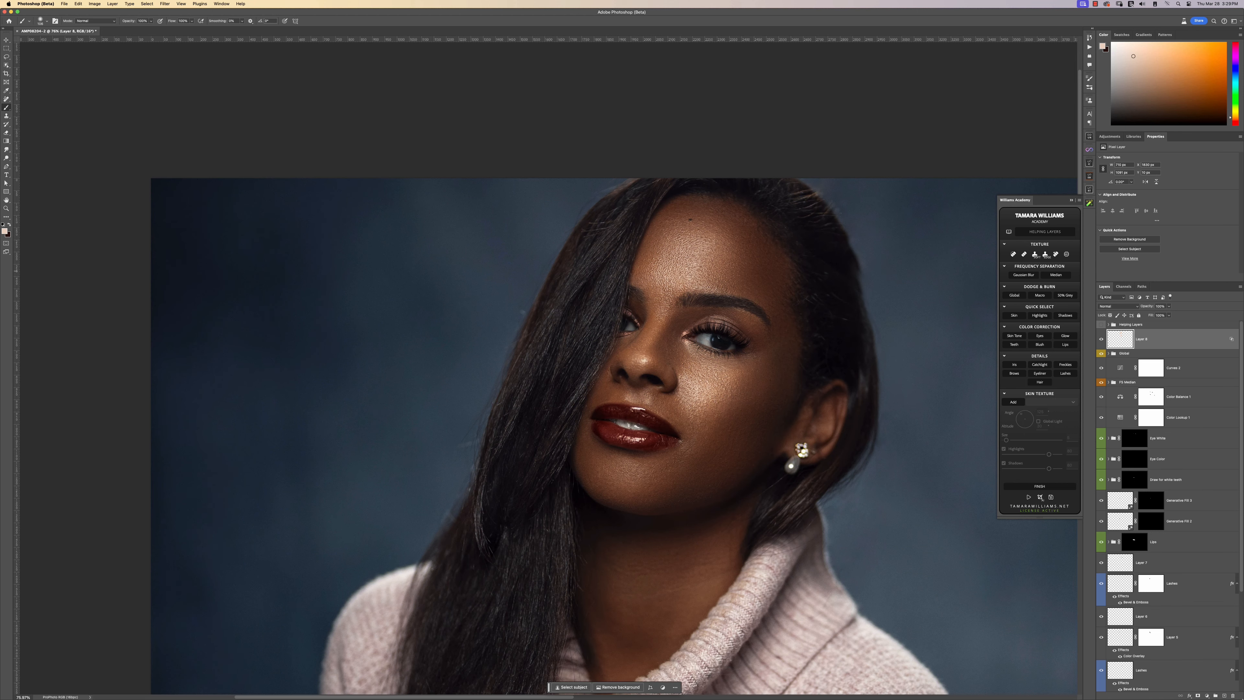
- On a new layer, paint a highlight below the lower lip and restrict it to bright areas with the underlying Blend If slider
left_click(1223, 695)
left_click_drag(632, 468, 612, 478)
double_click(1175, 338)
left_click_drag(1017, 598, 1071, 598)
left_click(1147, 476)
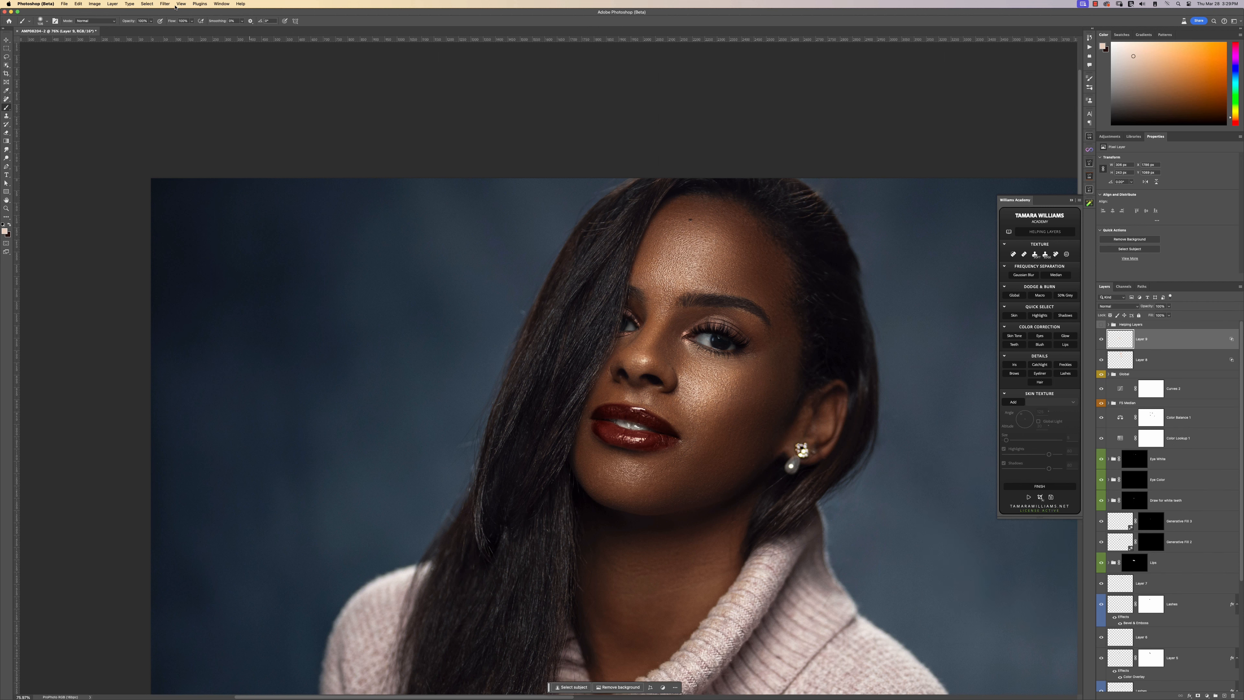
- On another new layer, paint the upper eyelid highlight and blend it in with a split underlying Blend If slider
left_click(1224, 695)
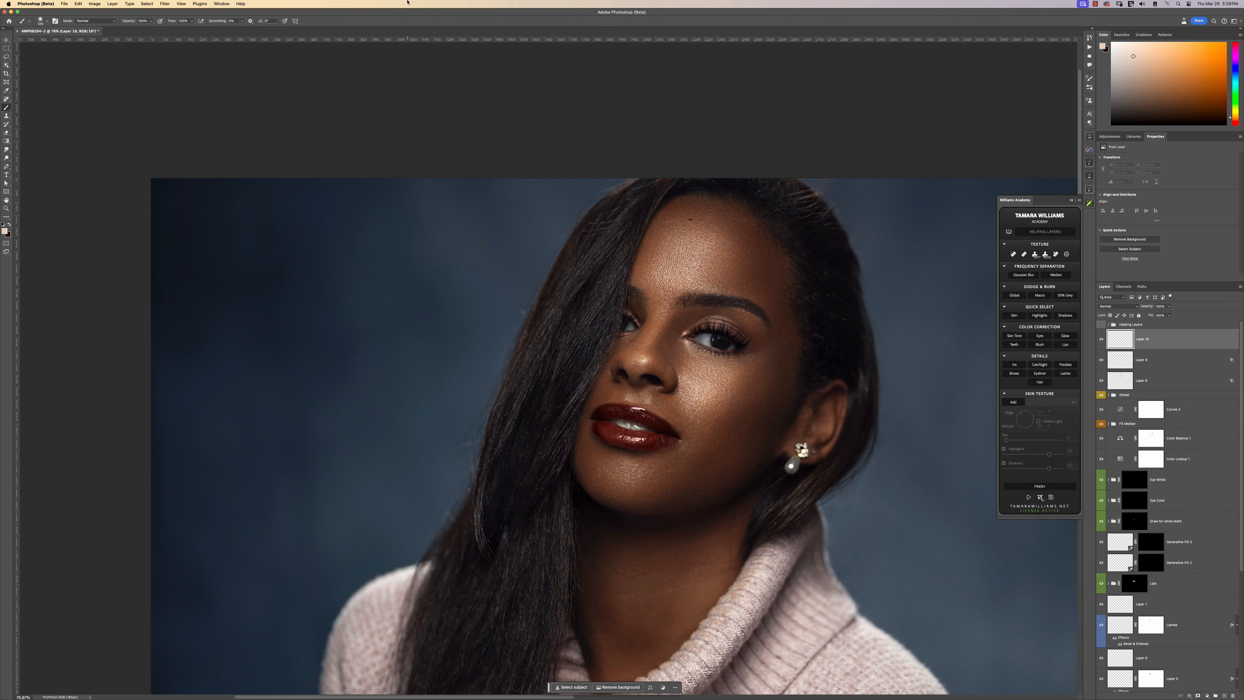
left_click_drag(731, 317, 700, 310)
double_click(1175, 339)
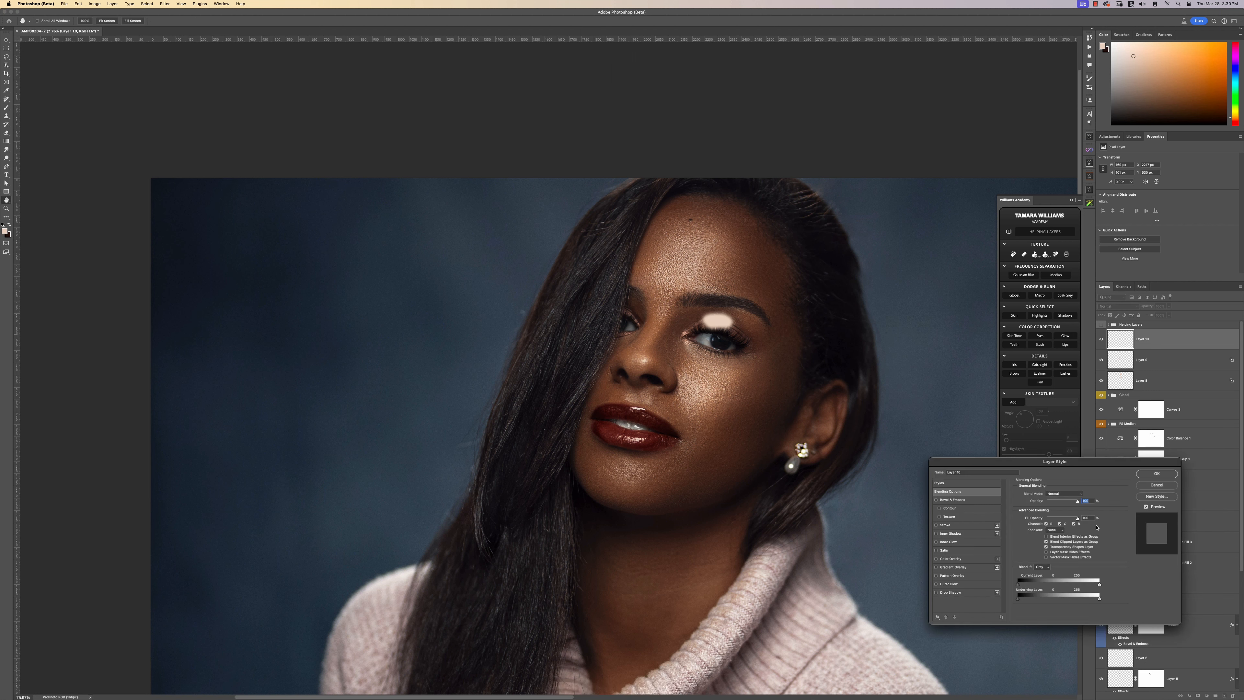
left_click_drag(1021, 599, 1043, 600)
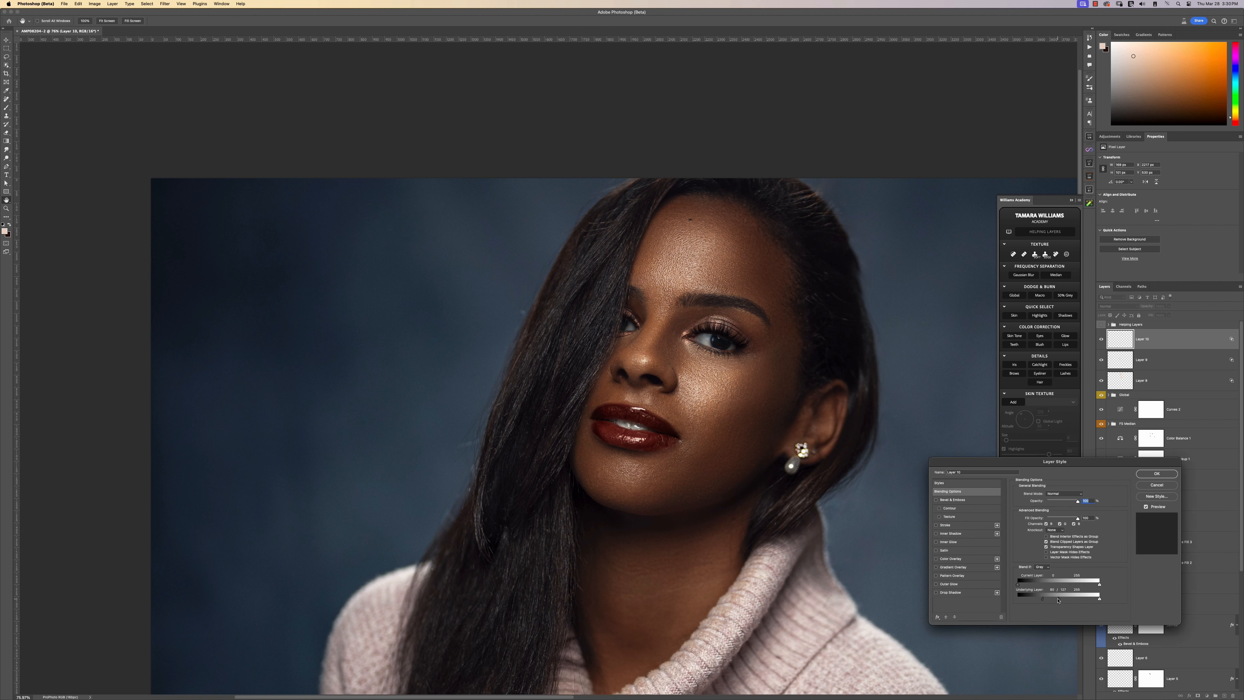
left_click(1156, 473)
- Add a new layer for the lip highlights and choose a lighter, nearly white foreground color
scroll(808, 313, "down", 3)
left_click_drag(738, 405, 647, 394)
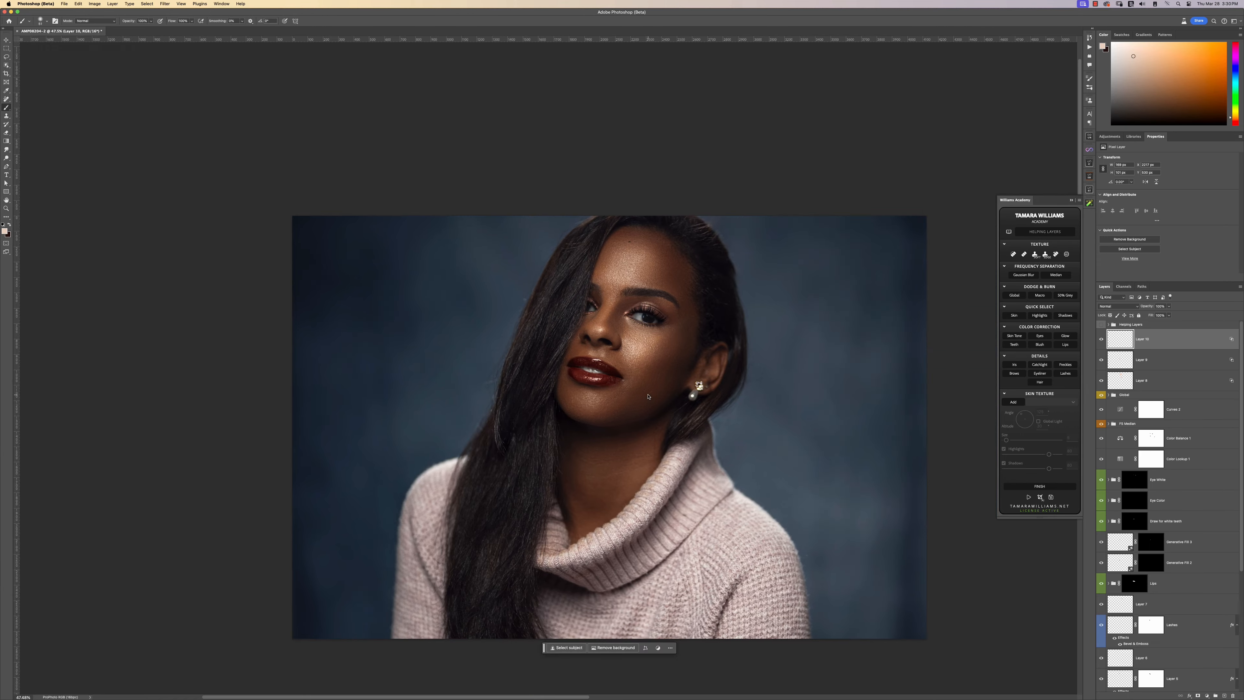
scroll(666, 404, "up", 3)
scroll(651, 417, "up", 3)
left_click(1224, 694)
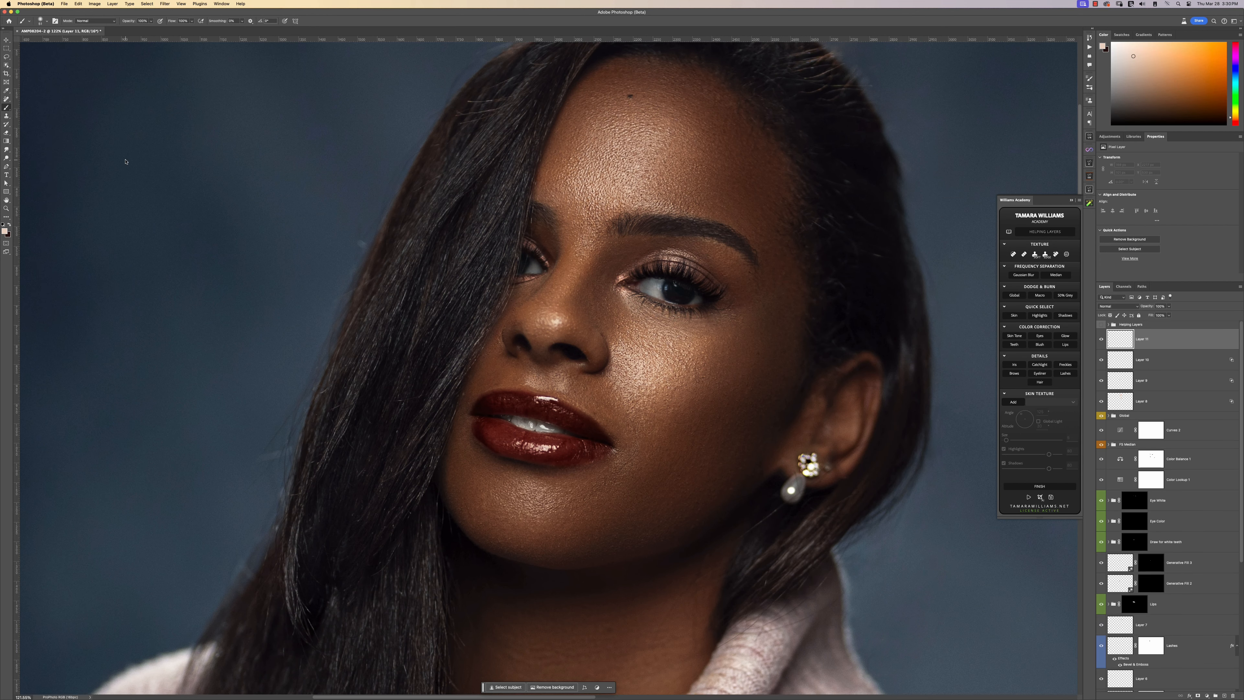
left_click(4, 231)
left_click(848, 485)
left_click(986, 475)
- Paint highlights over the lips on the new layer, undoing the first stroke and repainting it
left_click_drag(561, 447, 516, 442)
key("super+z")
mouse_move(563, 446)
left_mouse_down()
mouse_move(561, 473)
mouse_move(553, 444)
mouse_move(519, 442)
mouse_move(558, 446)
left_mouse_up()
left_click_drag(574, 418, 559, 402)
- Adjust and split the lip layer's underlying Blend If shadow slider so only the brightest lip reflections are lifted
double_click(1175, 339)
mouse_move(1099, 598)
left_mouse_down()
mouse_move(1079, 599)
mouse_move(1099, 598)
left_mouse_up()
left_click_drag(1018, 599, 1075, 602)
left_click_drag(1041, 598, 1034, 599)
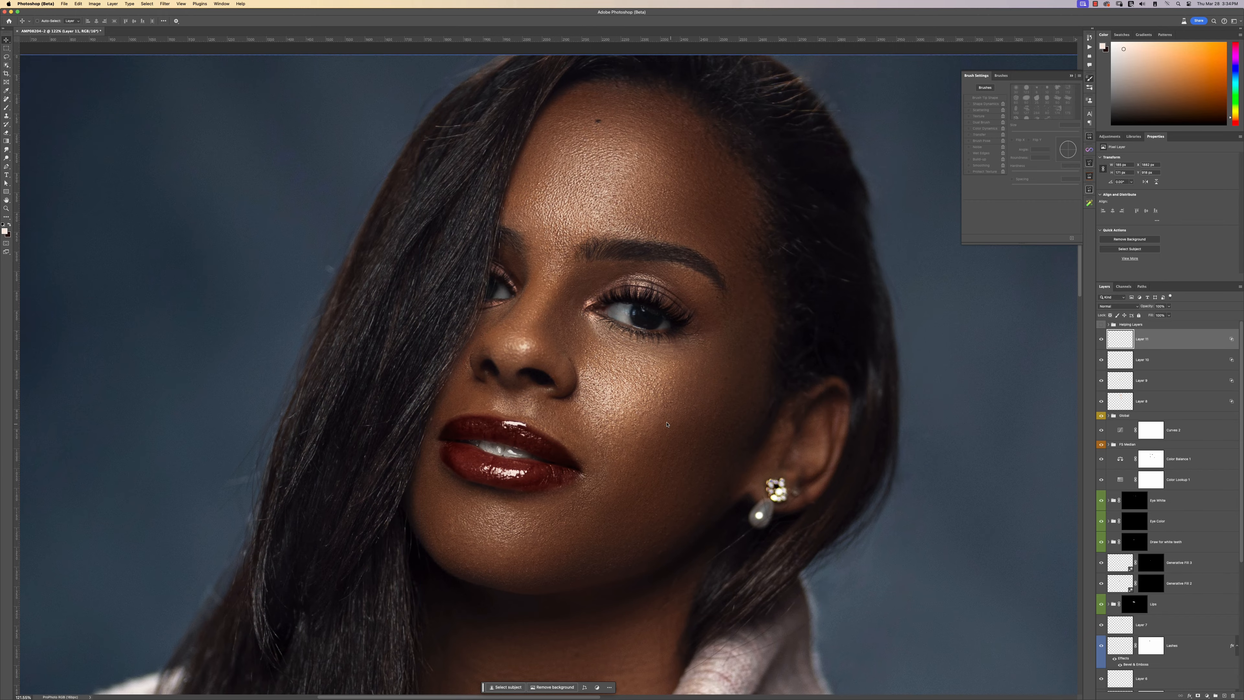
- Compare the portrait including the new highlights with the original Background layer several times
scroll(680, 420, "down", 3)
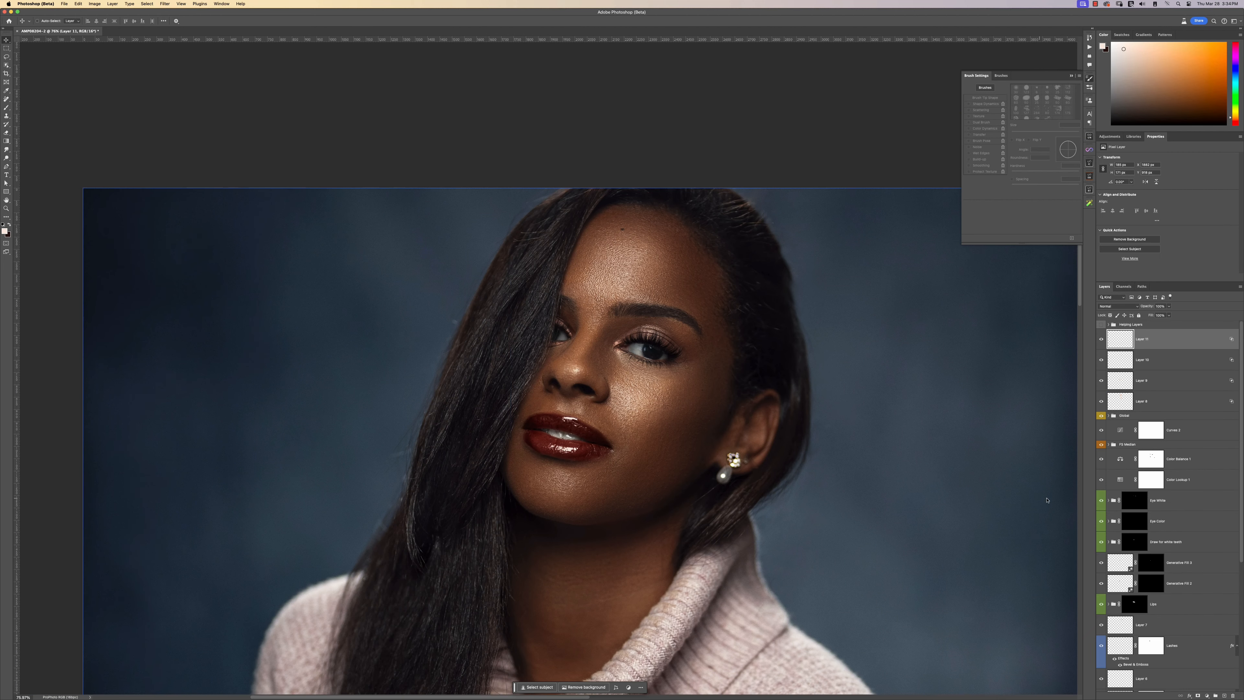
scroll(1182, 541, "down", 5)
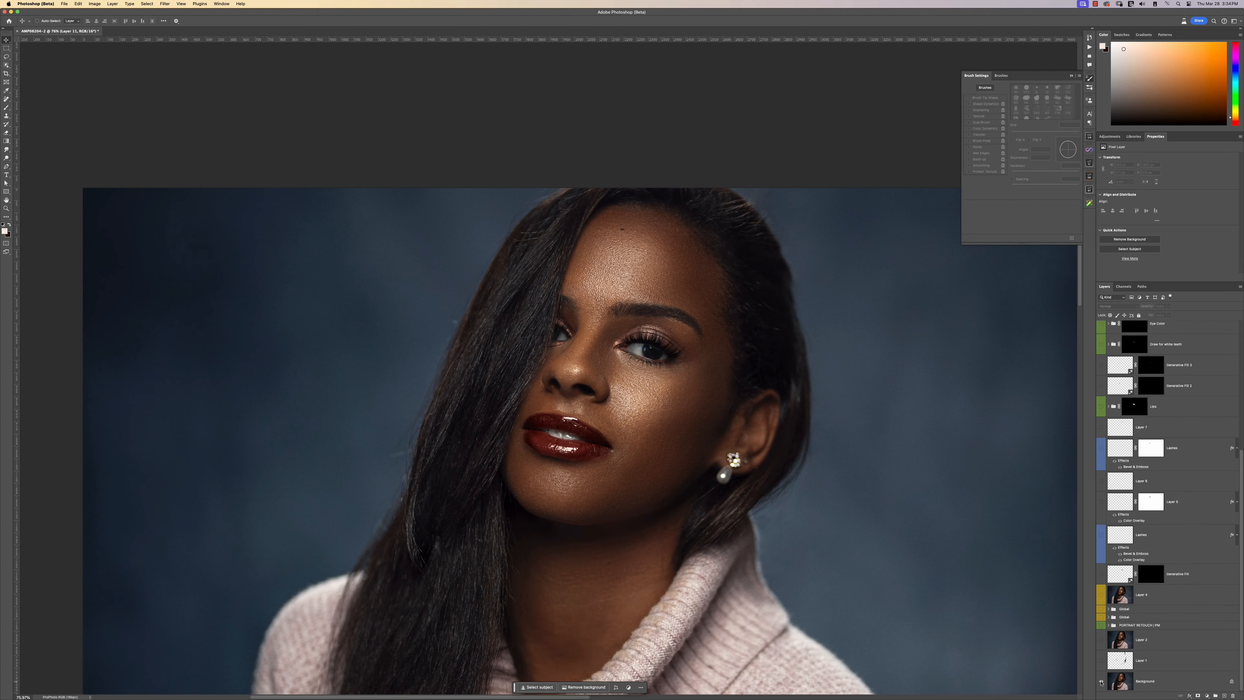
left_click(1101, 682, "alt")
left_click(1101, 683, "alt")
left_click(1101, 682, "alt")
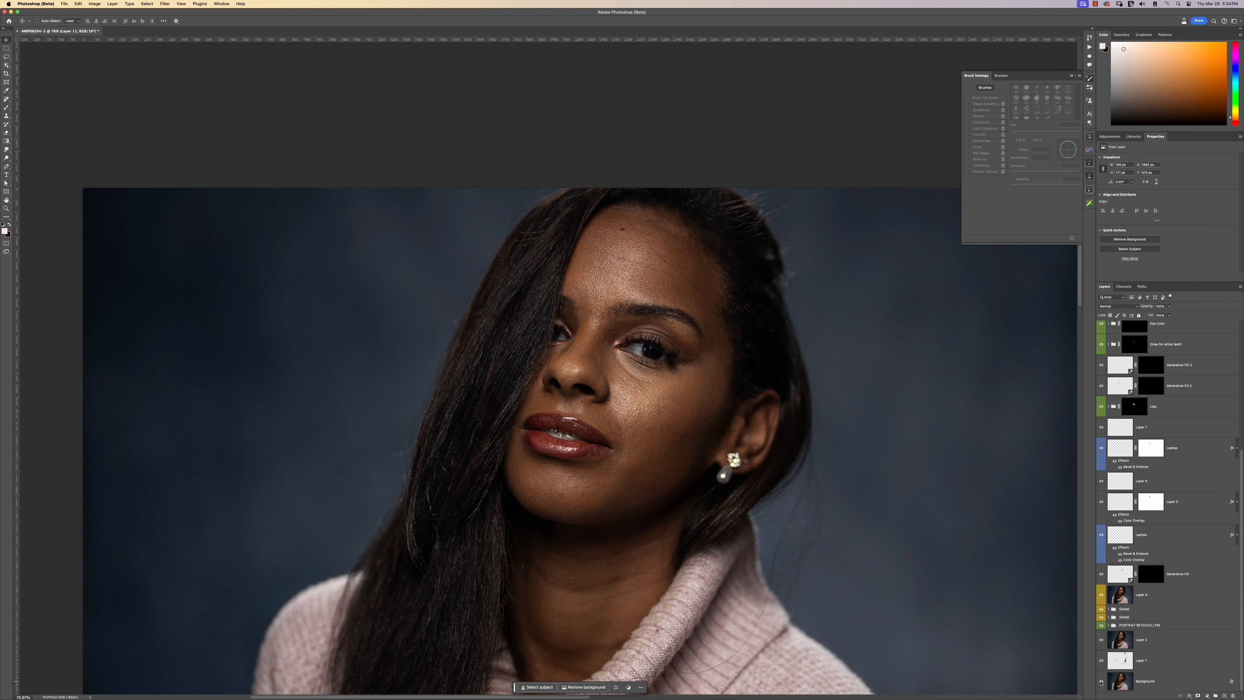
left_click(1100, 682, "alt")
left_click(1101, 682, "alt")
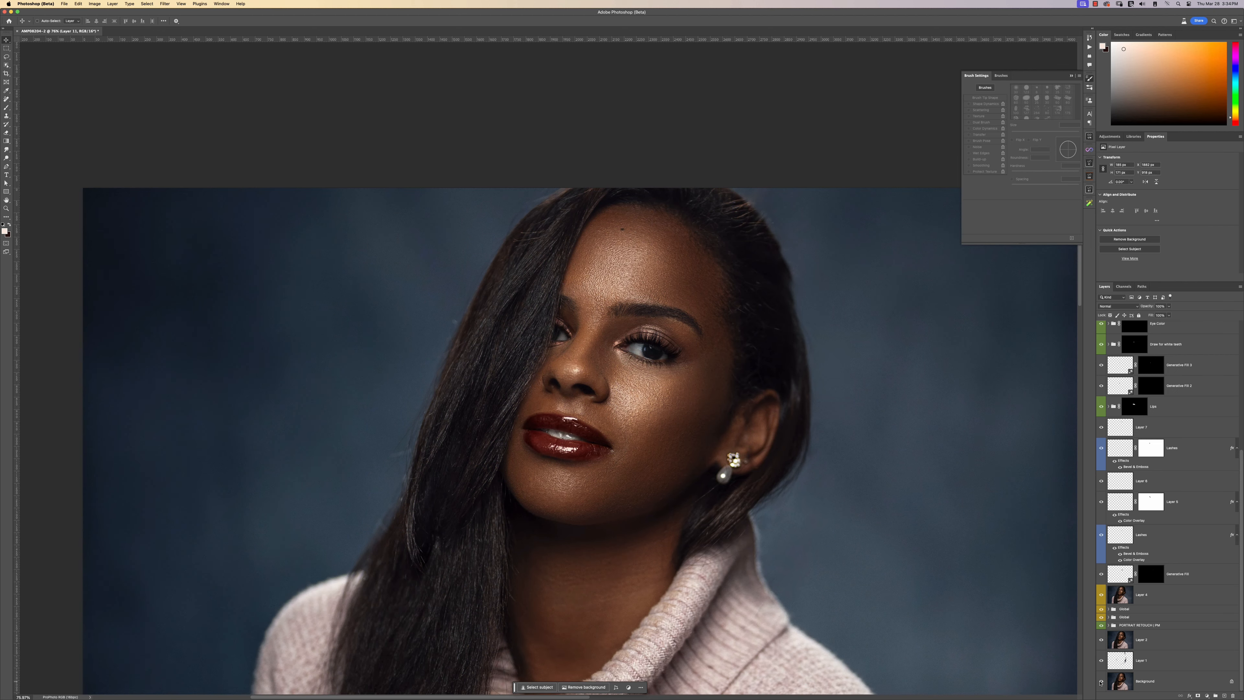